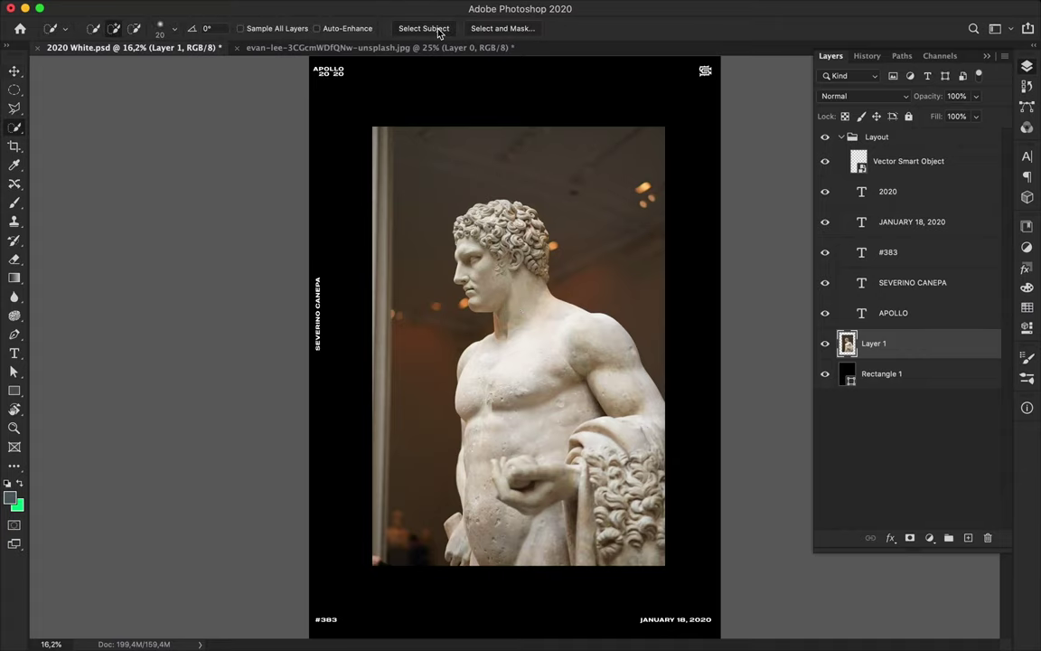
Step: Select the statue with Select Subject, duplicate it as Layer 1 copy, and preview the selection in Overlay view
left_click(438, 28)
key("ctrl+j")
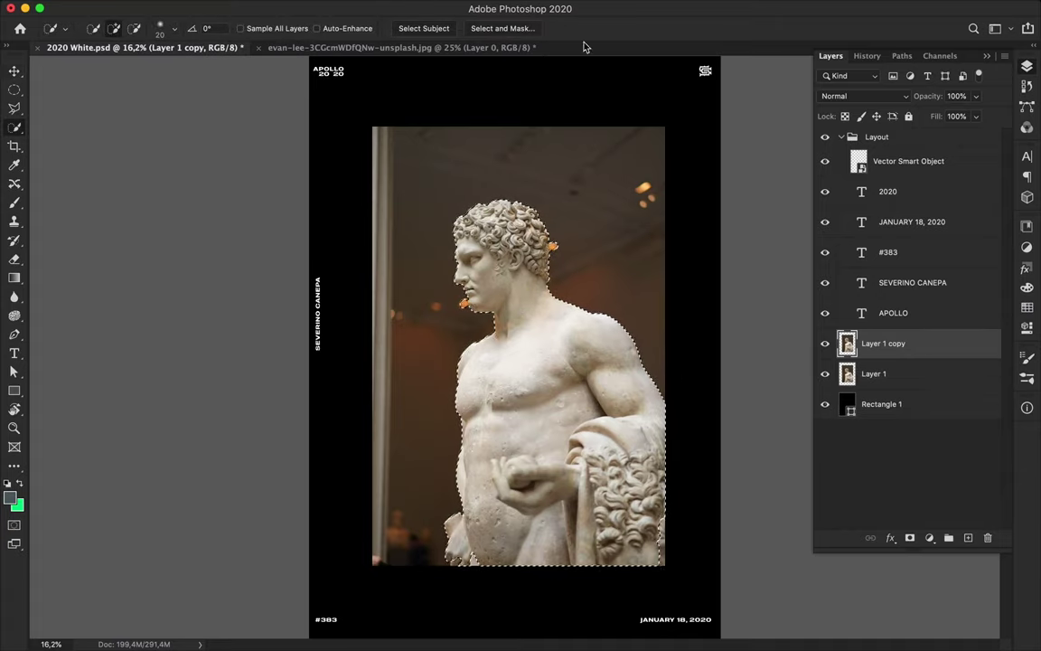
left_click(515, 29)
scroll(506, 226, "up", 5, "alt")
scroll(511, 220, "up", 5, "alt")
scroll(511, 220, "up", 5)
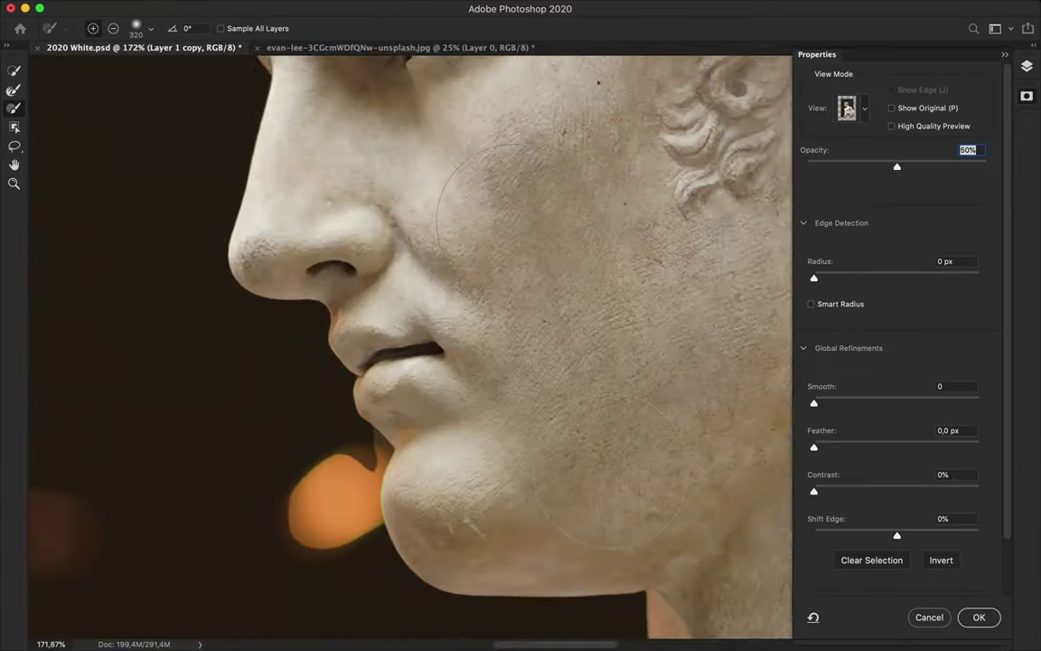
scroll(502, 235, "up", 5)
left_click(855, 108)
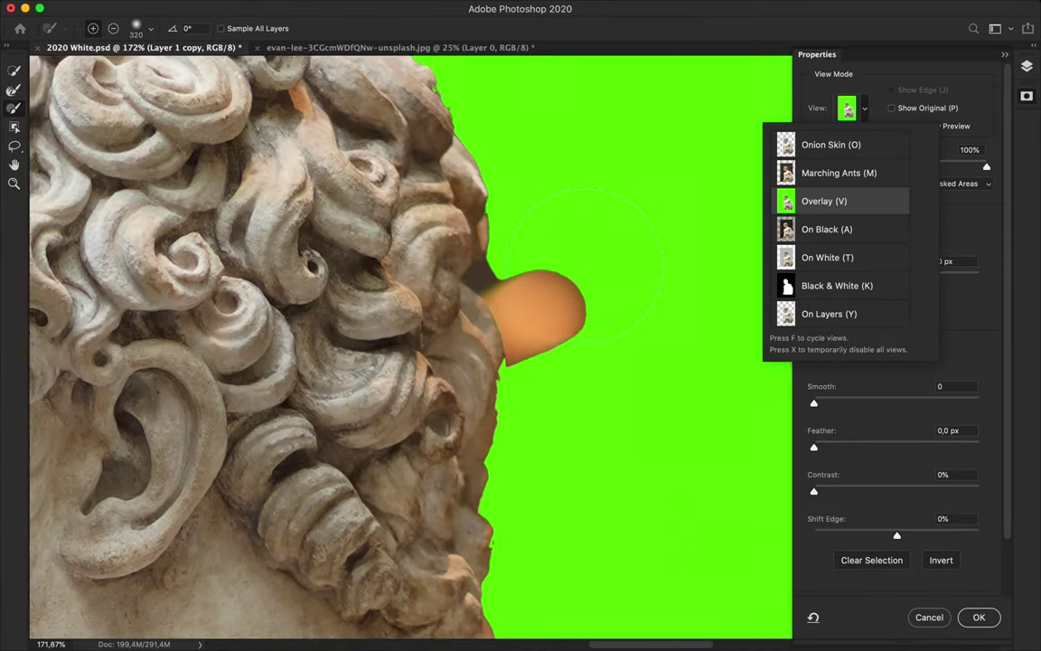
Step: Subtract the orange light by the hair with an 88 px Refine Edge Brush and apply the selection
scroll(586, 267, "down", 3)
key("r")
left_click_drag(534, 209, 479, 272)
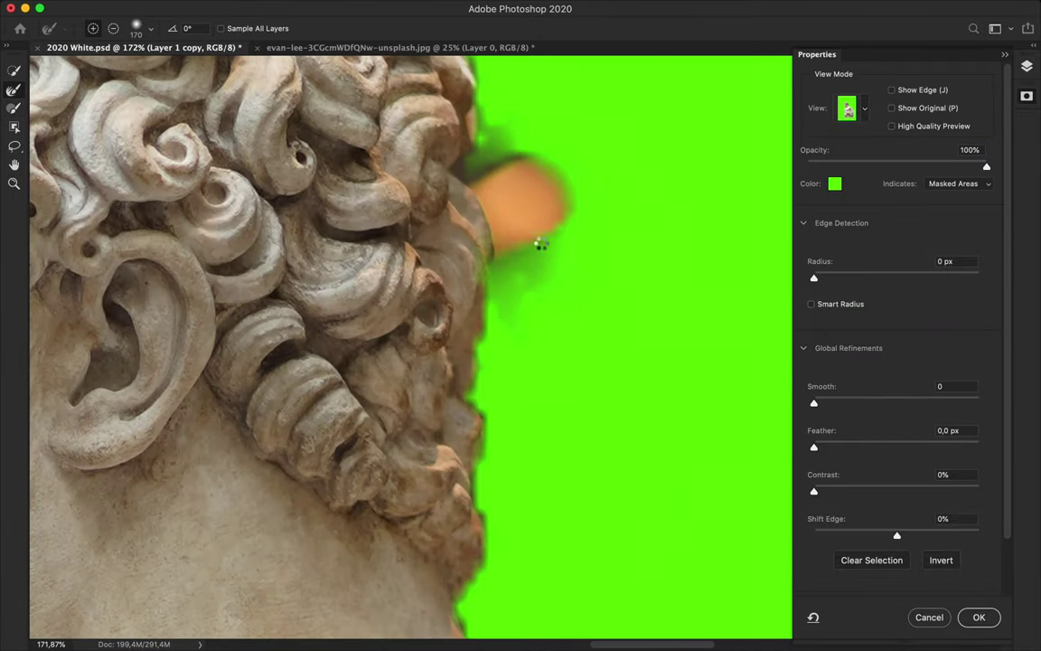
left_click(150, 28)
key("Return")
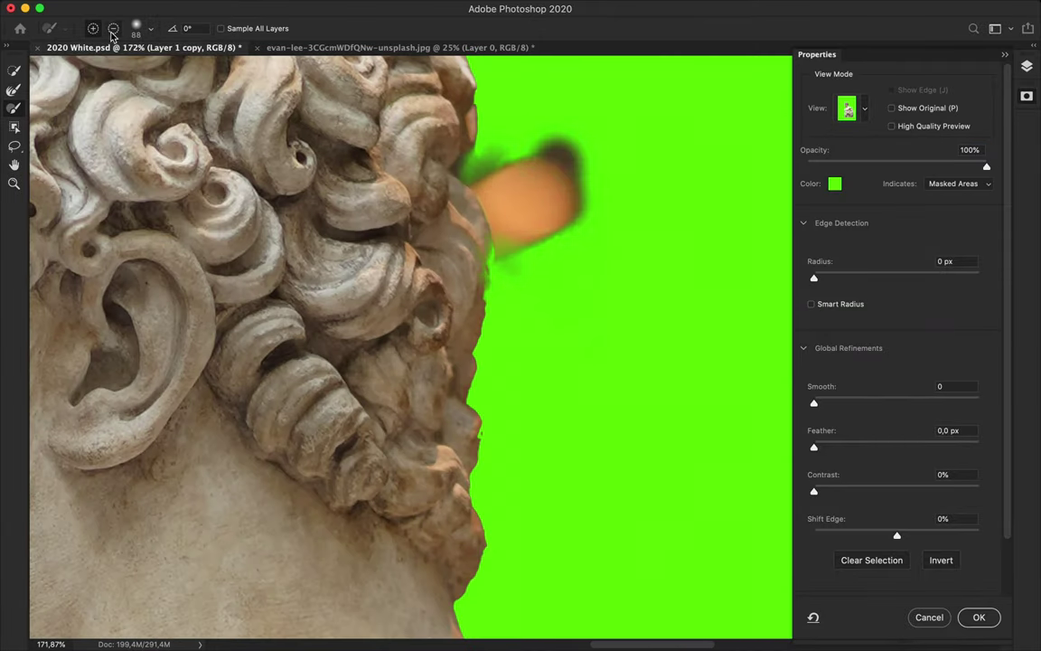
left_click_drag(515, 136, 447, 180)
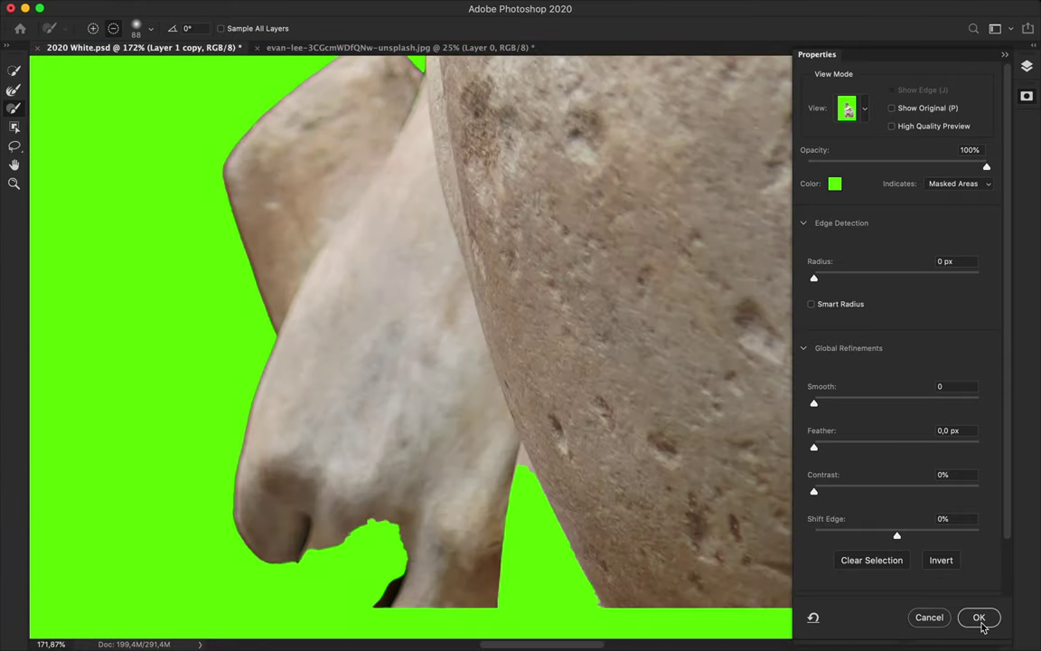
left_click(979, 617)
left_click(390, 574)
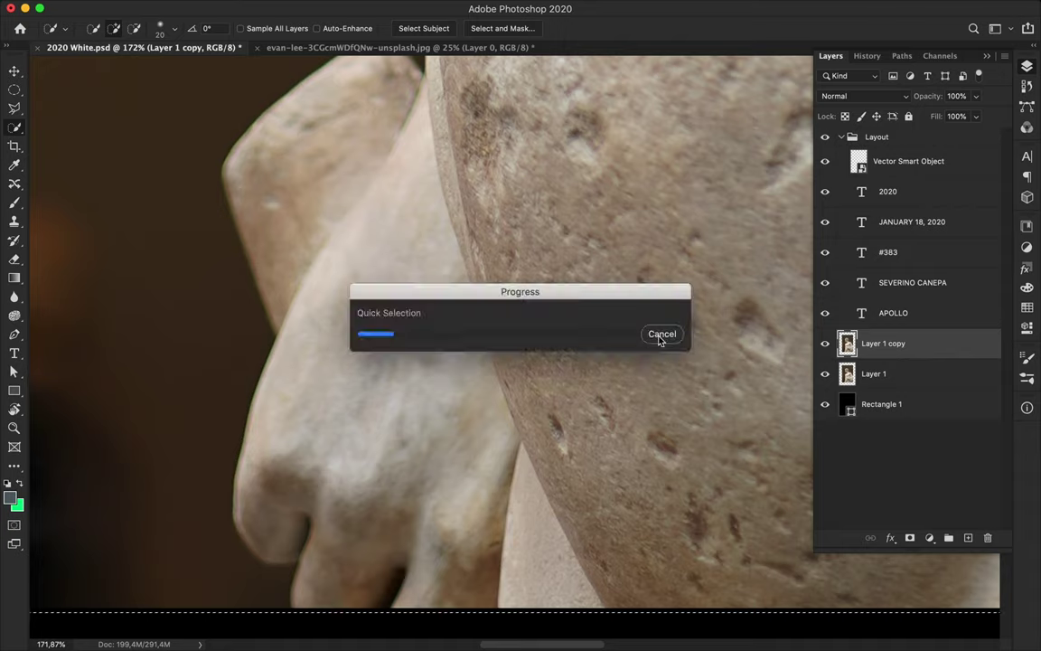
Step: Tighten the statue selection at the nose, subtracting the orange light with a 27 px Quick Selection brush
left_click(344, 496)
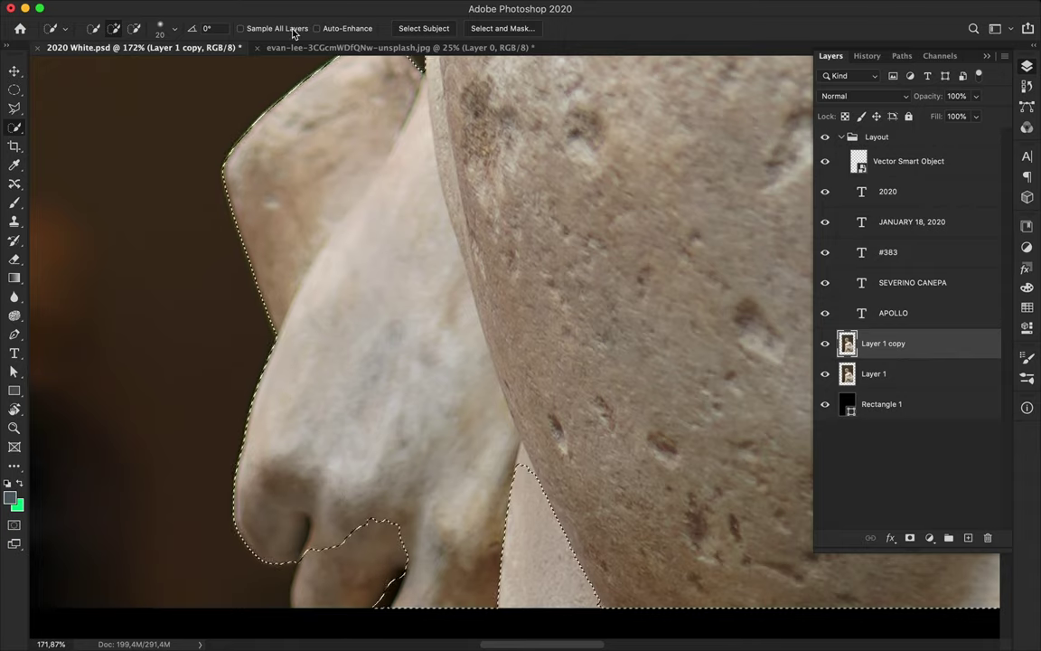
key("ctrl+d")
scroll(508, 351, "down", 3)
key("ctrl+shift+d")
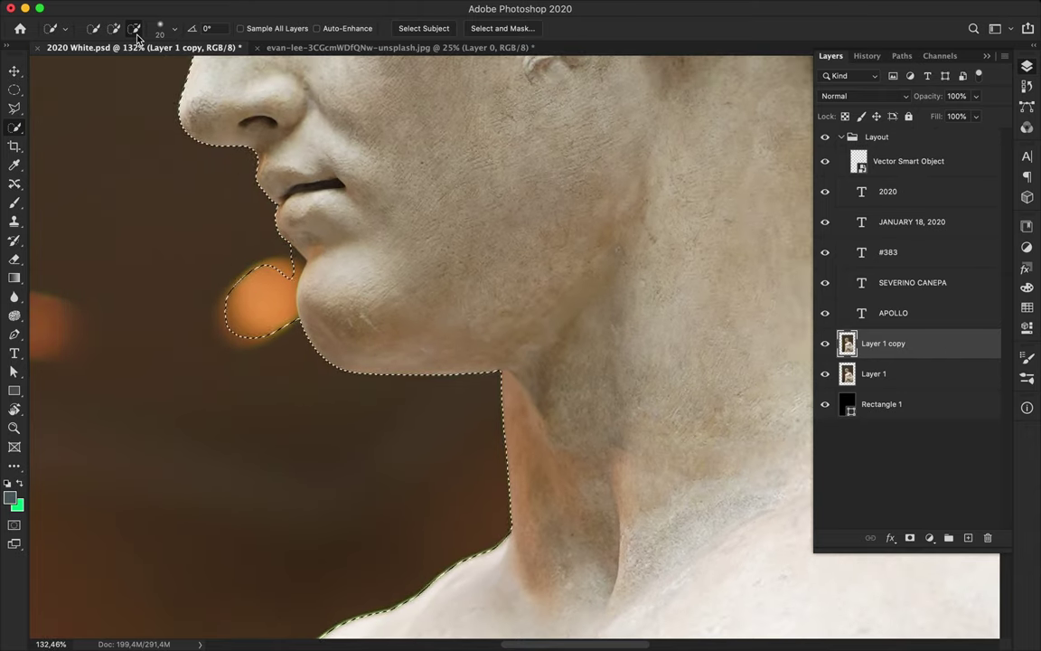
left_click(174, 28)
key("Return")
left_click(175, 28)
left_click_drag(107, 69, 114, 69)
key("Return")
key("ctrl+d")
key("ctrl+shift+d")
Step: Mask Layer 1 copy to the statue, hide Layer 1, and paint out the orange blob on the mask
scroll(260, 337, "down", 3)
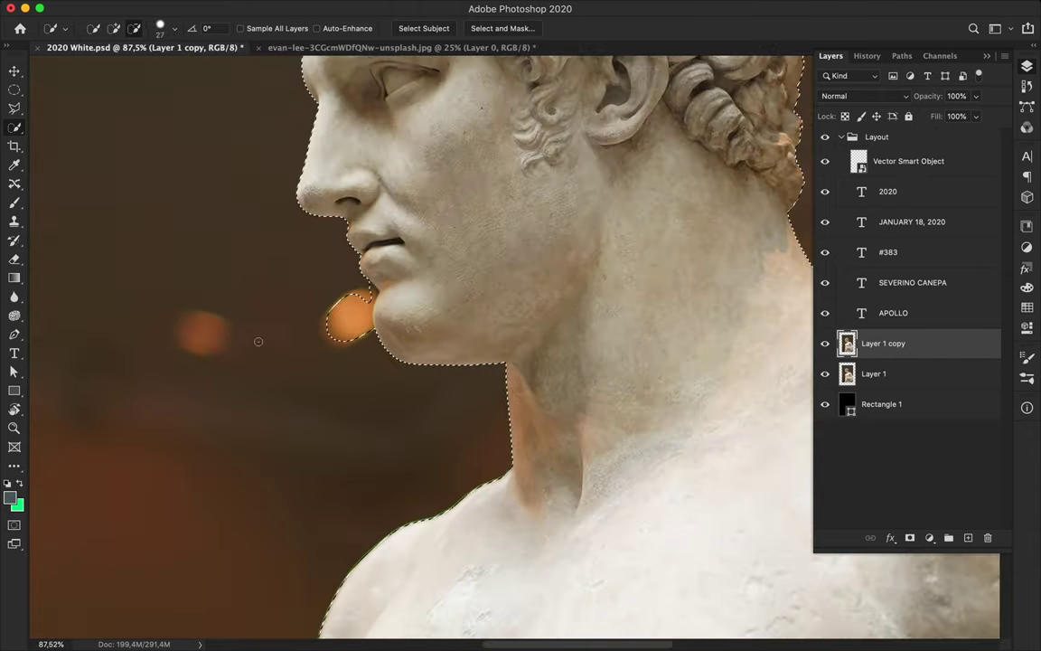
scroll(261, 338, "down", 1)
left_click(909, 538)
left_click(824, 374)
scroll(121, 504, "up", 4)
key("b")
left_click_drag(441, 353, 452, 336)
right_click(492, 301)
Step: Paint out the orange and dark fringe along the chin with a 19 px black brush
key("Escape")
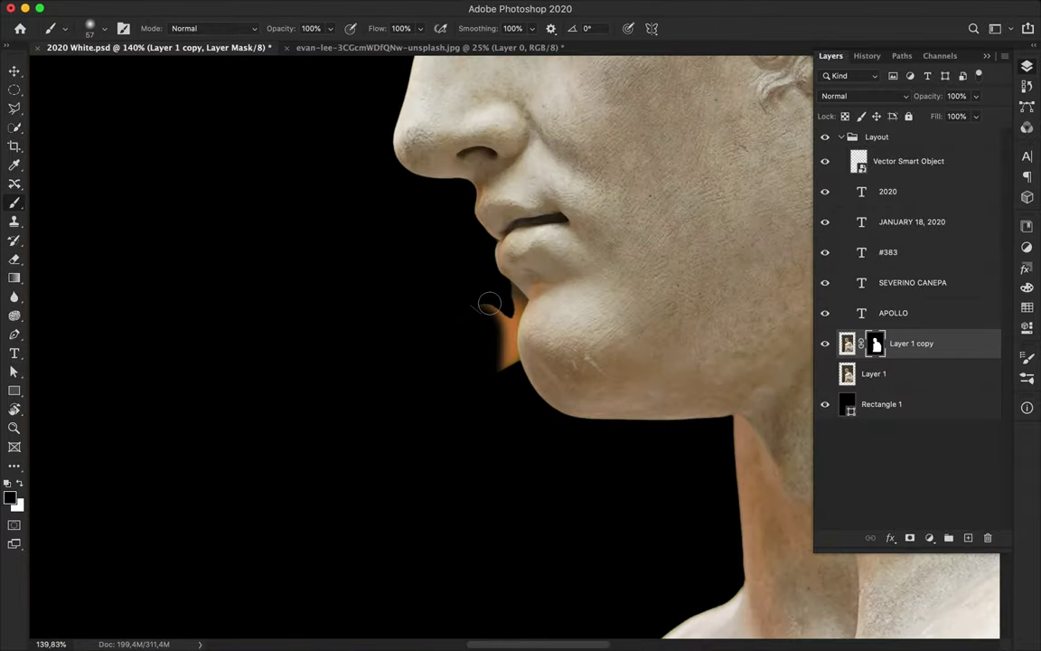
scroll(500, 307, "up", 2)
scroll(499, 192, "up", 3)
right_click(505, 193)
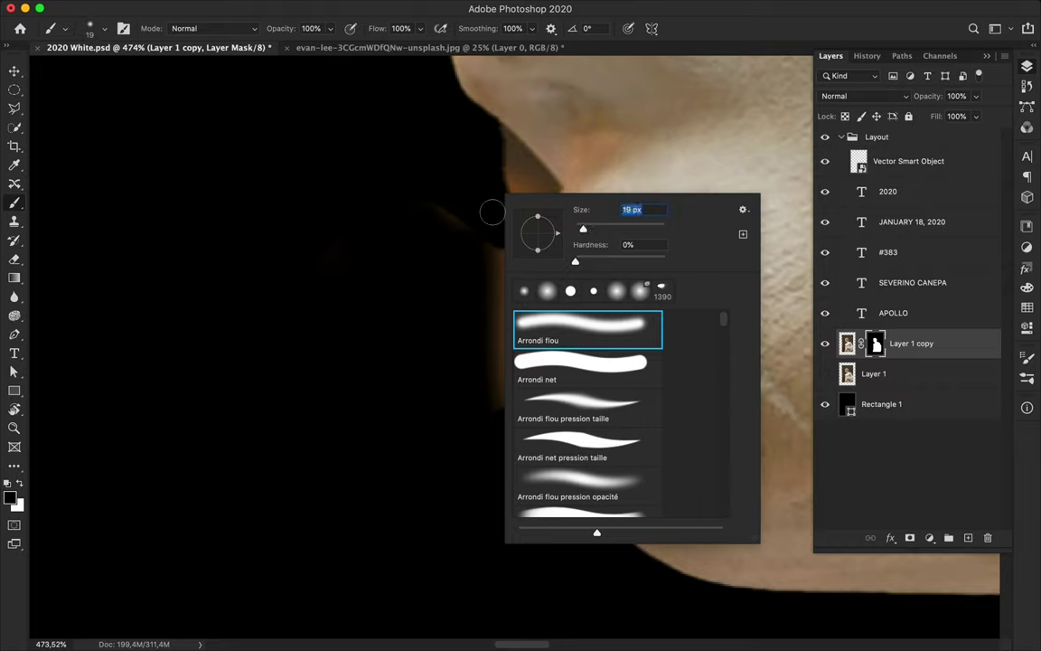
key("Escape")
left_click_drag(484, 171, 495, 346)
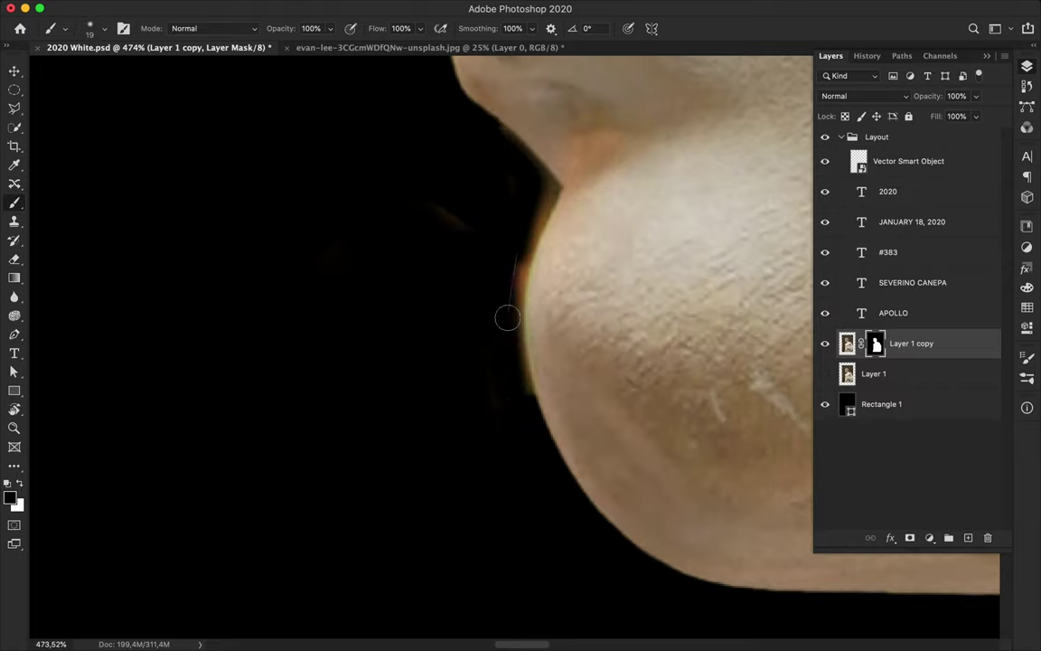
left_click_drag(508, 307, 524, 417)
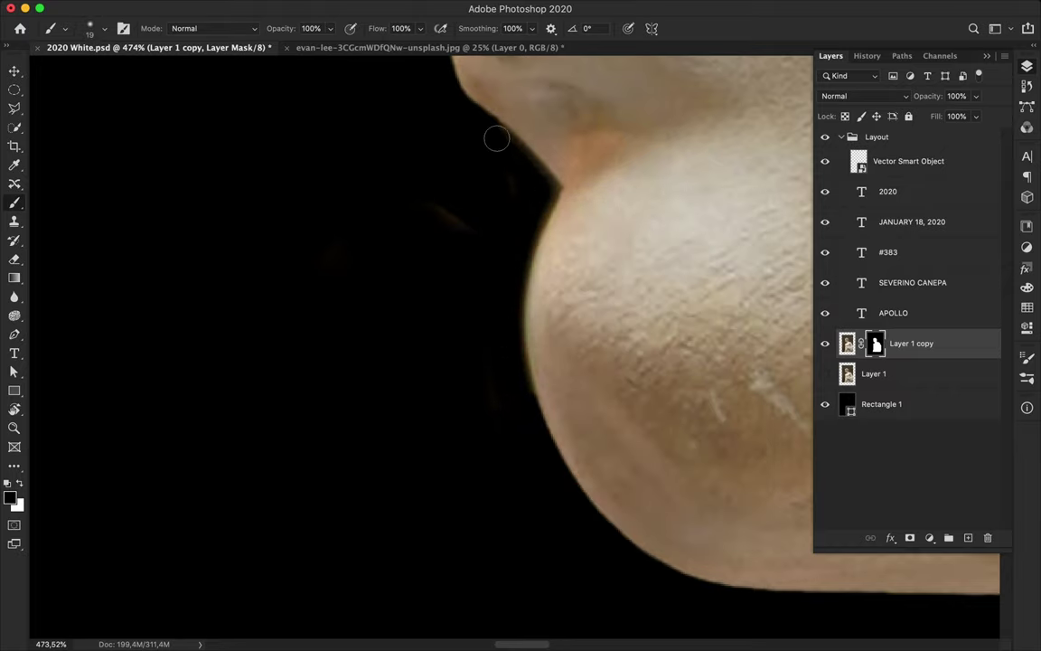
Step: Restore the chin area hidden by the mask, painting white with a 121 px brush
right_click(533, 190)
type("4")
key("Return")
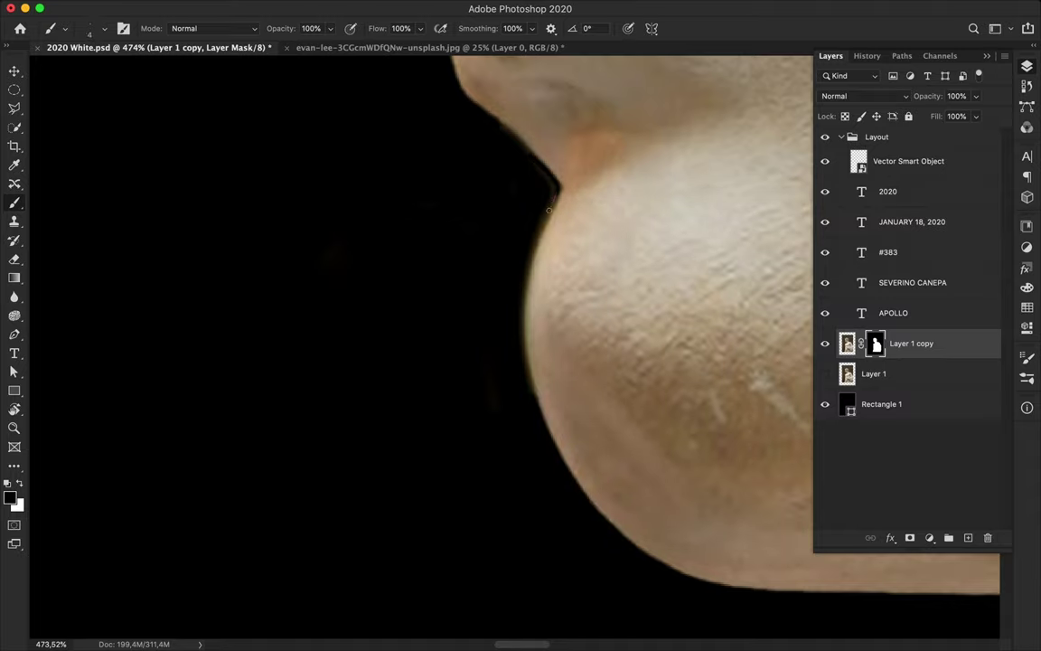
scroll(494, 131, "down", 5)
scroll(497, 181, "down", 5)
scroll(499, 226, "down", 5)
scroll(501, 276, "down", 5)
scroll(501, 278, "down", 5)
scroll(237, 255, "down", 5)
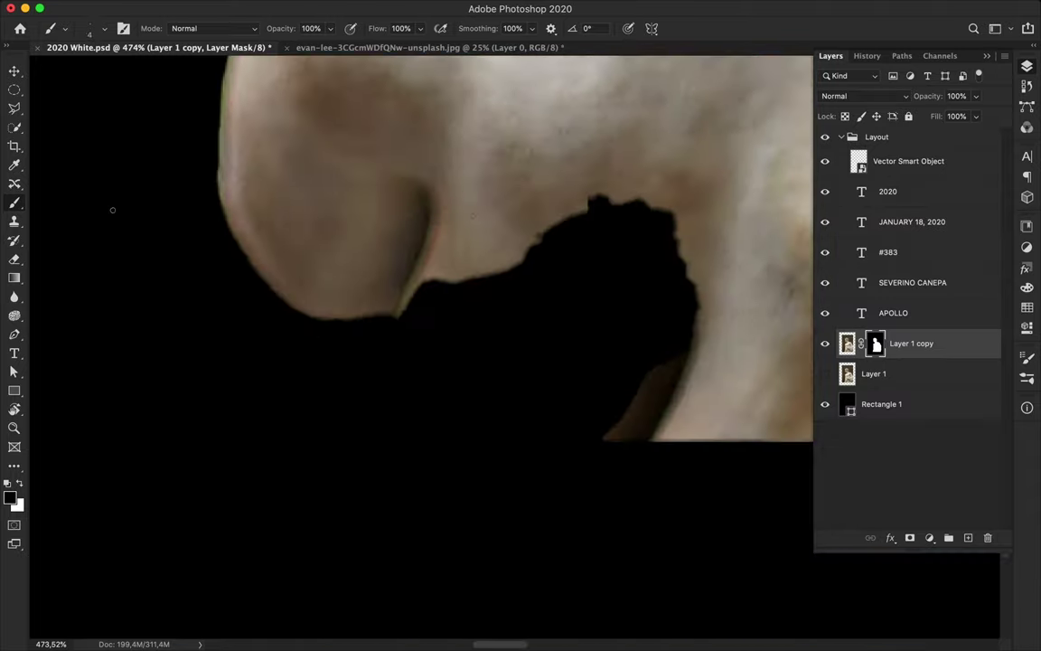
right_click(407, 271)
type("121")
key("Return")
left_click_drag(615, 298, 643, 488)
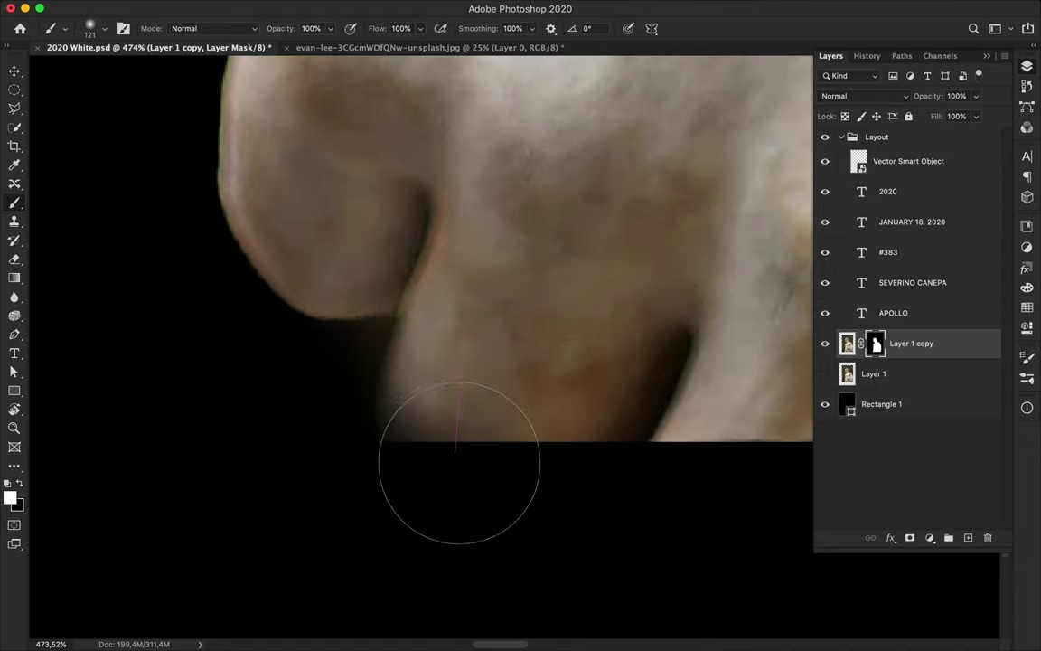
left_click_drag(459, 458, 434, 485)
Step: Hide a strip left of the chin with a 19 px brush, then set the brush to 7 px
right_click(319, 271)
type("19")
key("Return")
left_click_drag(328, 307, 333, 407)
right_click(325, 268)
type("7")
key("Return")
scroll(369, 366, "down", 3)
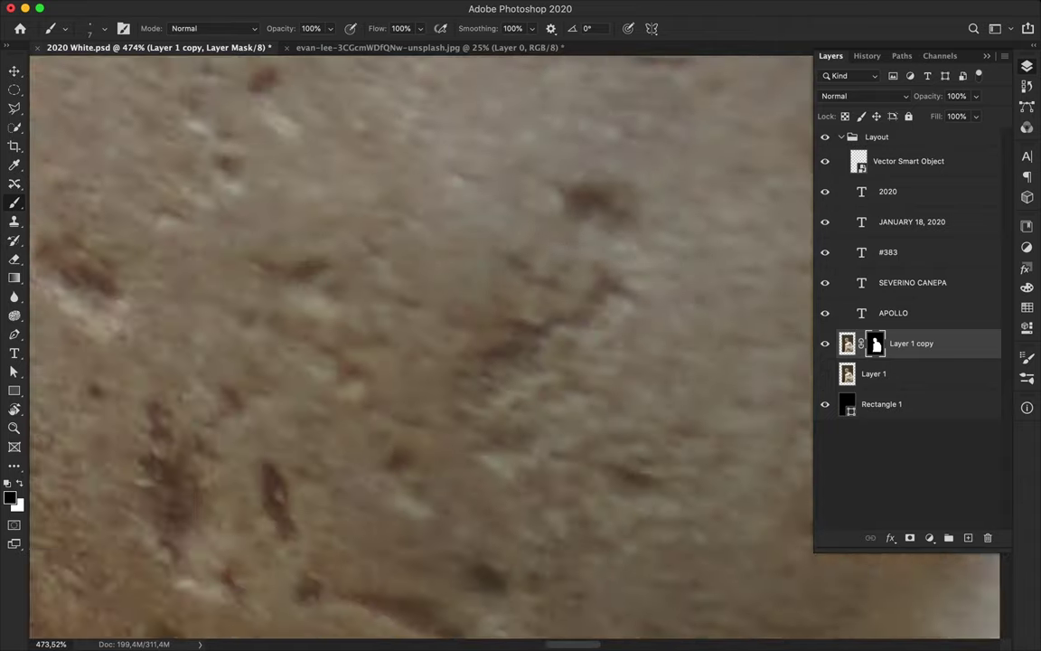
right_click(374, 484)
key("Return")
Step: Reveal missing statue edges on the mask with an 11 px white brush
key("x")
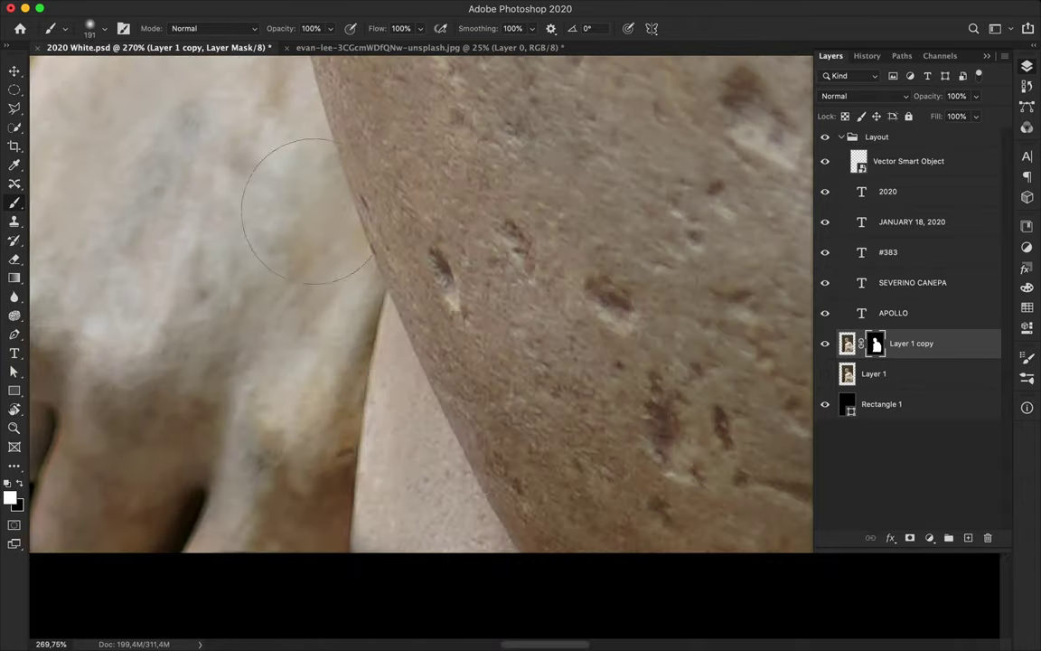
scroll(313, 209, "up", 10)
scroll(384, 197, "right", 5)
scroll(349, 140, "up", 5)
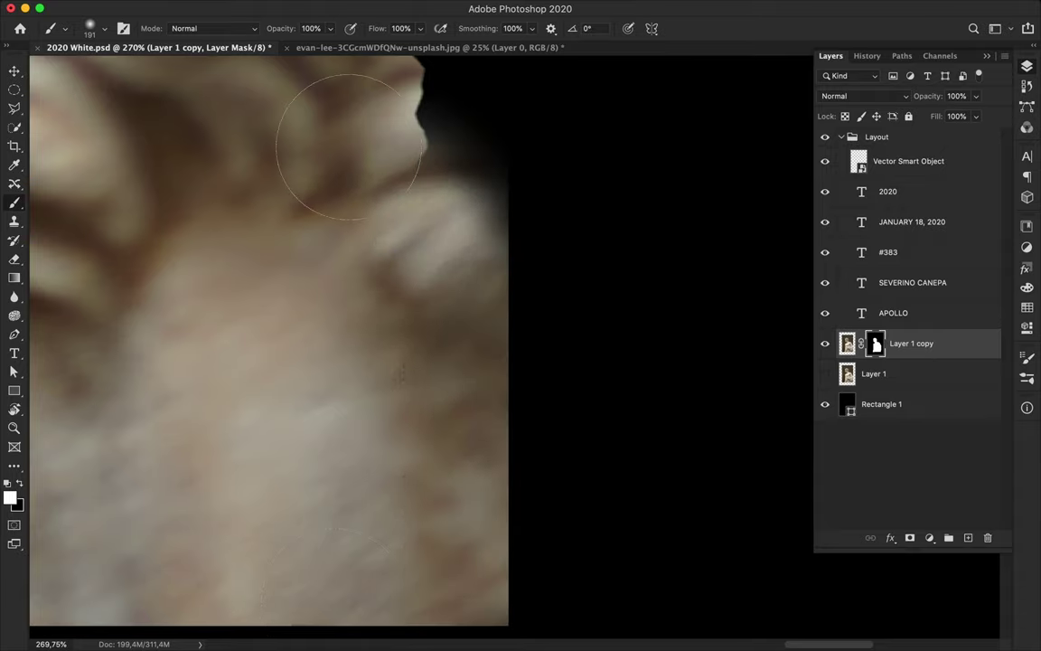
scroll(349, 139, "up", 5)
scroll(451, 468, "down", 5)
scroll(451, 468, "down", 5)
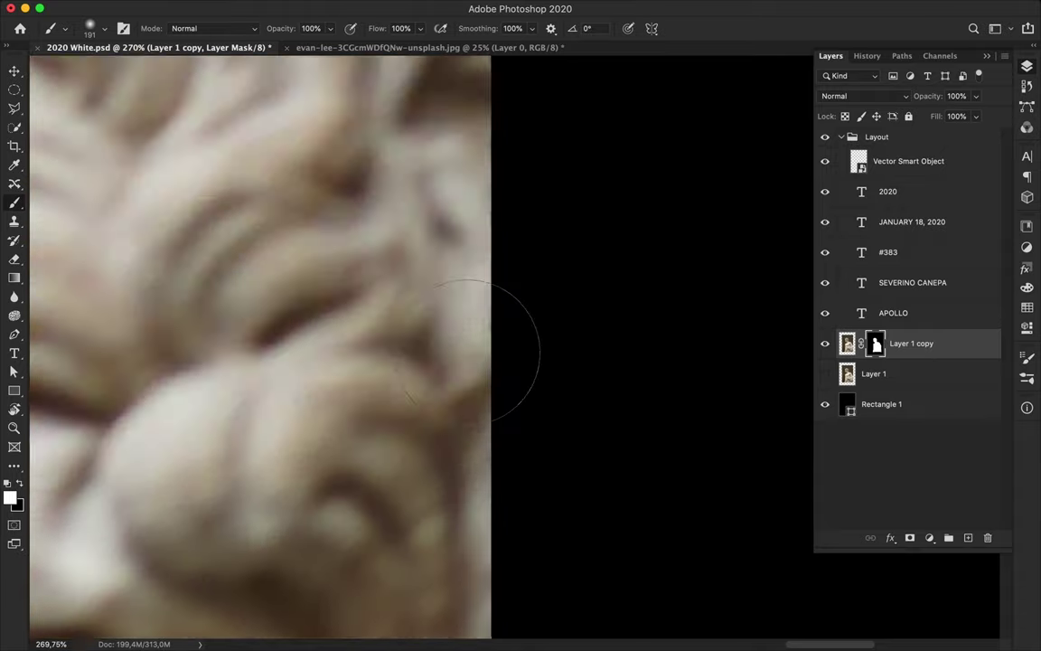
scroll(476, 338, "down", 5)
scroll(472, 441, "down", 5)
scroll(488, 558, "down", 5)
scroll(479, 381, "up", 5)
scroll(465, 372, "down", 5)
scroll(441, 477, "up", 5)
scroll(441, 472, "right", 5)
scroll(455, 482, "up", 5)
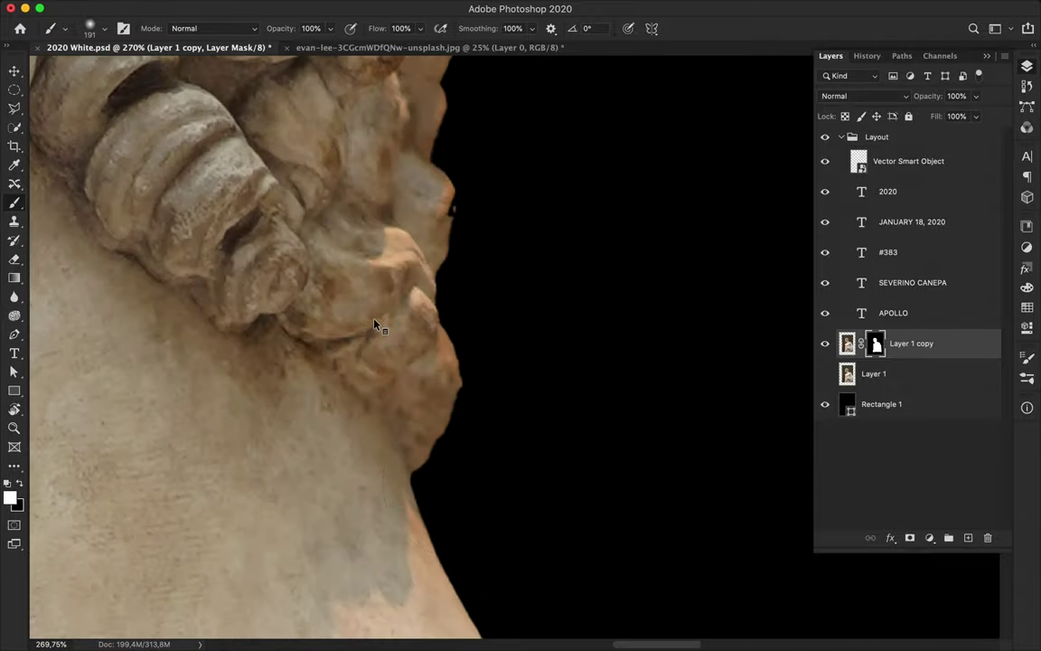
right_click(376, 322)
type("11")
key("Return")
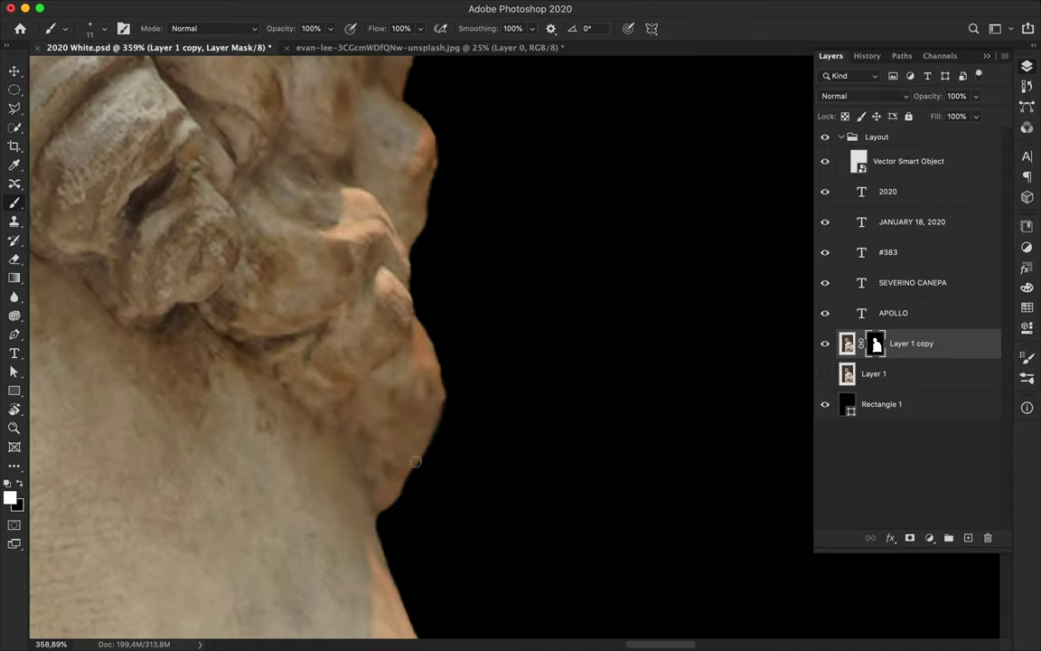
scroll(411, 316, "up", 5)
scroll(420, 235, "up", 2)
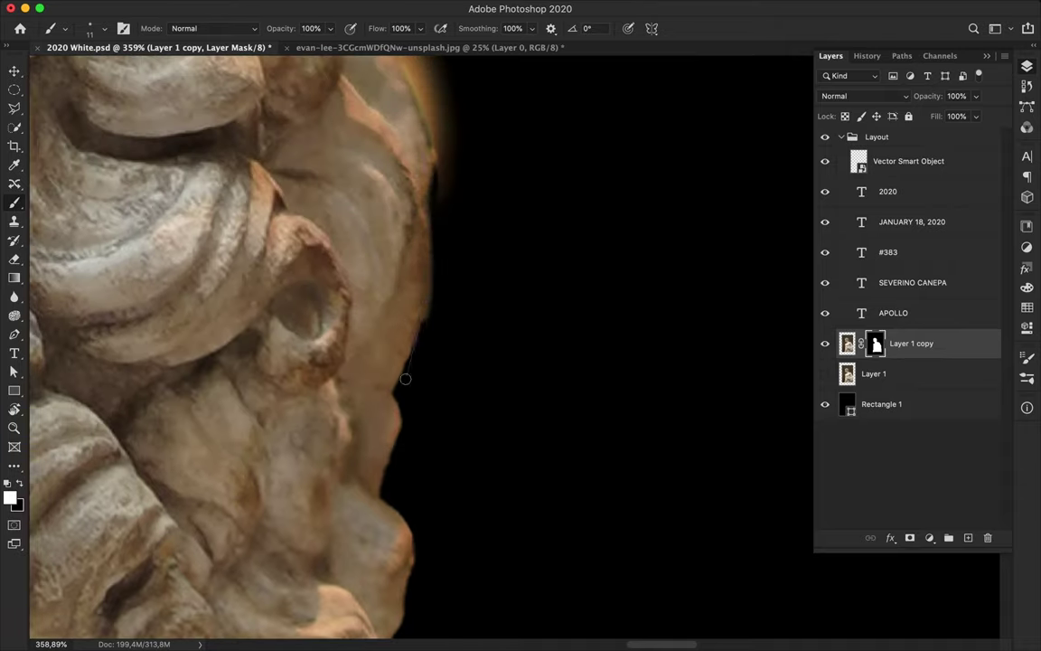
scroll(413, 241, "up", 5)
Step: Hide stray hair and drapery edges with black, then fit the whole poster on screen
key("x")
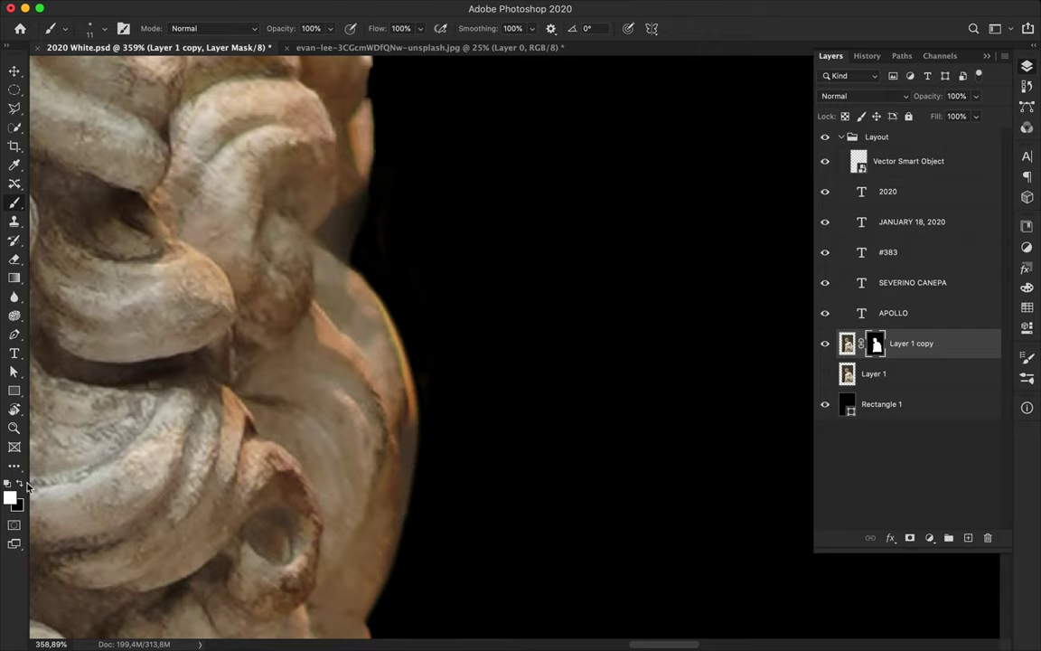
scroll(423, 562, "up", 5)
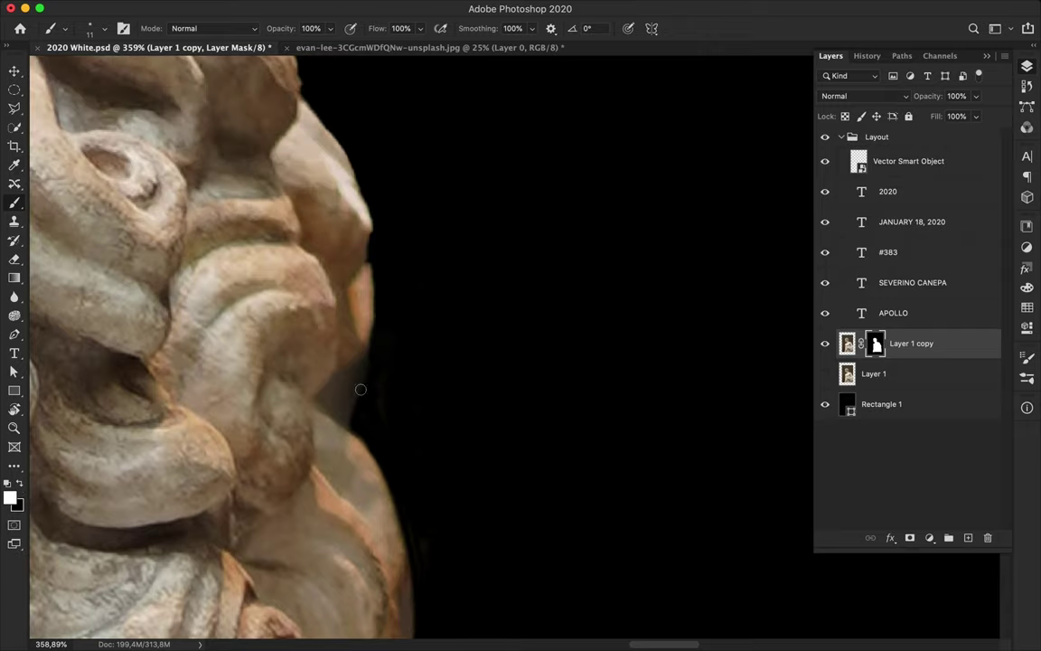
scroll(363, 271, "up", 7)
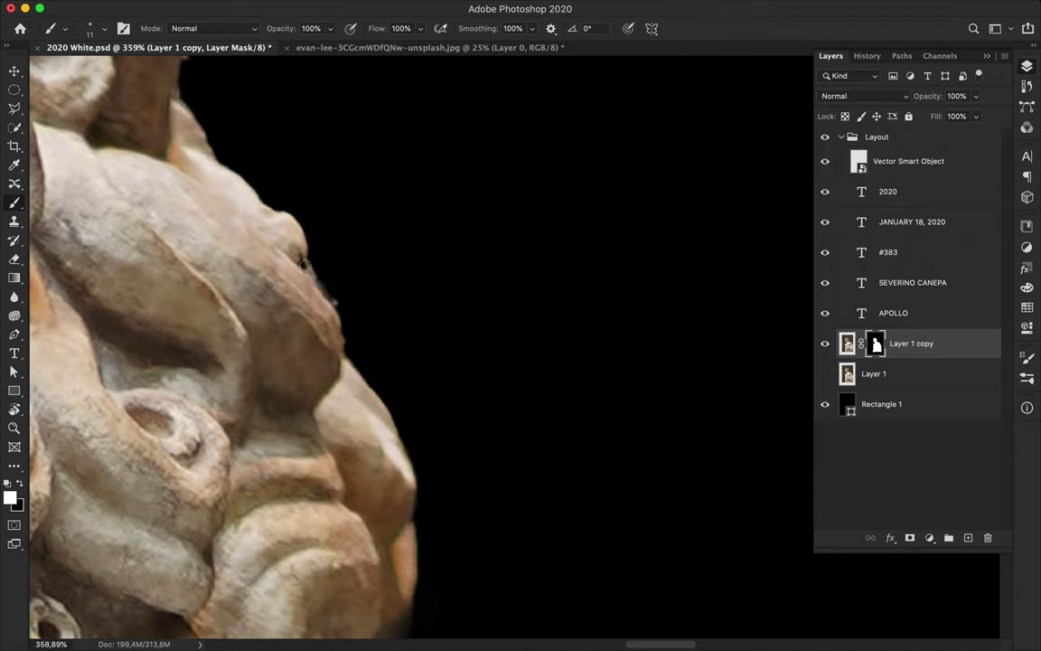
scroll(312, 356, "up", 5)
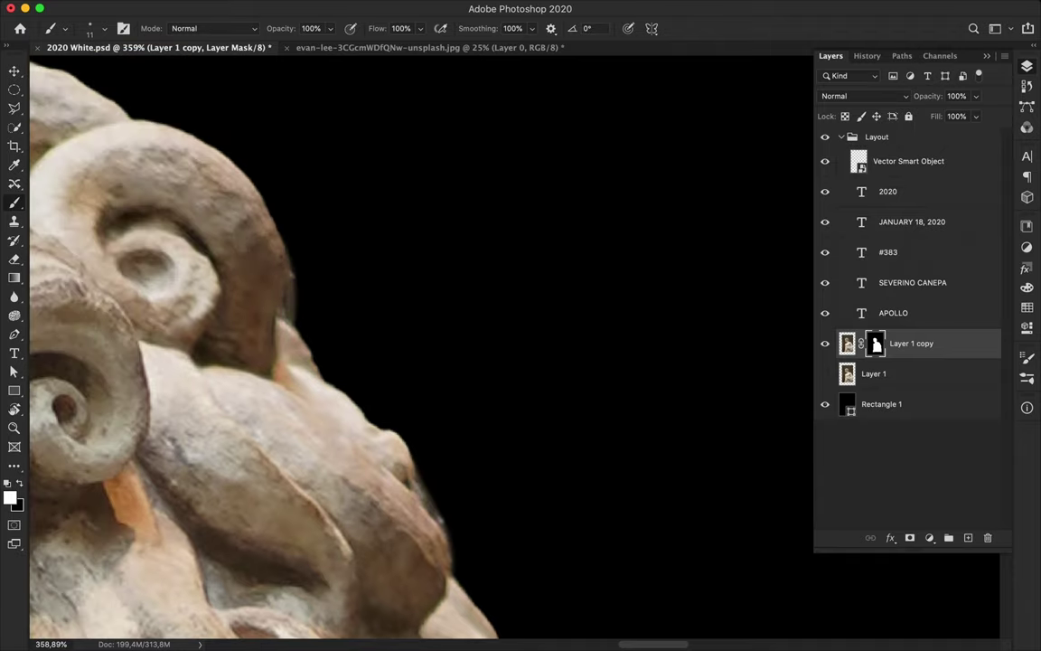
scroll(289, 351, "up", 5)
scroll(307, 316, "up", 5)
scroll(330, 263, "up", 5)
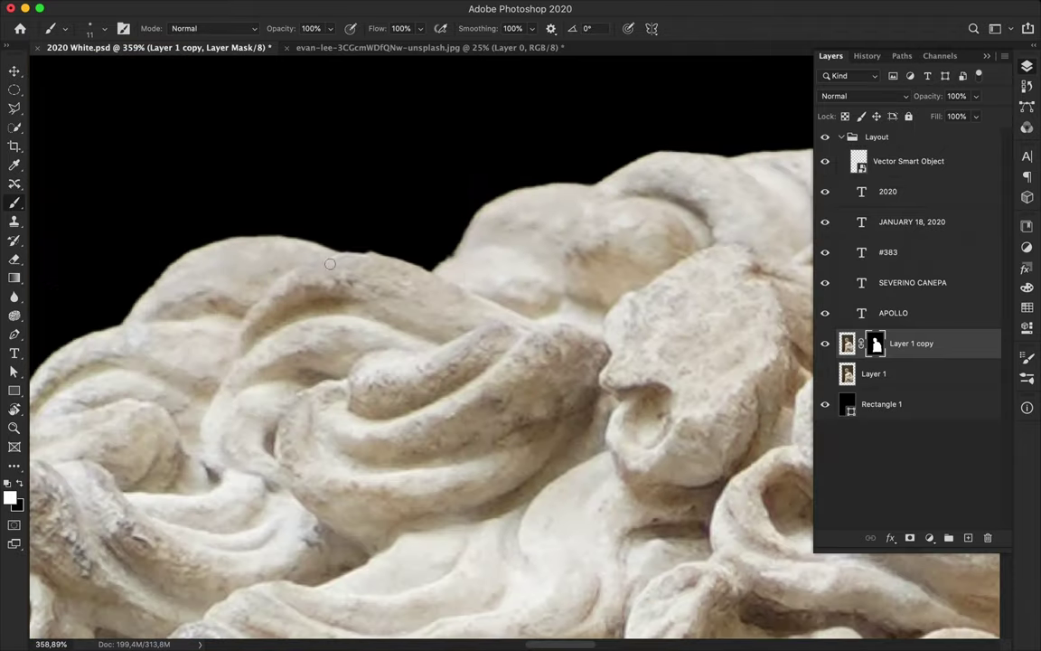
scroll(493, 246, "down", 3)
scroll(492, 246, "down", 3)
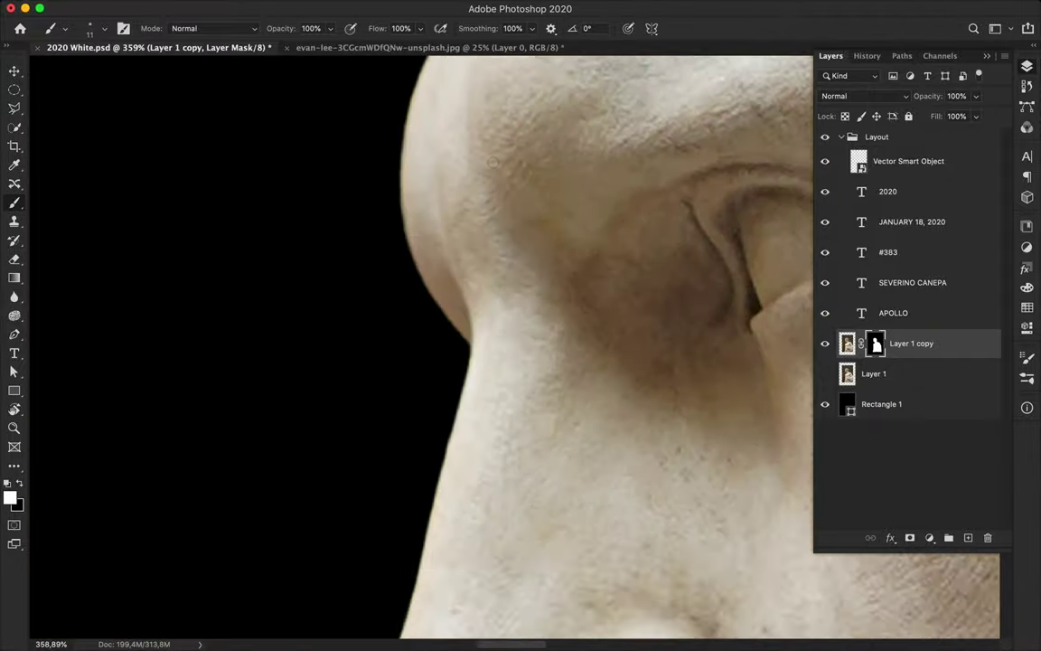
scroll(493, 246, "down", 3)
scroll(491, 248, "down", 3)
key("ctrl+0")
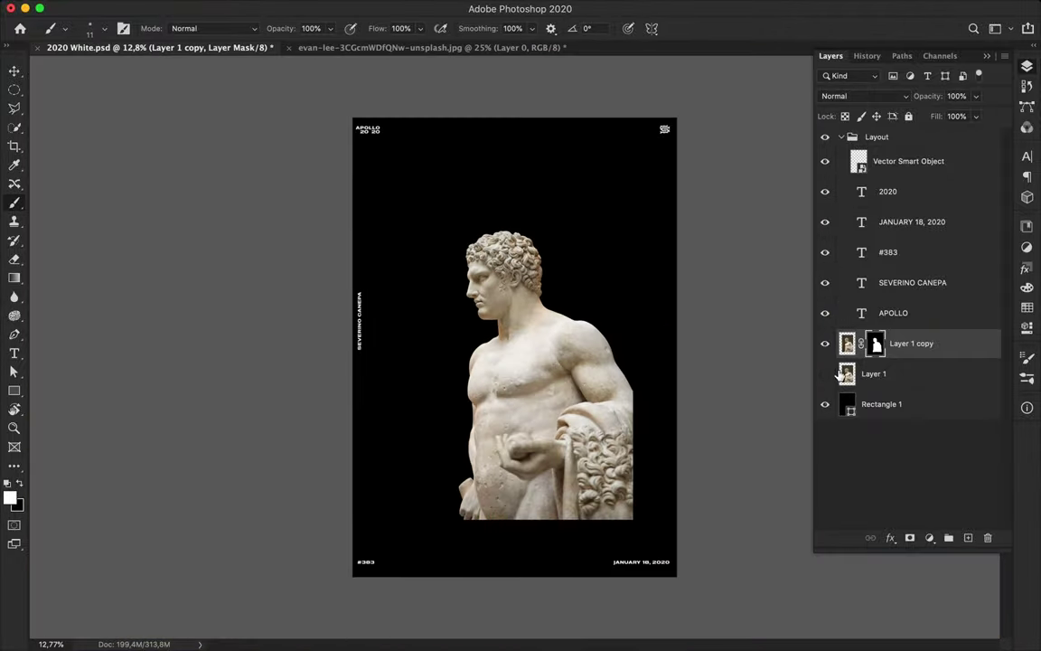
Step: Collapse the Layout group and set up a black-to-transparent gradient with the end stop at 0 opacity
left_click(841, 136)
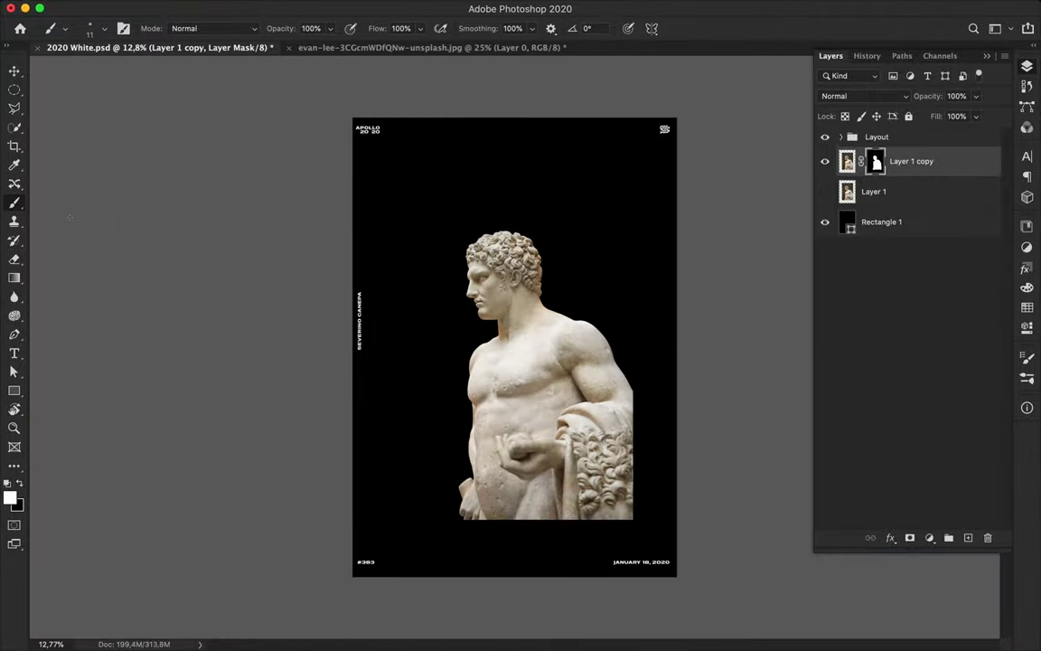
left_click(453, 403)
double_click(453, 402)
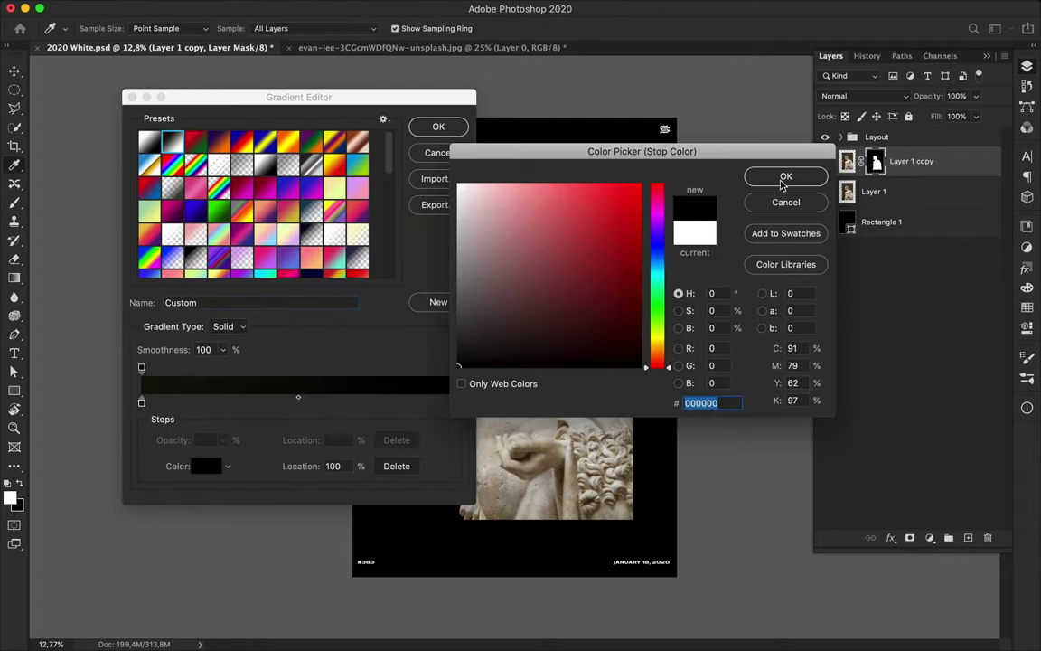
left_click(785, 178)
left_click(455, 367)
type("0")
key("Return")
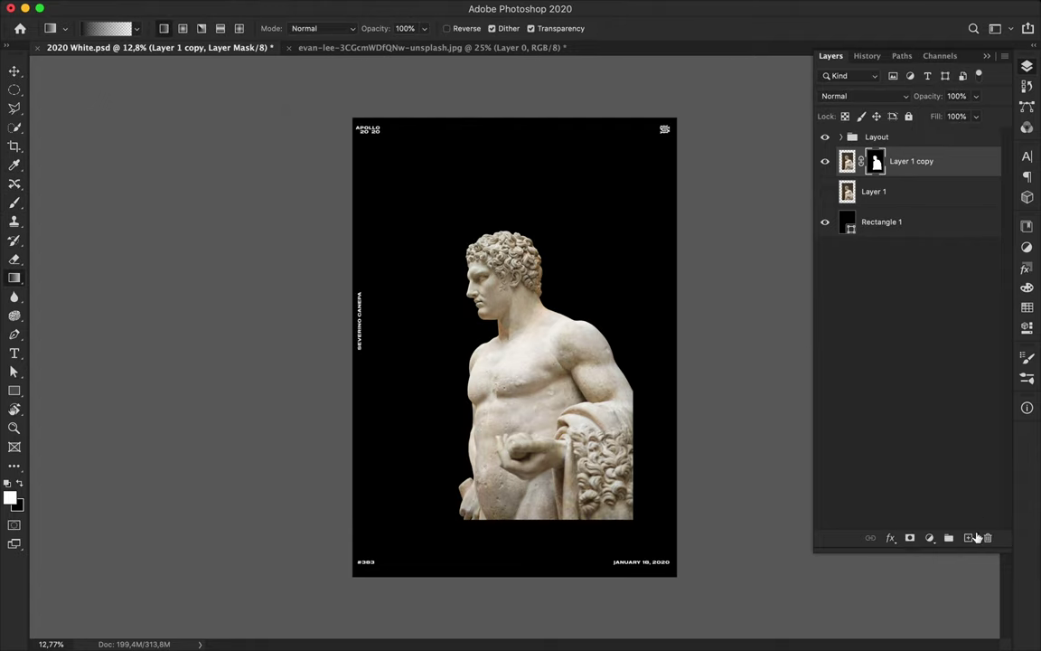
Step: Draw the dark gradient up from the poster bottom on a new Layer 2 and begin warping it
left_click(969, 538)
left_click_drag(538, 403, 539, 561)
key("v")
key("ctrl+t")
right_click(678, 399)
left_click(616, 362)
left_click_drag(677, 401, 676, 233)
Step: Warp the gradient's corners and curves around the statue's lower body and right side, then commit
left_click_drag(676, 575, 683, 531)
left_click_drag(684, 268, 615, 195)
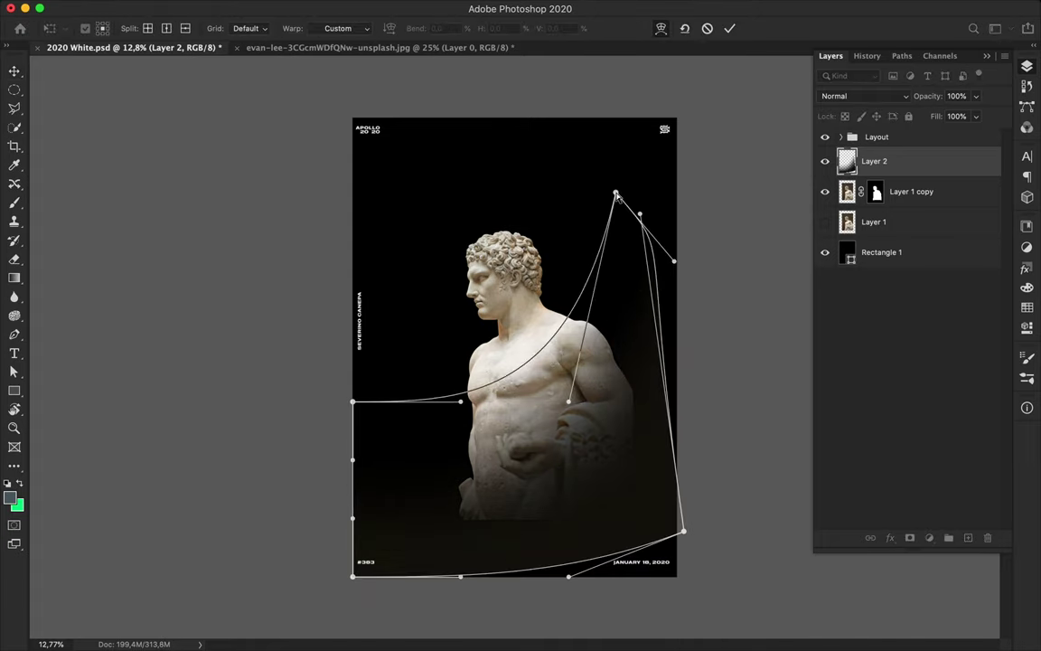
left_click_drag(353, 518, 374, 437)
left_click_drag(353, 576, 428, 563)
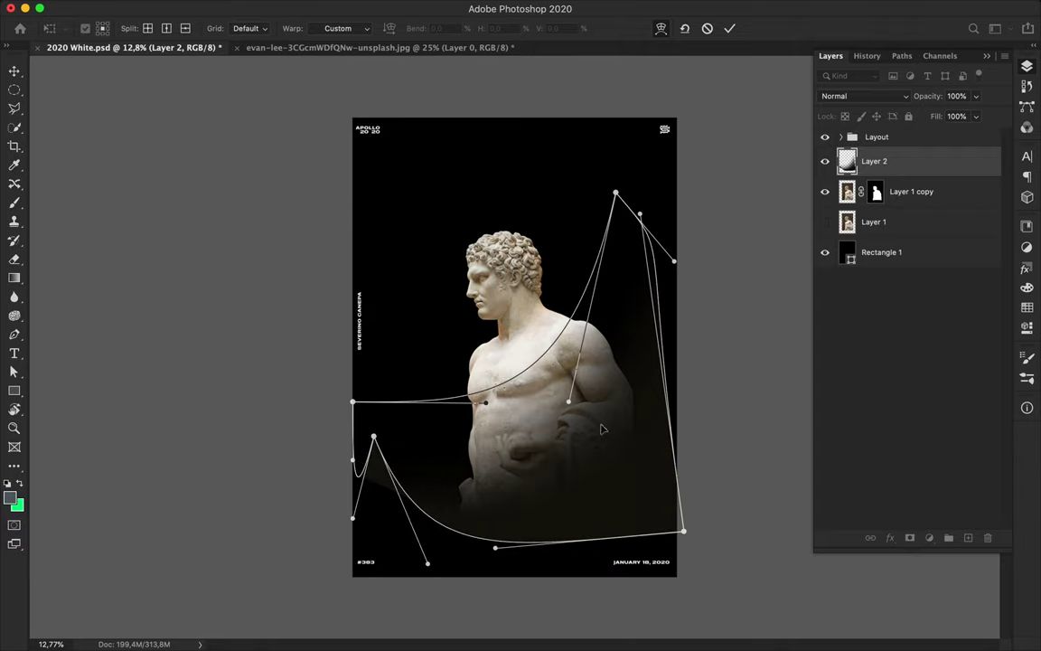
left_click_drag(610, 410, 658, 371)
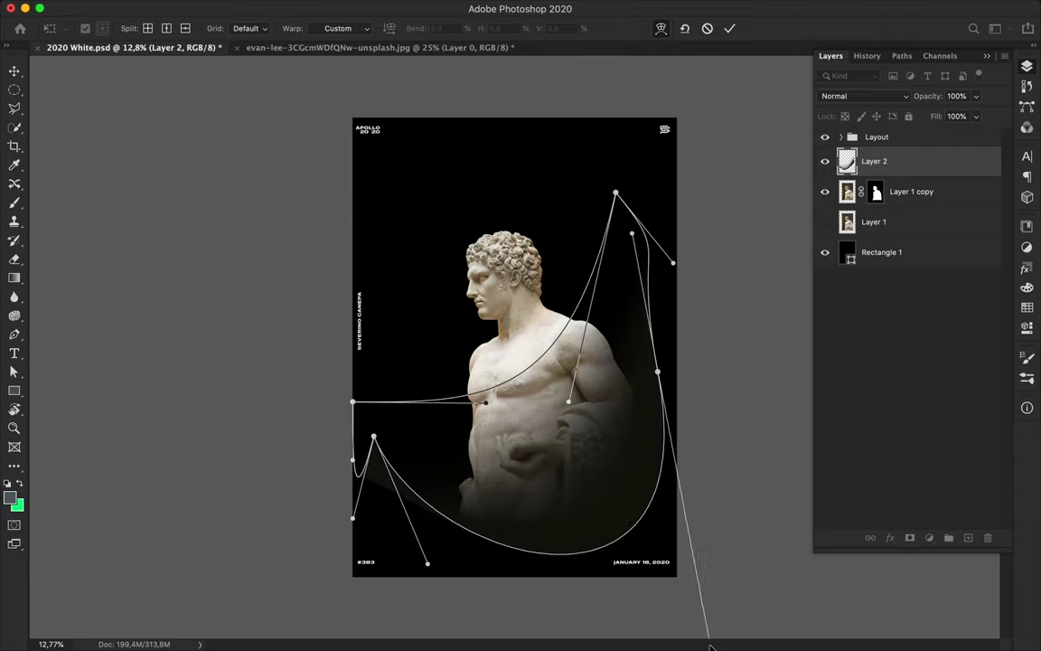
left_click_drag(506, 524, 504, 544)
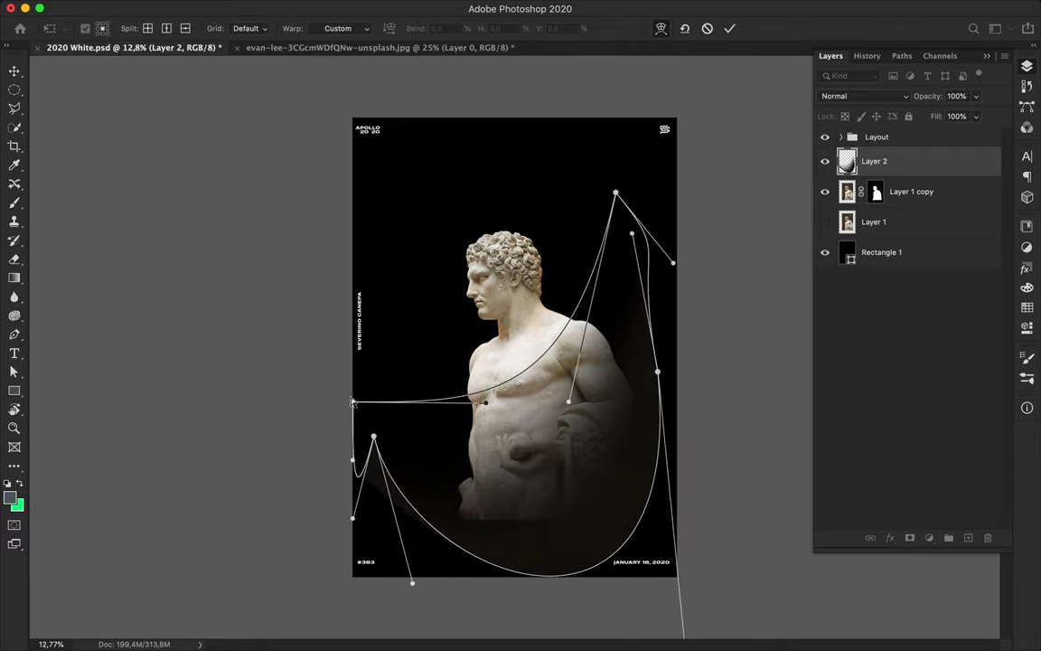
left_click_drag(352, 401, 408, 410)
left_click_drag(472, 507, 512, 534)
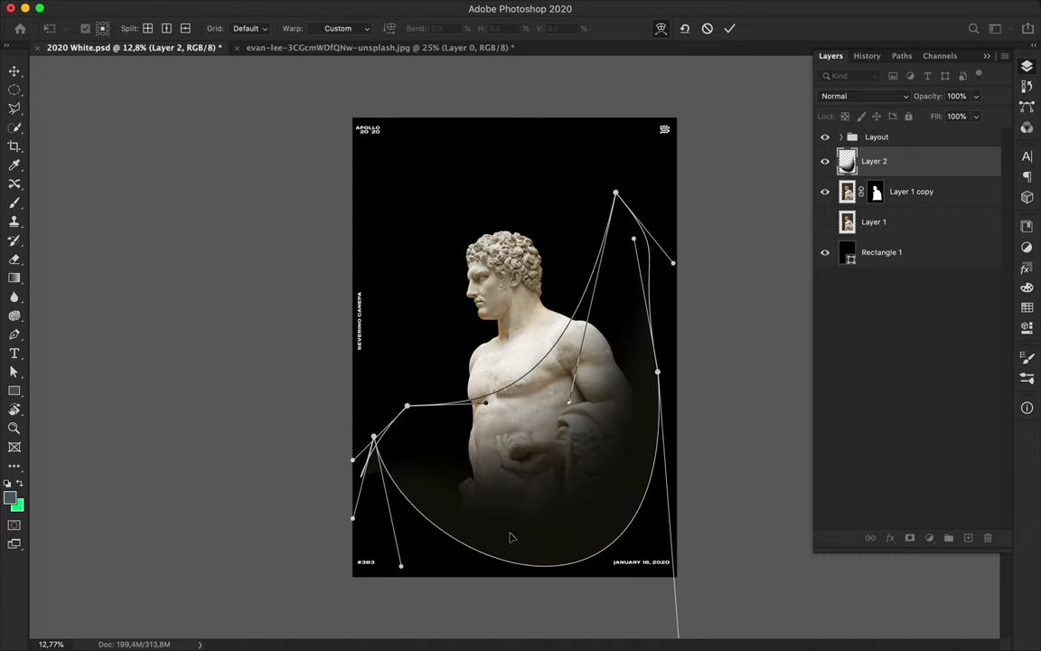
left_click_drag(562, 404, 564, 418)
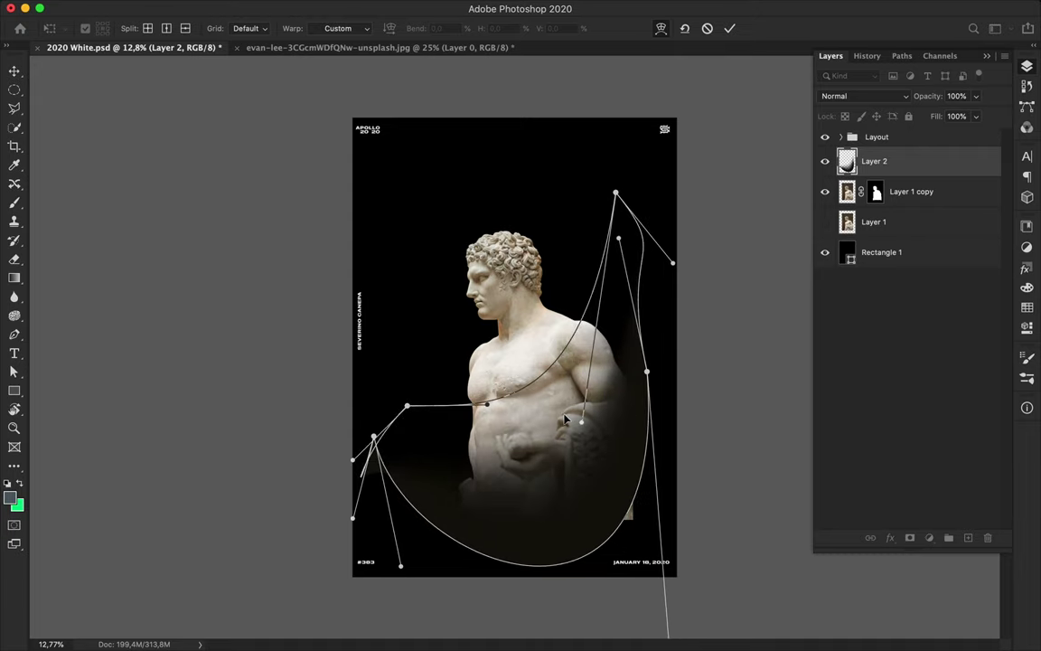
key("Return")
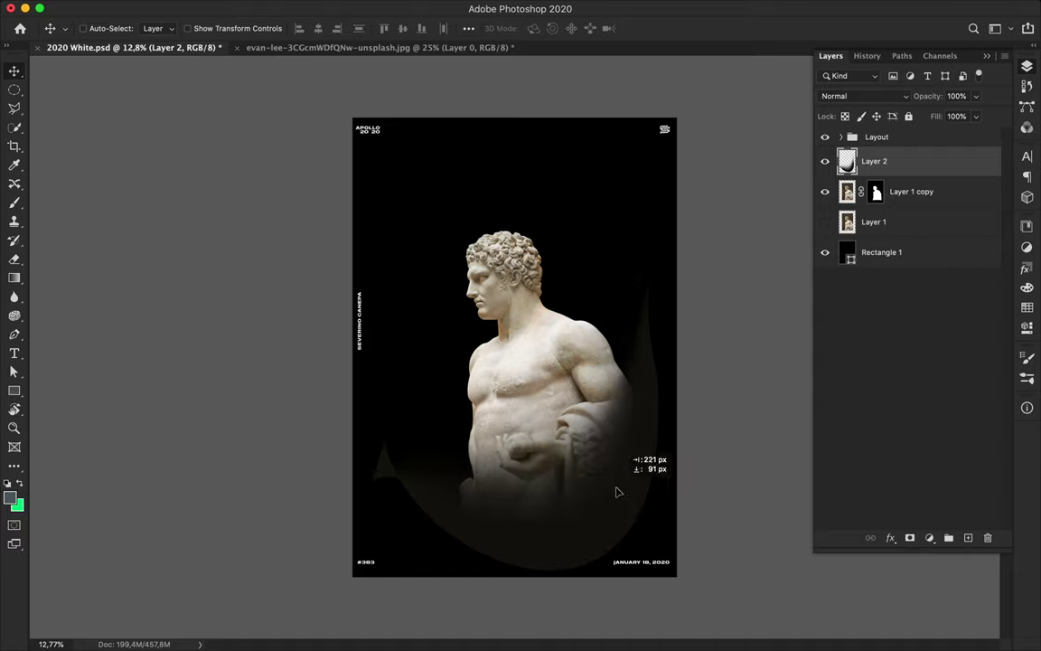
left_click(929, 537)
Step: Add a Levels adjustment at 137, 0.23, 255, clipped to the gradient layer
left_click(952, 587)
left_click_drag(931, 366, 981, 366)
left_click_drag(872, 369, 938, 371)
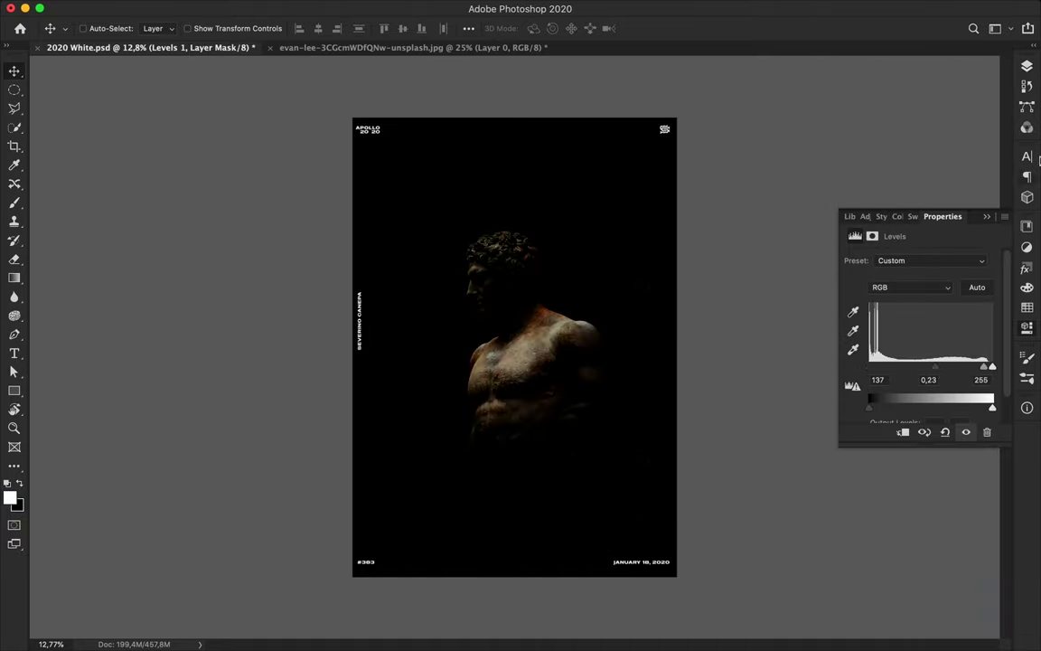
key("F7")
Step: Add Levels 2 above Layer 1 copy with input levels 25, 1.00, 242
left_click(925, 177, "alt")
scroll(697, 339, "up", 3)
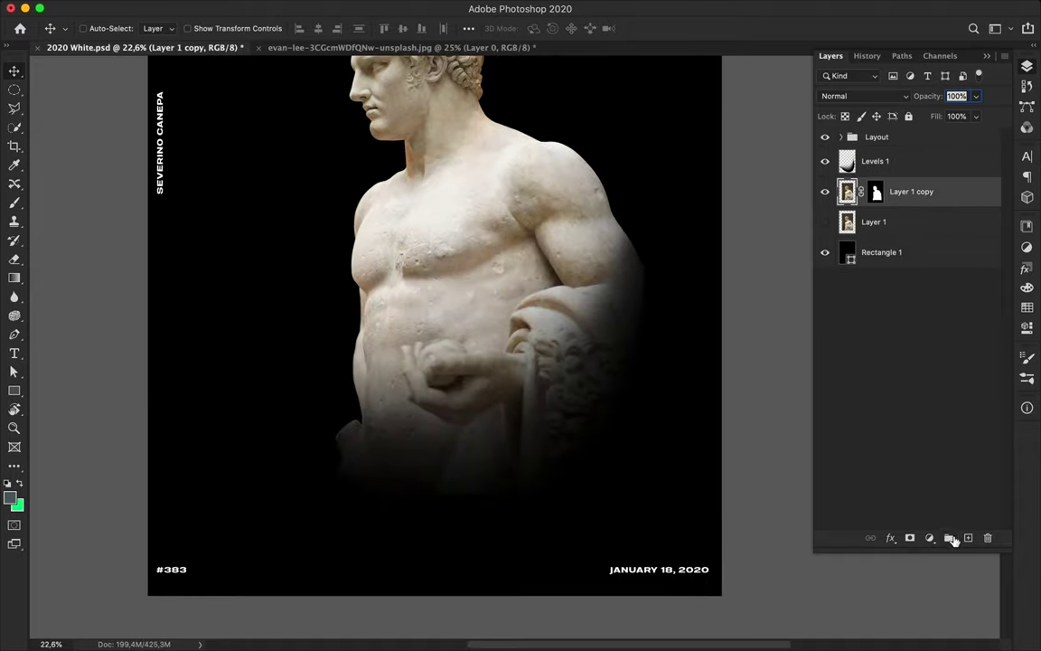
left_click(929, 538)
left_click(941, 611)
left_click_drag(871, 367, 881, 368)
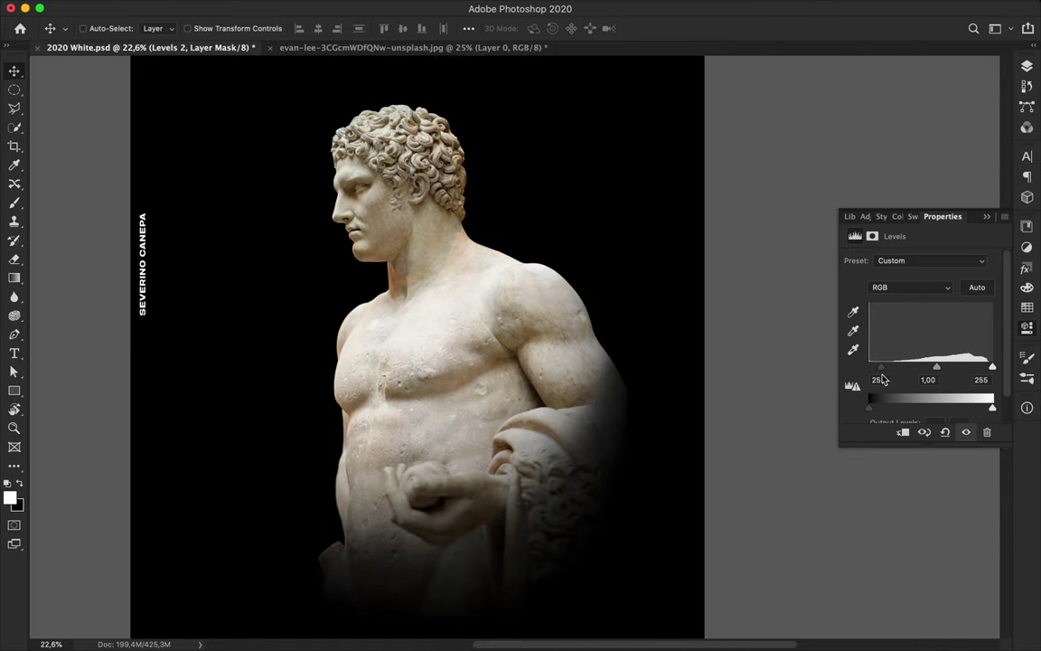
left_click_drag(993, 368, 986, 368)
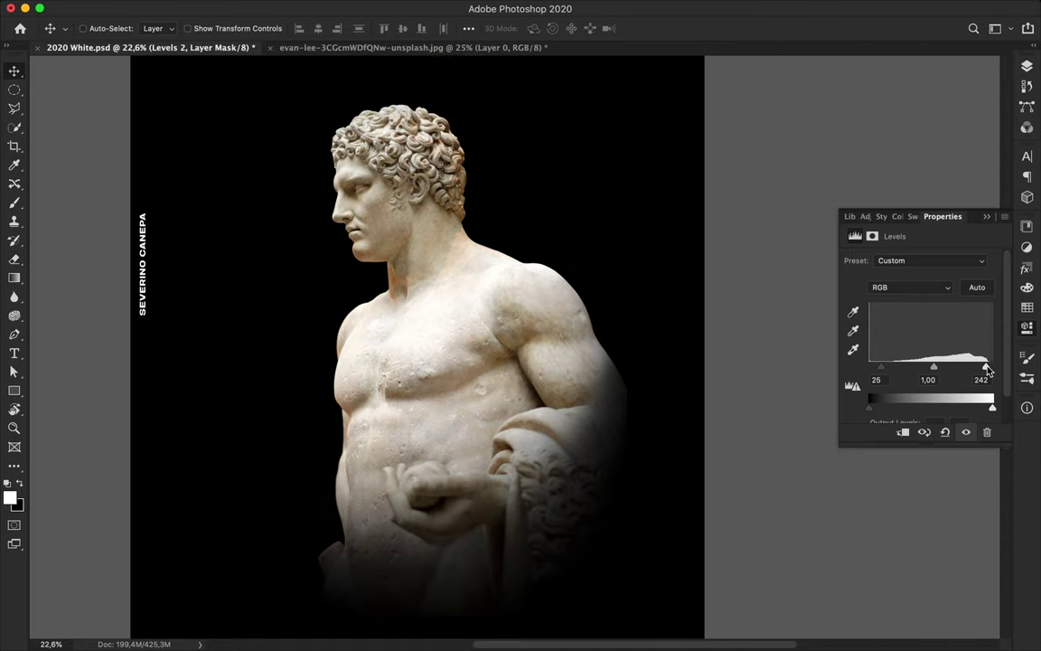
left_click(1029, 69)
left_click(929, 540)
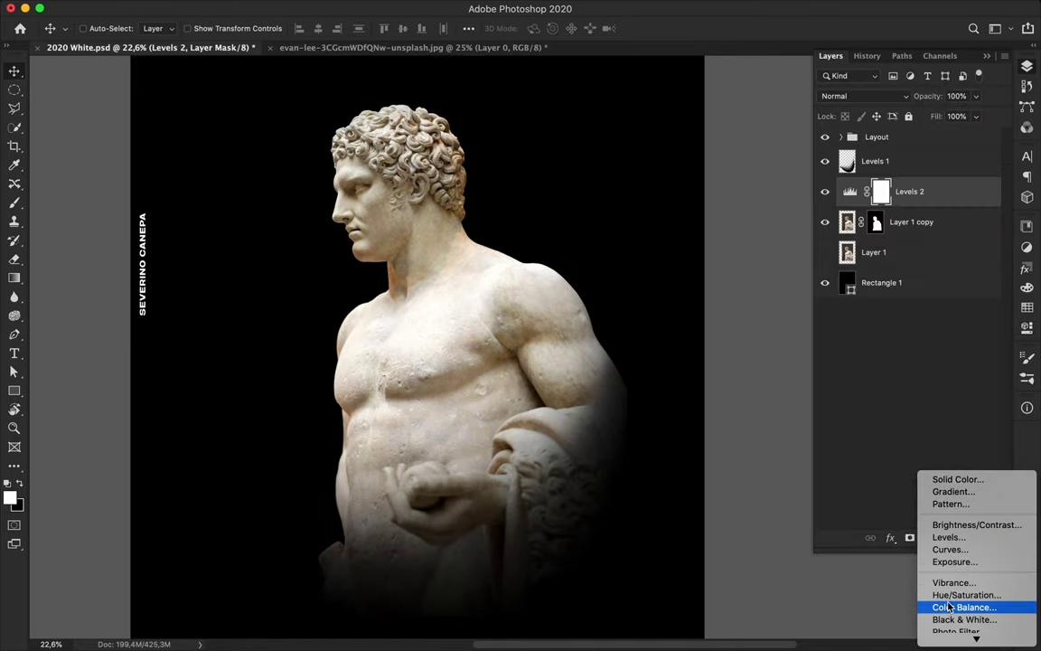
Step: Add a Hue/Saturation layer at Hue −19, Saturation −46 and clip it with Levels 2 to the statue
left_click(937, 599)
left_click_drag(922, 319, 959, 317)
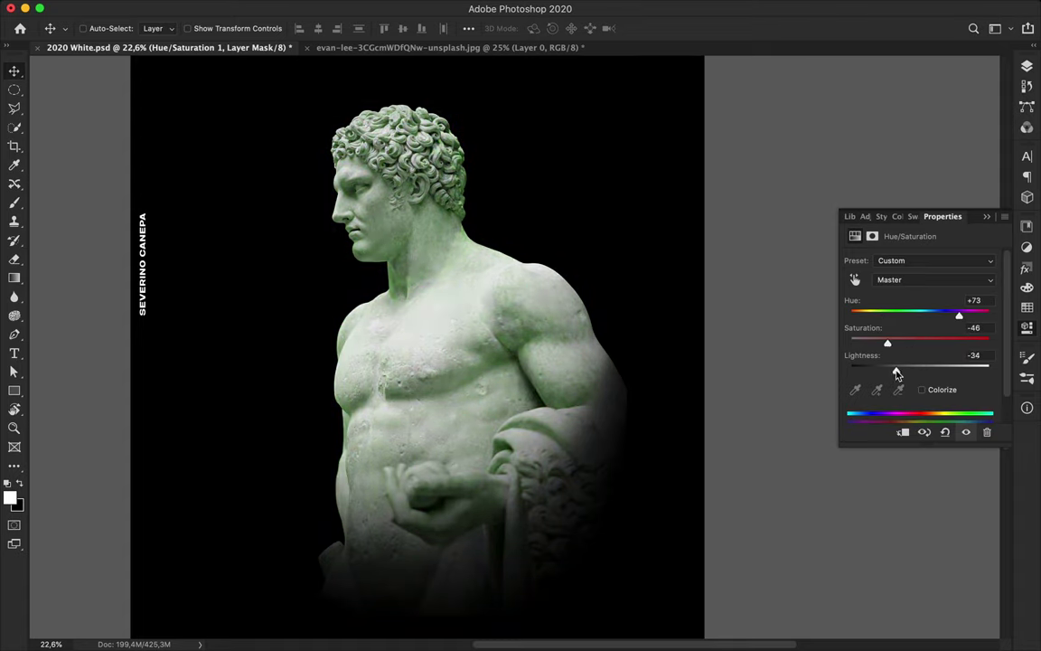
left_click_drag(892, 345, 888, 345)
left_click_drag(961, 319, 910, 324)
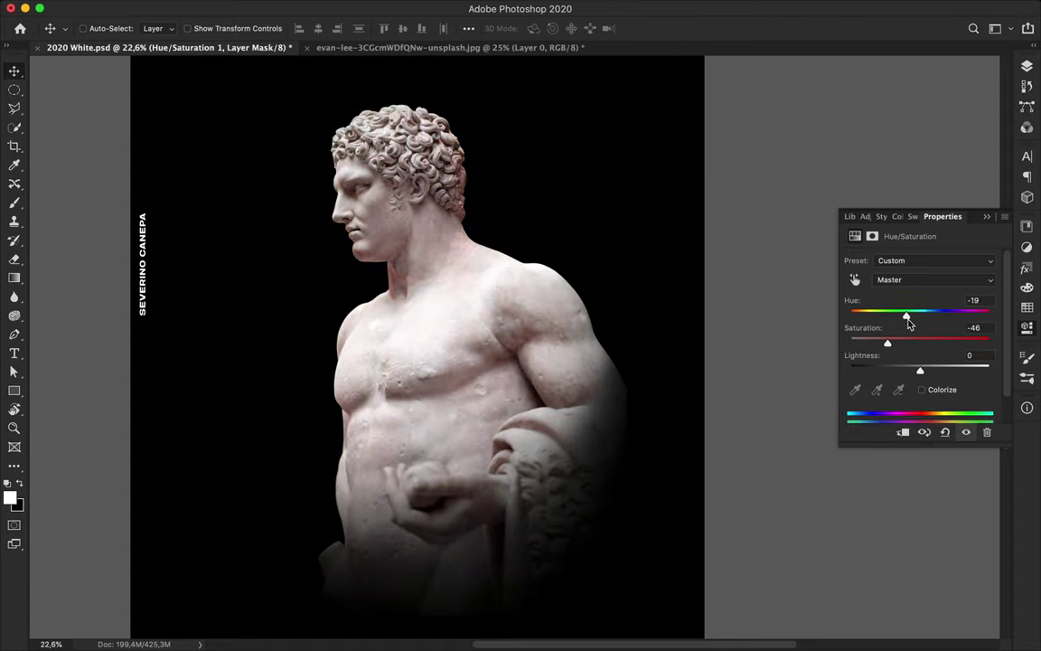
key("F7")
left_click(935, 161)
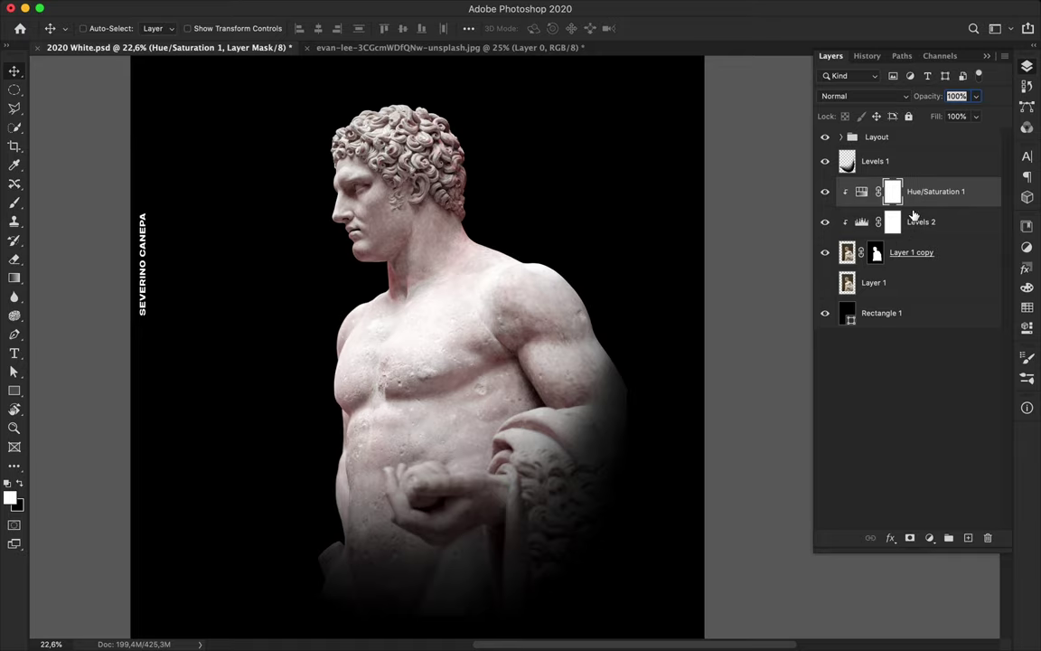
left_click(859, 96)
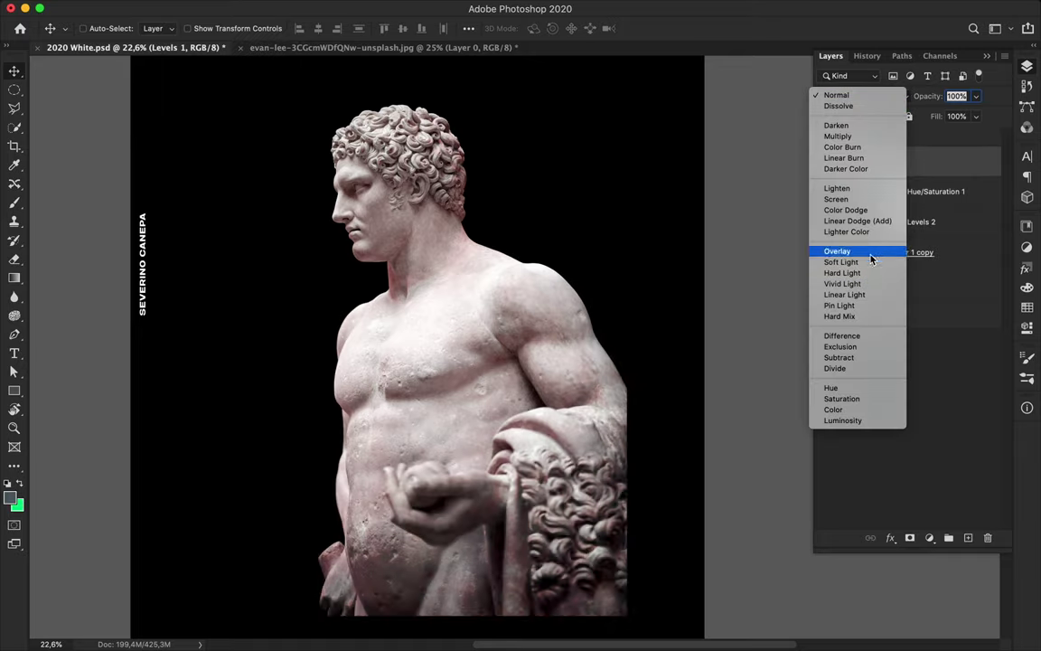
Step: Set Levels 1 to Multiply and add a lowered, hidden duplicate named Levels 1 copy
left_click(837, 135)
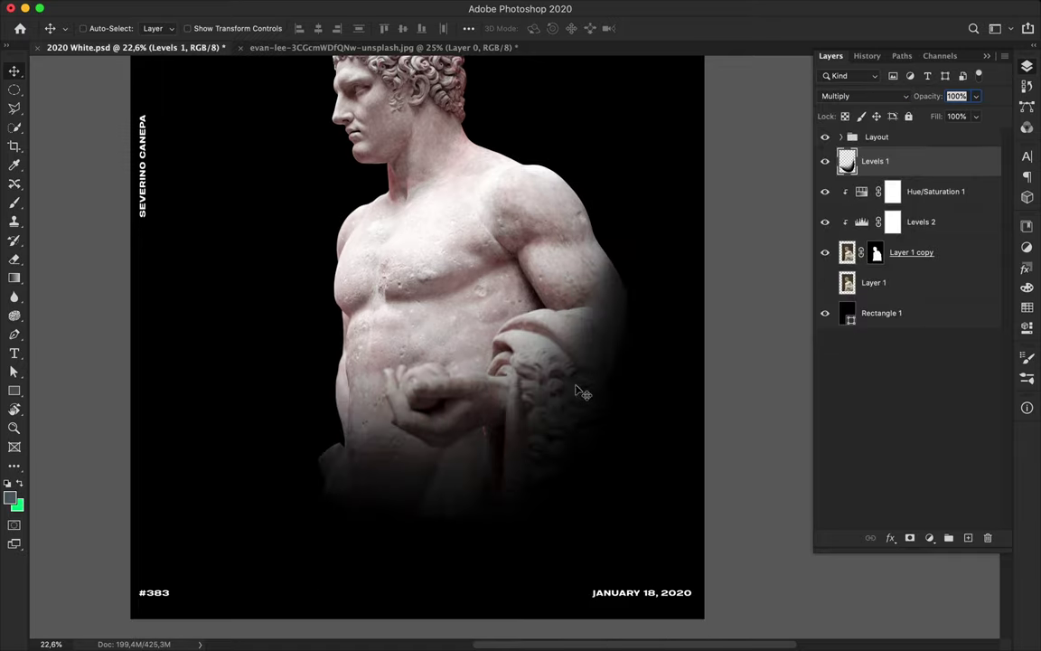
left_click_drag(877, 161, 884, 177)
mouse_move(516, 267)
left_mouse_down()
mouse_move(606, 523)
mouse_move(570, 489)
left_mouse_up()
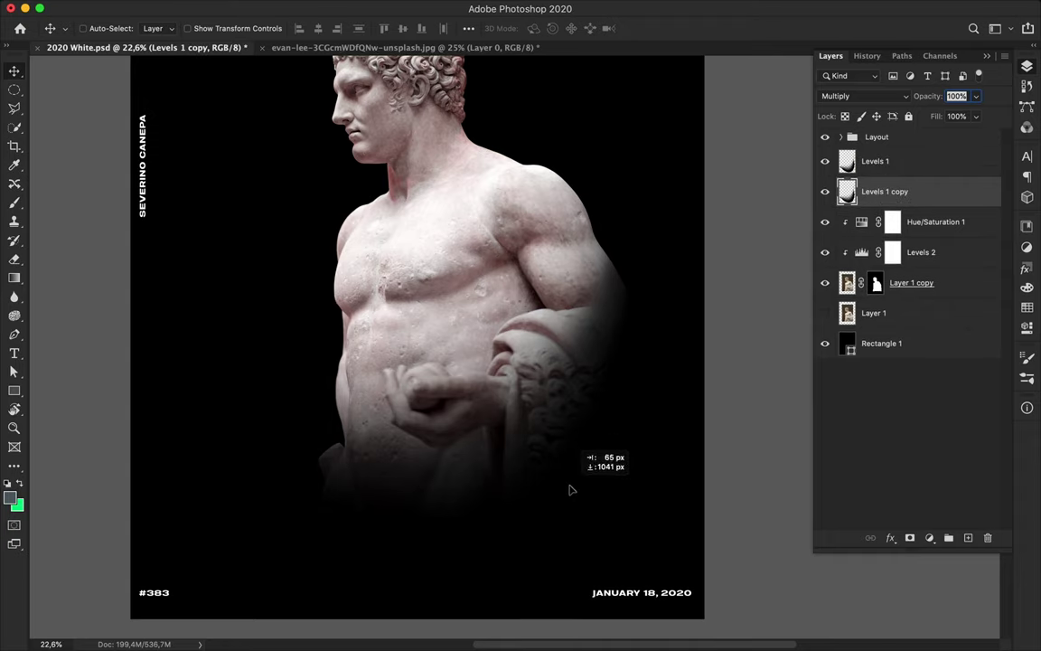
left_click(825, 193)
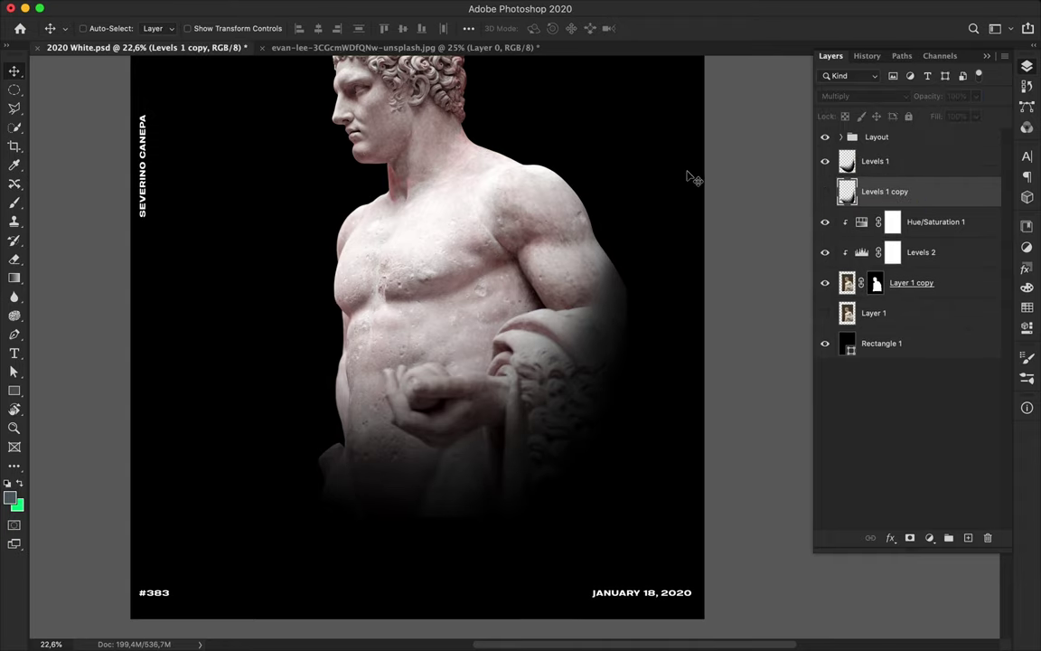
scroll(689, 177, "up", 3)
Step: Duplicate the statue layer and merge the adjustment layers into the copy
scroll(351, 194, "up", 1)
scroll(350, 195, "up", 3)
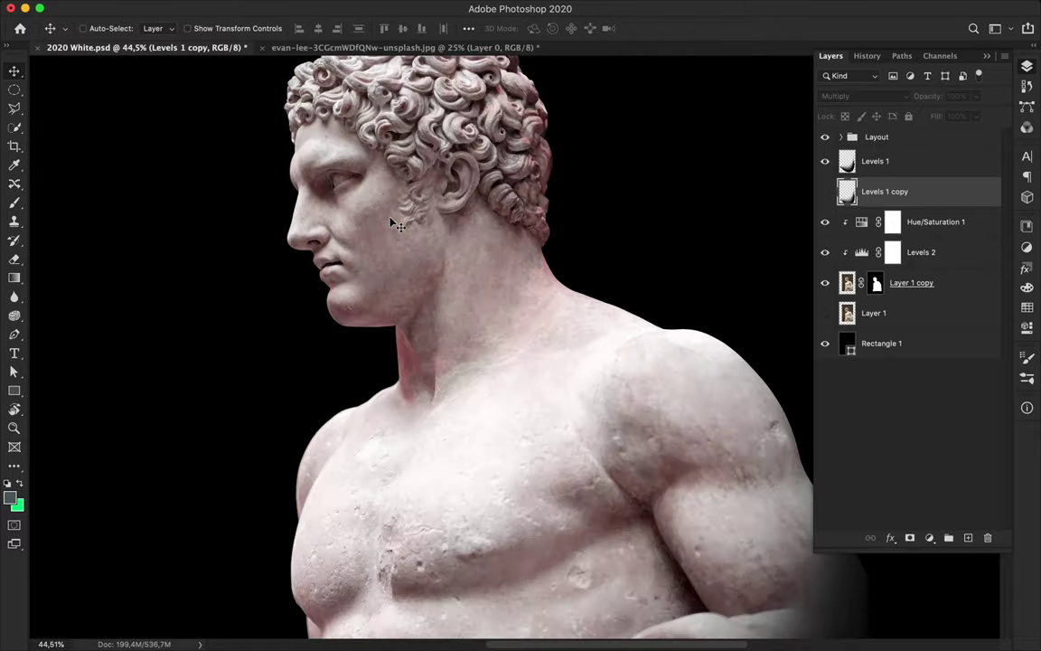
left_click_drag(941, 287, 960, 298)
left_click(948, 226, "shift")
key("ctrl+e")
scroll(530, 300, "up", 3)
Step: Trace the left pectoral with the Pen tool and copy it onto a new layer
key("p")
scroll(440, 247, "down", 10)
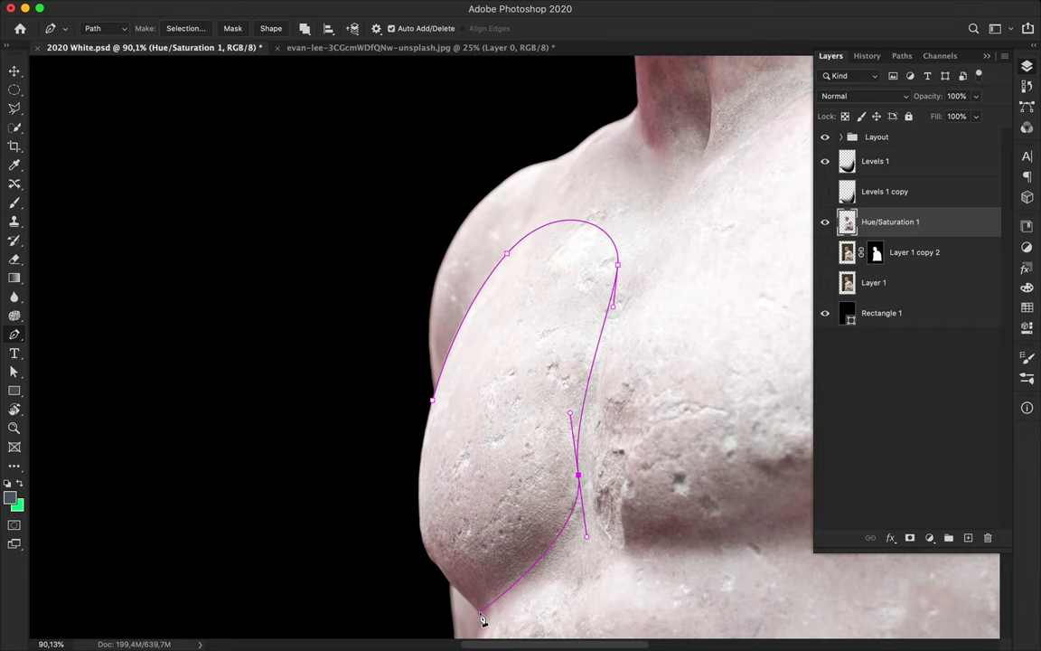
scroll(470, 601, "up", 3)
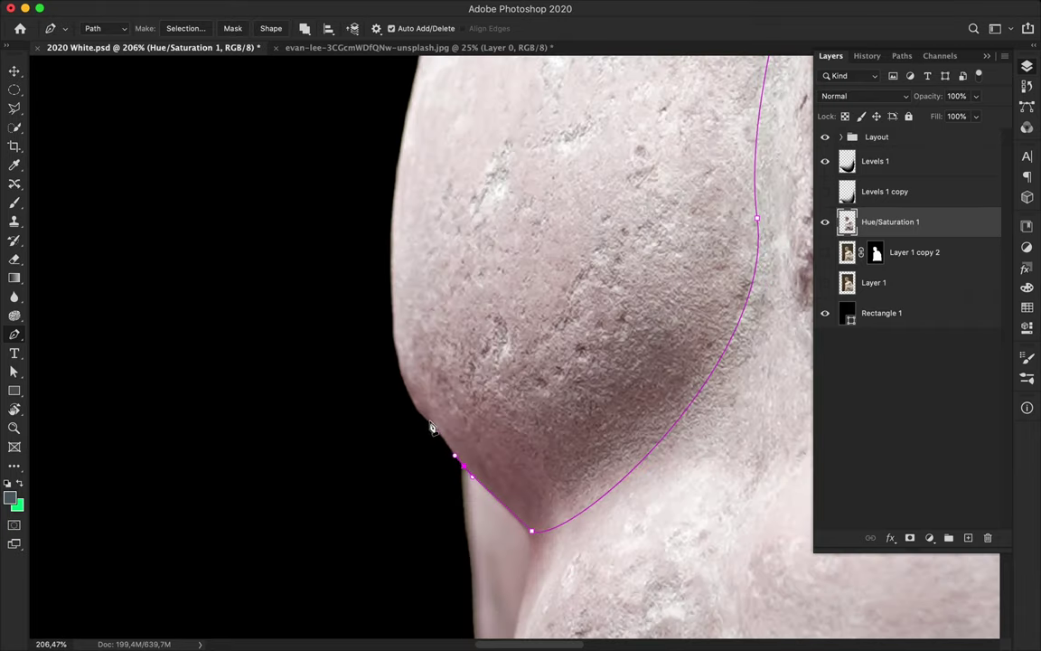
left_click_drag(396, 335, 379, 170)
scroll(391, 298, "up", 5)
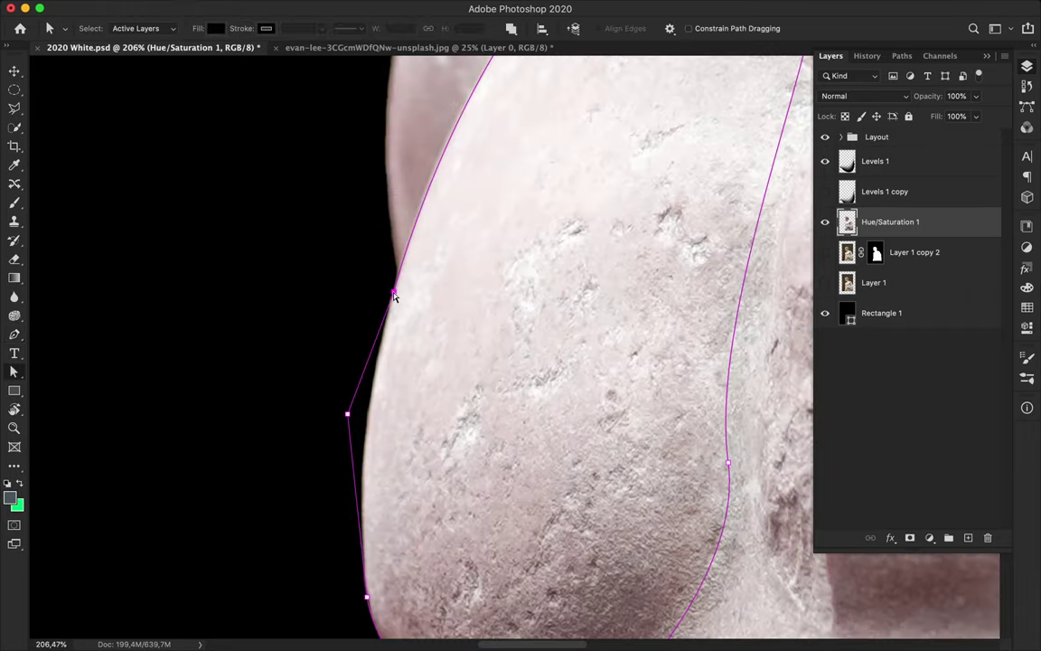
scroll(454, 186, "down", 4)
scroll(393, 443, "up", 1)
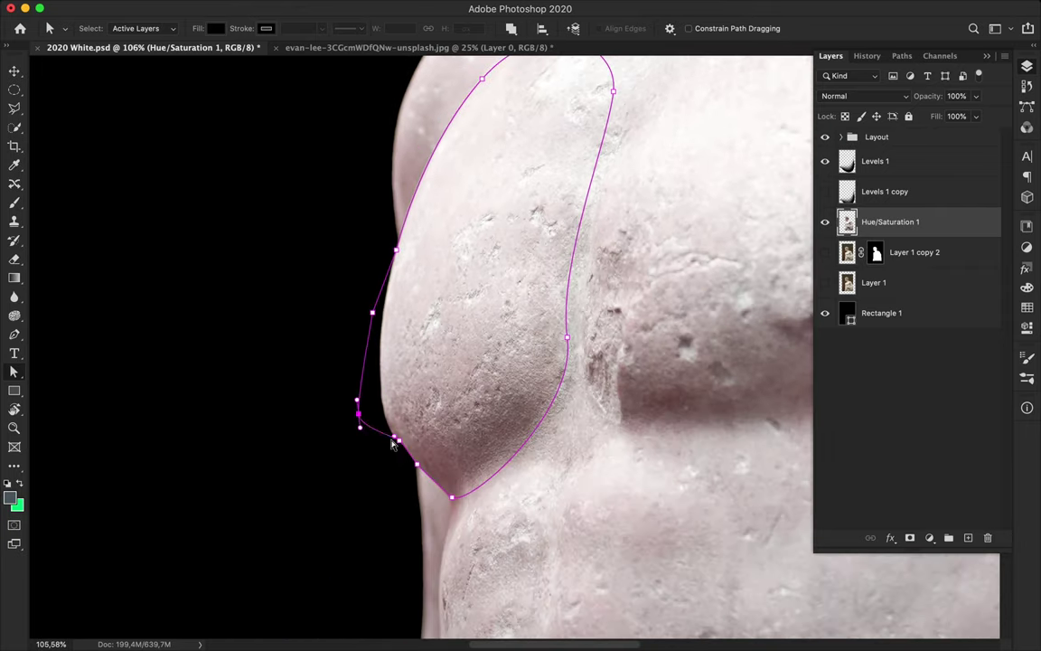
key("ctrl+Return")
key("ctrl+j")
Step: Rename the chest layer 'Breats', add an empty layer, and load the chest selection
key("v")
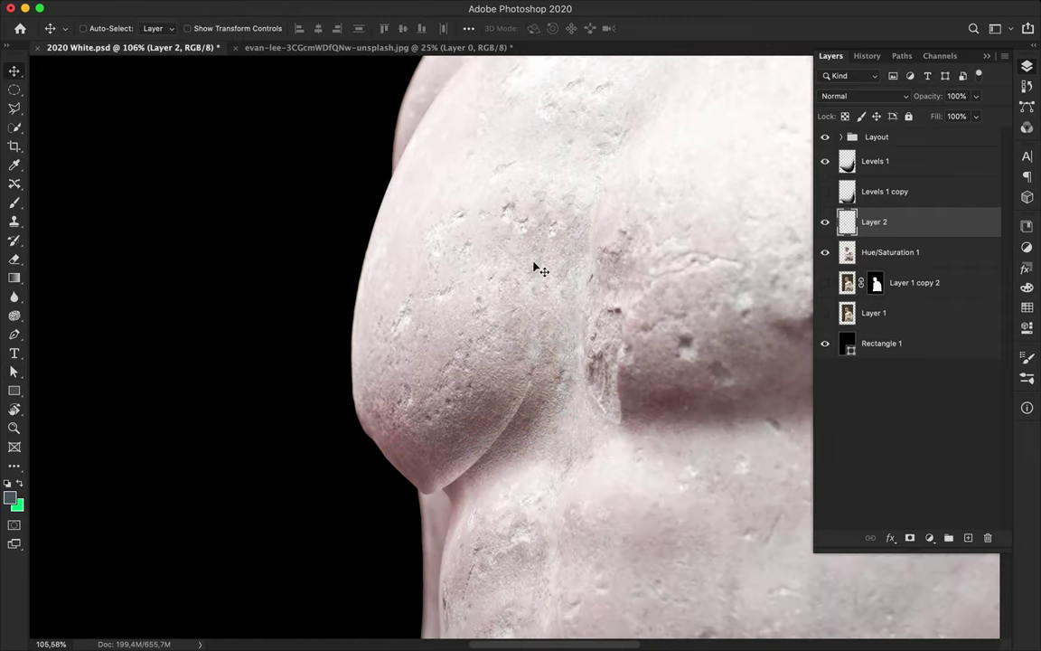
scroll(622, 138, "down", 3)
scroll(622, 138, "down", 3)
type("eats")
left_click(904, 252)
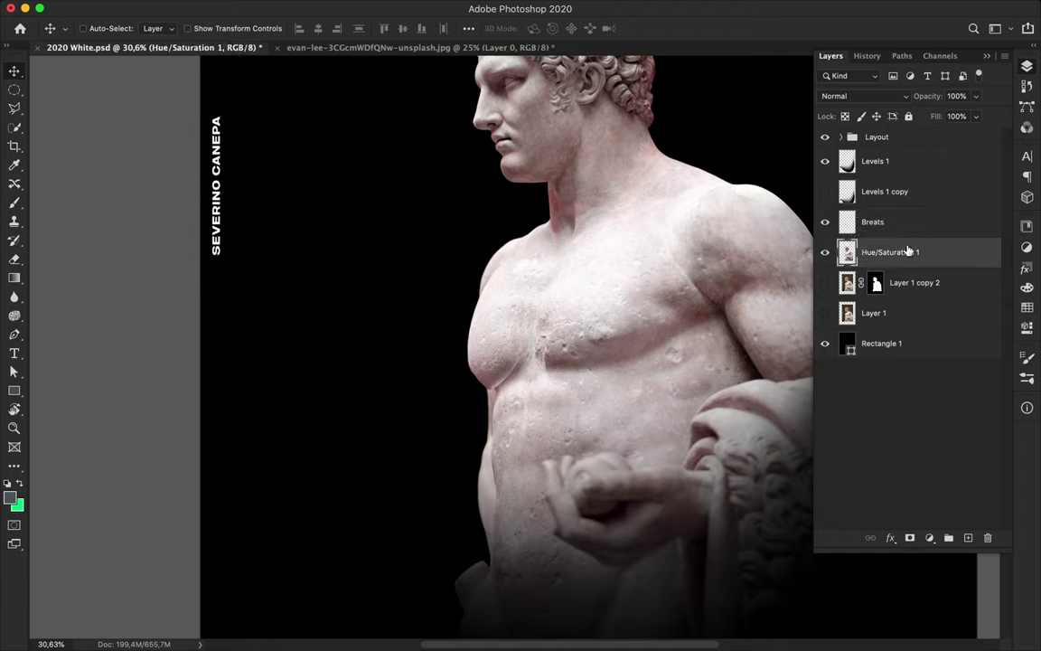
key("ctrl+shift+alt+n")
left_click(847, 222, "ctrl")
Step: Paint the chest selection black with a soft brush on the new shadow layer, then deselect
key("b")
right_click(611, 338)
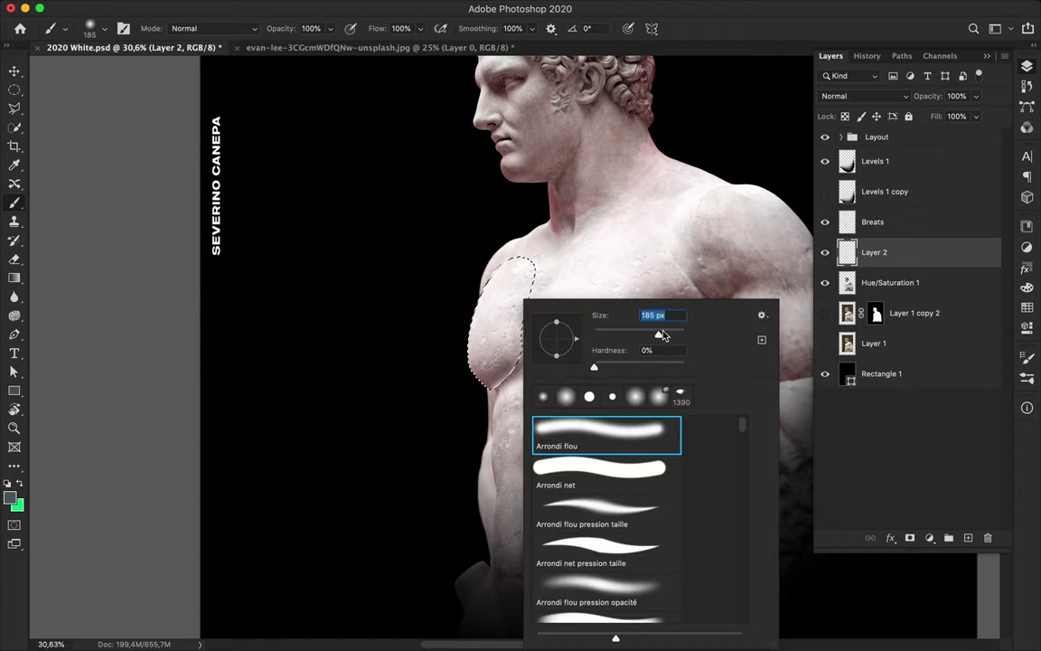
key("Return")
key("Return")
left_click(374, 328, "alt")
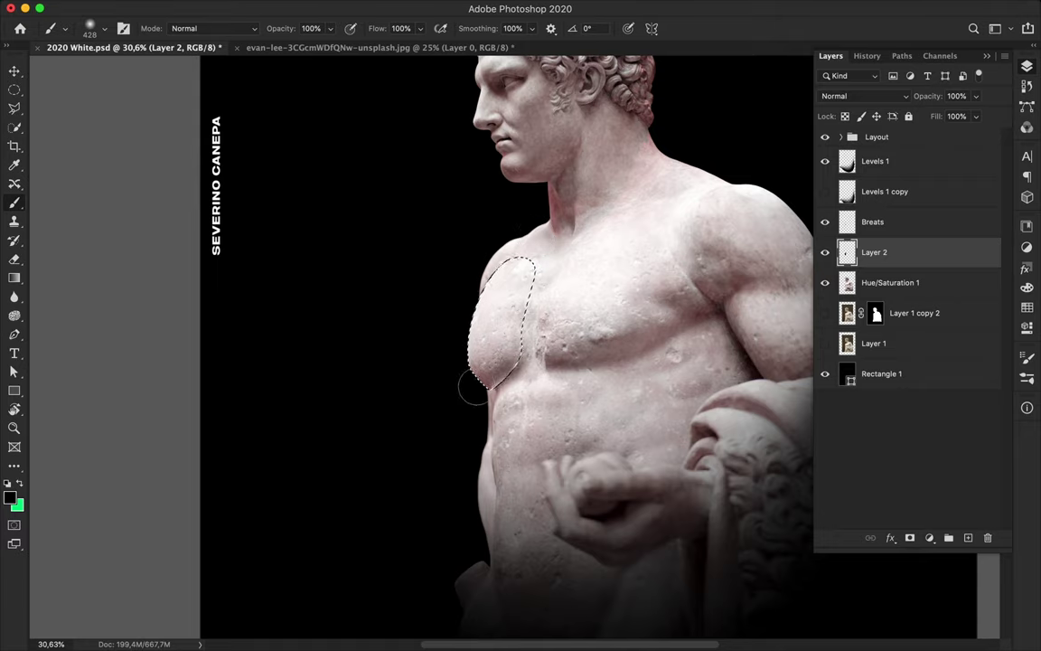
key("ctrl+d")
key("v")
Step: Gaussian-blur the shadow, set it to Multiply with reduced fill, and offset it right
left_click(437, 12)
left_click(623, 237)
left_click_drag(860, 379, 865, 385)
left_click(967, 187)
left_click(864, 96)
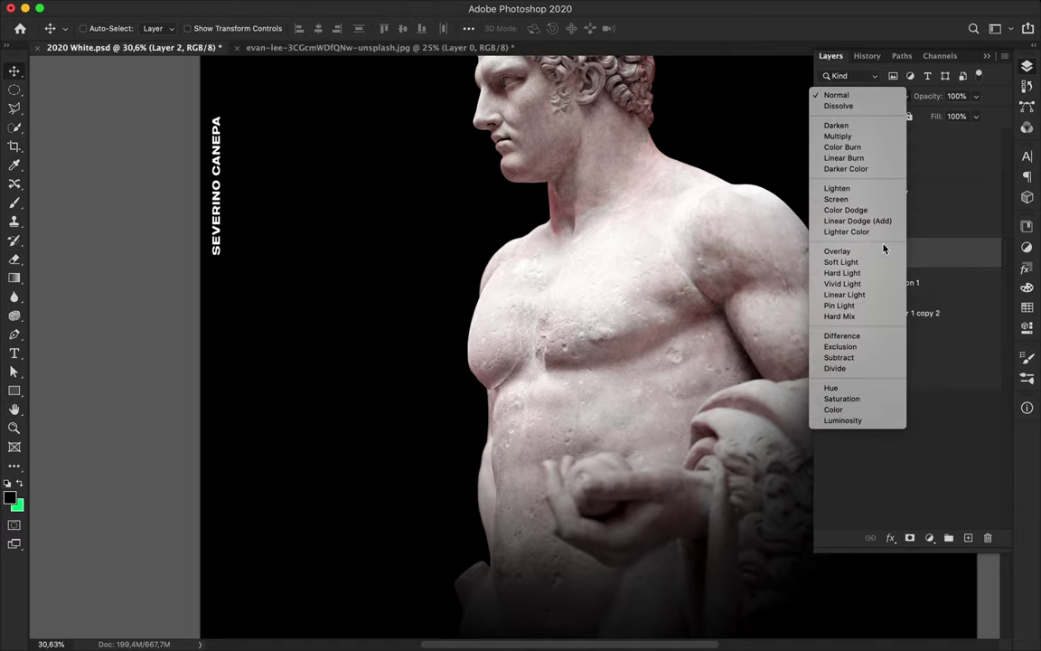
left_click(837, 136)
key("shift+5")
left_click_drag(534, 313, 540, 319)
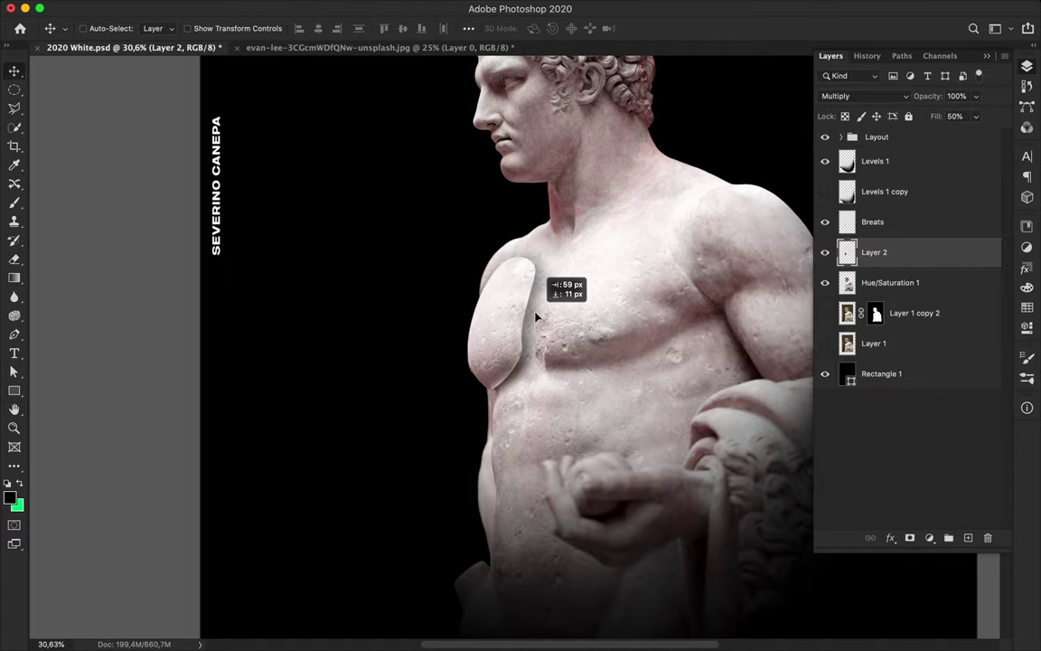
Step: Sample a colour, move the shadow above Breats, and repaint the chest shape black
scroll(542, 379, "down", 1)
scroll(543, 380, "right", 1)
key("i")
left_click(597, 466)
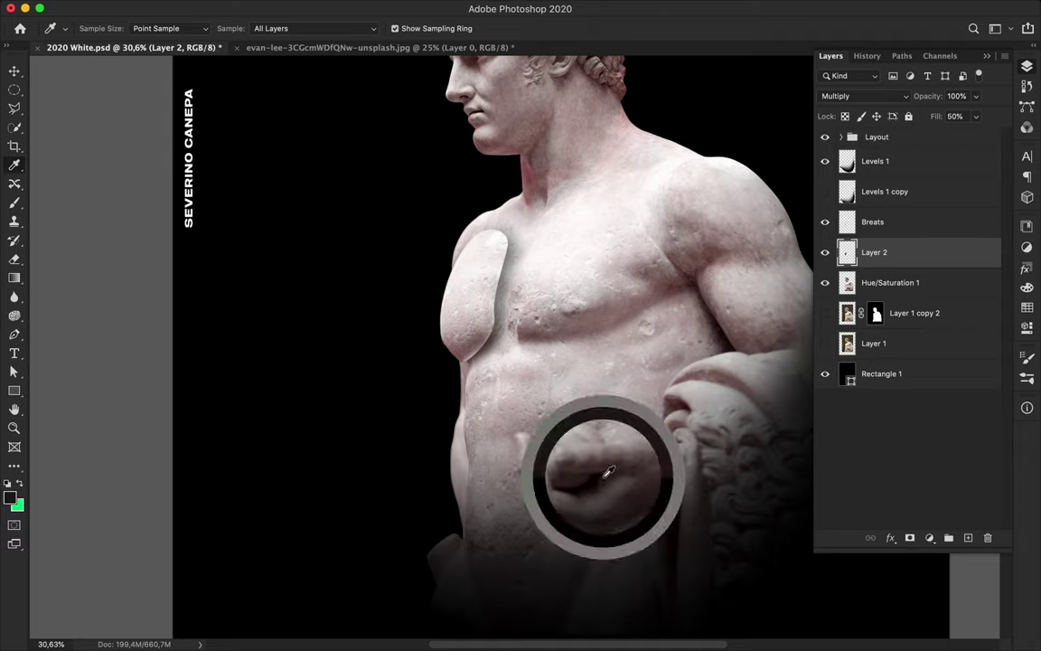
key("v")
left_click_drag(874, 252, 895, 226)
key("b")
left_click_drag(474, 244, 488, 351)
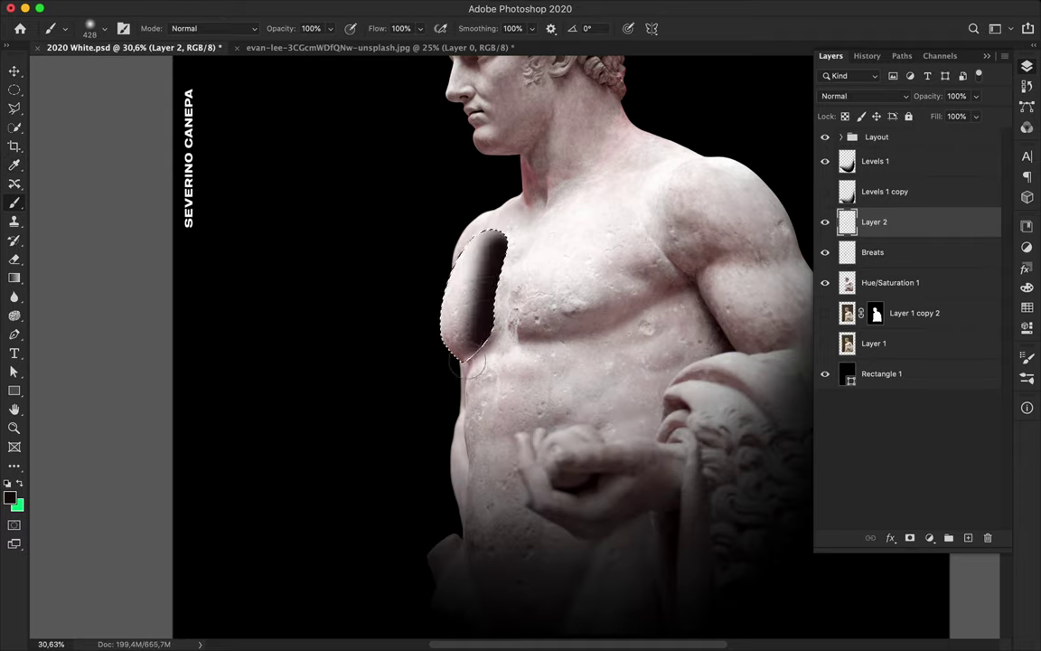
Step: Move the shadow back below Breats and fine-tune its offset from the chest plate
key("m")
left_click_drag(874, 221, 890, 262)
key("v")
left_click_drag(430, 301, 523, 303)
key("ctrl+0")
scroll(495, 290, "up", 3)
Step: Set the shadow layer to Multiply with 60% fill
left_click(873, 221, "shift")
left_click(874, 252)
left_click(863, 96)
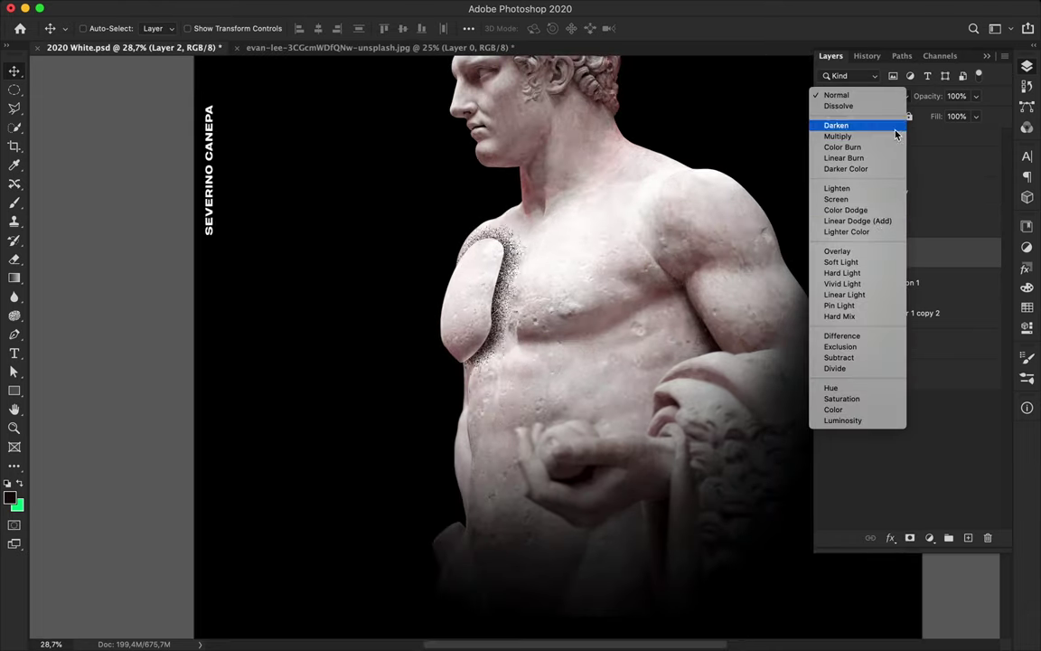
left_click(850, 135)
type("60")
key("ctrl+0")
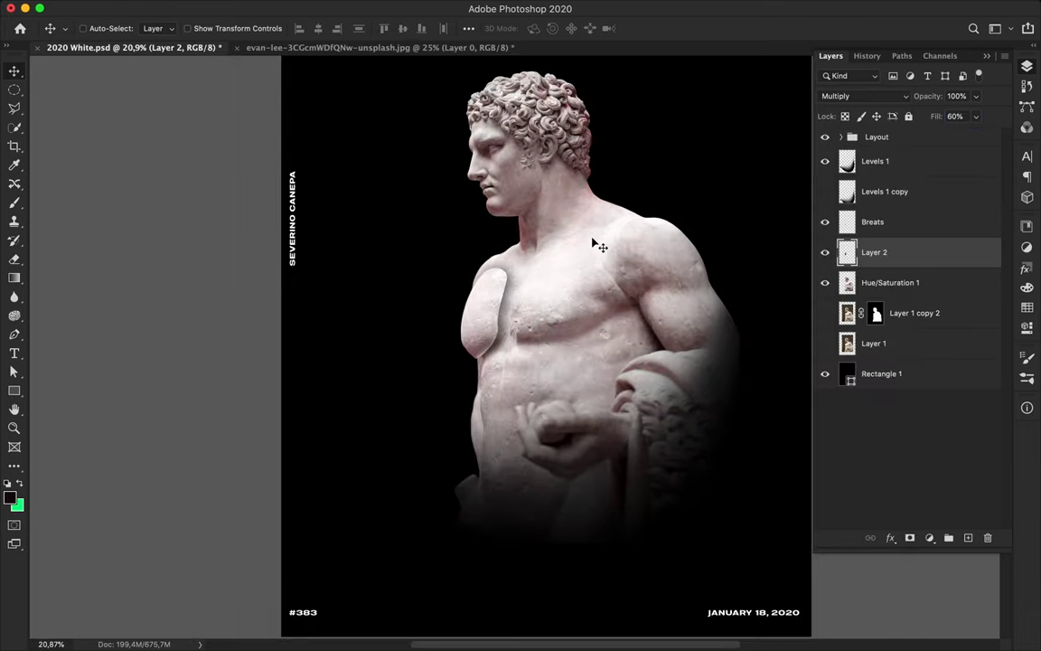
scroll(627, 280, "up", 2)
scroll(627, 279, "up", 2)
scroll(633, 283, "up", 2)
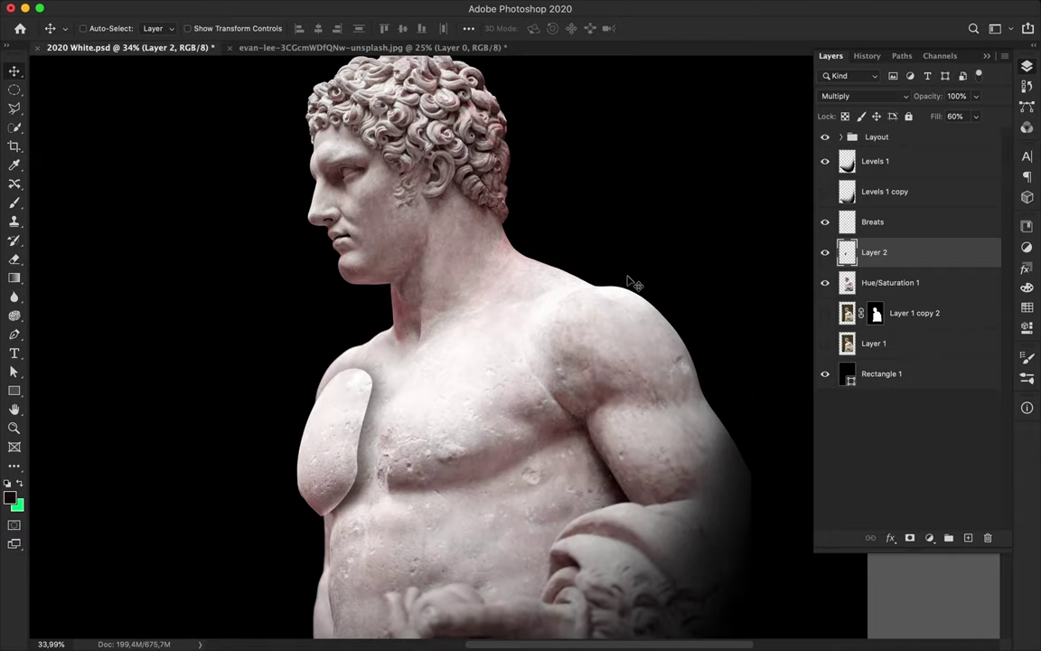
key("p")
scroll(324, 151, "up", 2)
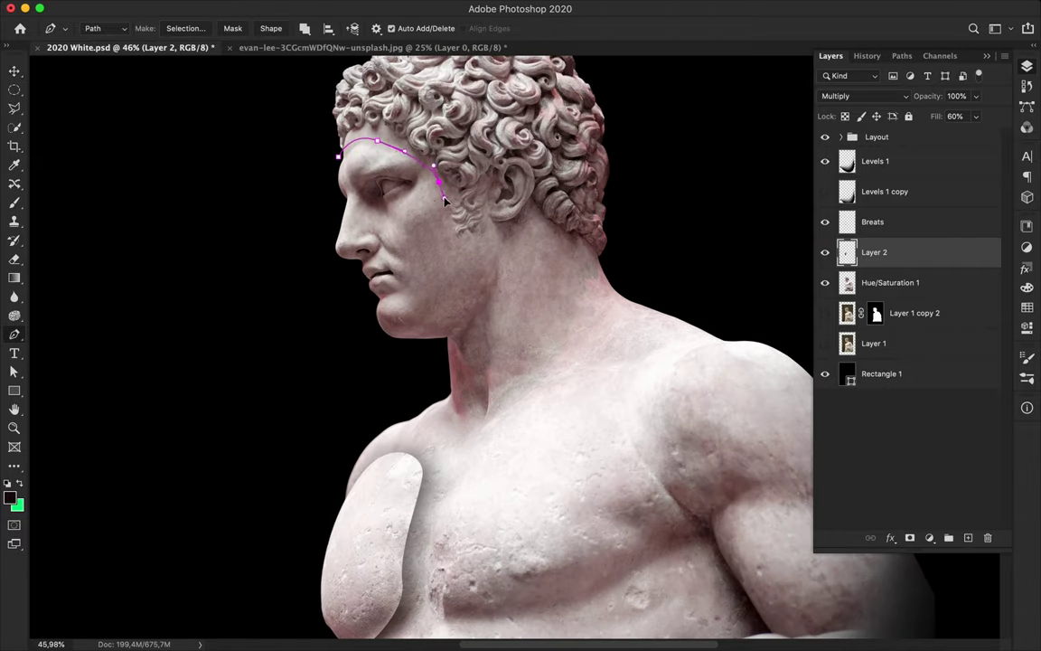
Step: Close the Pen outline around the face and convert it to a selection
left_click(340, 161)
scroll(340, 163, "up", 1)
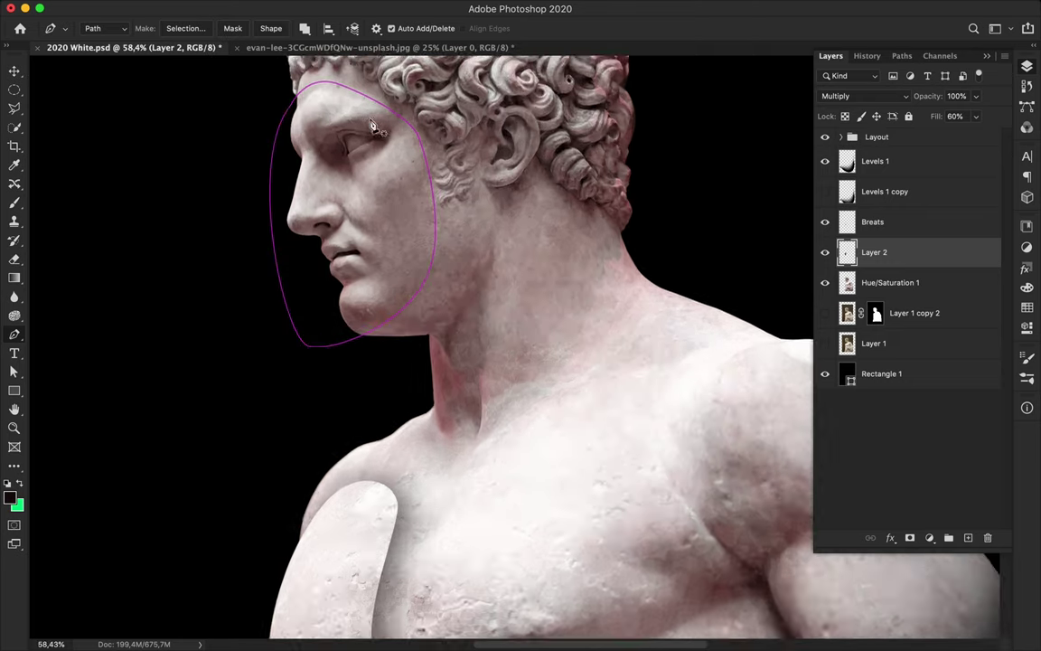
key("a")
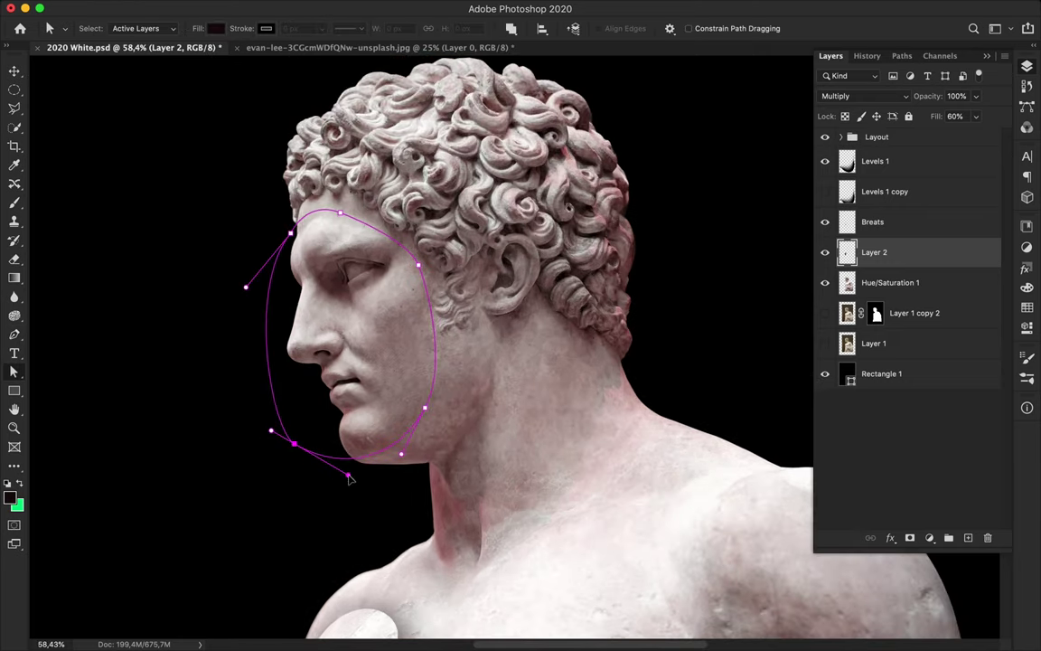
key("p")
left_click(144, 28)
Step: Copy the face onto its own layer, Layer 3, and shift it left
left_click(561, 253)
left_click(913, 282)
key("v")
key("ctrl+shift+c")
key("ctrl+v")
left_click_drag(397, 339, 321, 339)
key("a")
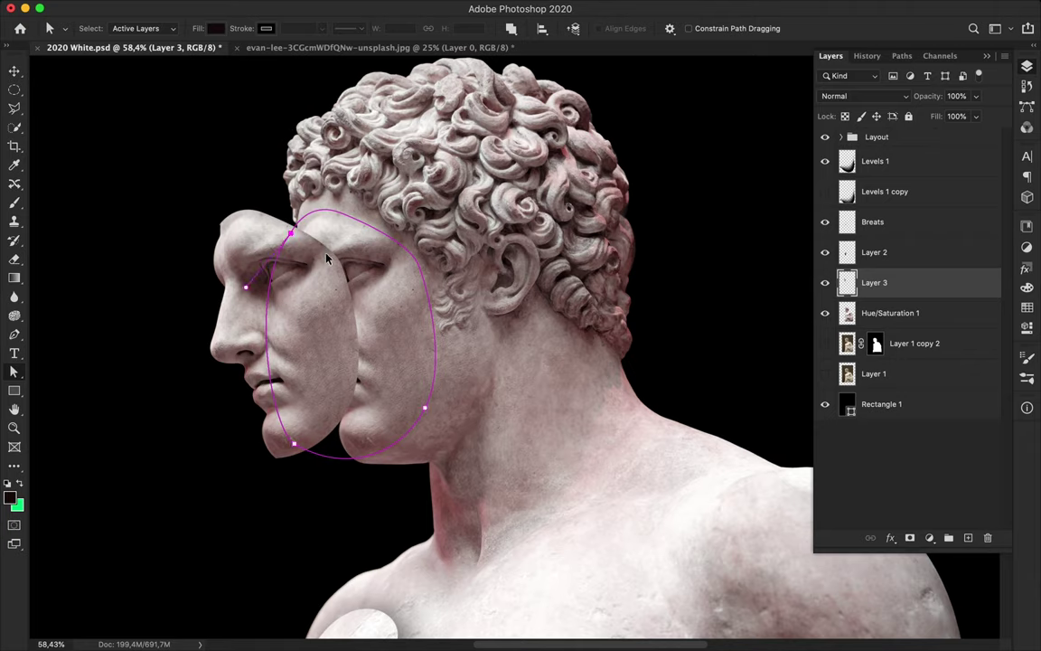
key("ctrl+z")
key("ctrl+z")
key("ctrl+z")
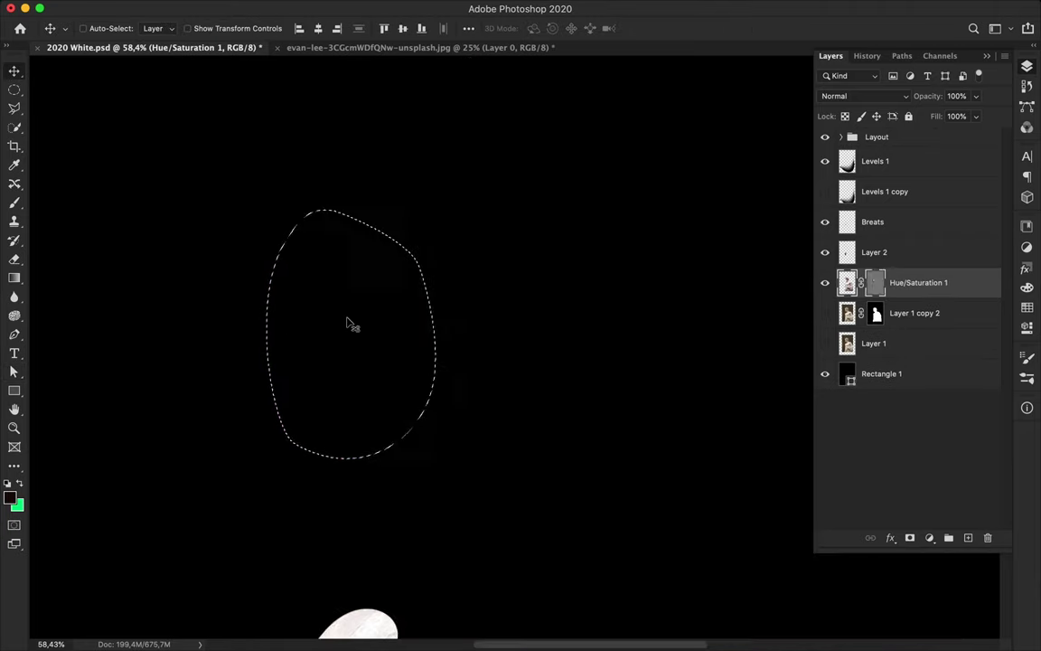
Step: Mask the face area out of the original statue to leave a black hole
key("m")
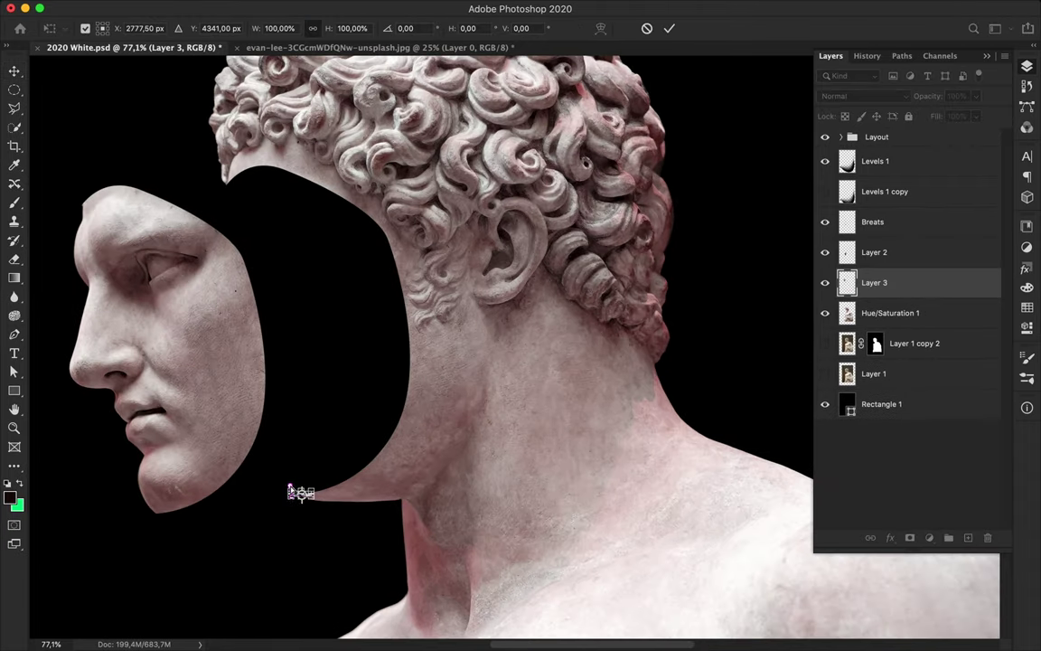
scroll(294, 497, "up", 3)
scroll(154, 574, "up", 3)
scroll(233, 530, "left", 3)
Step: Pen-trace the inner edge of the face-shaped hole down along the neck
mouse_move(289, 242)
left_mouse_down()
mouse_move(252, 109)
mouse_move(313, 171)
left_mouse_up()
scroll(235, 104, "up", 5)
scroll(235, 104, "left", 5)
key("a")
key("p")
scroll(263, 151, "up", 3)
scroll(542, 361, "down", 10)
left_click(587, 522)
left_click(469, 603)
Step: Load the hole outline as a selection, add Layer 4, and set a 412 px Clone Stamp
key("super+0")
right_click(465, 425)
key("Return")
key("super+shift+alt+n")
key("s")
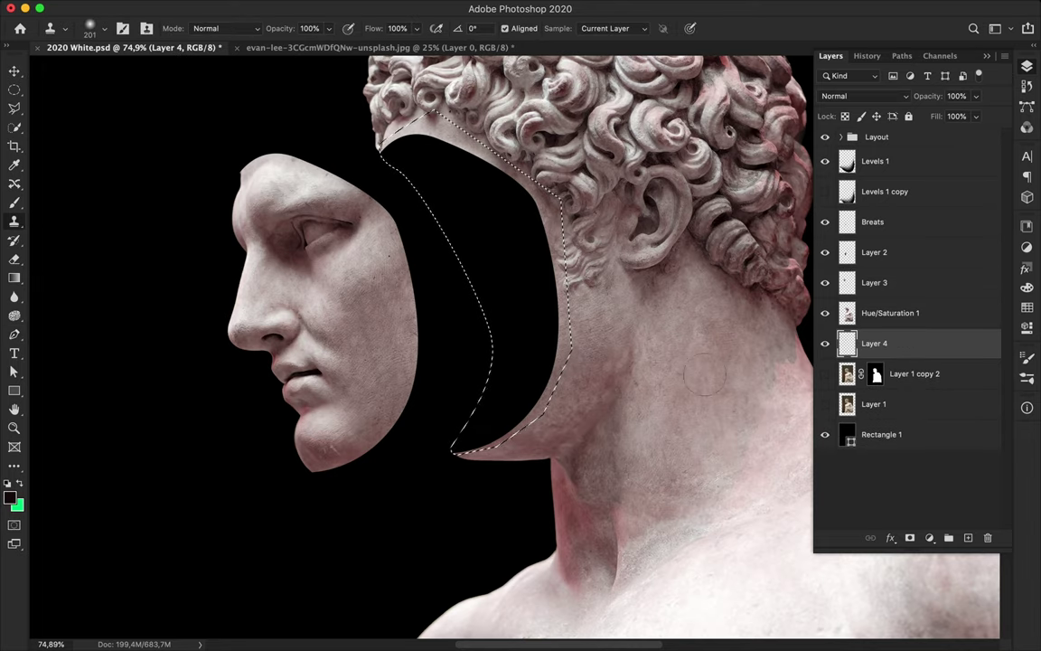
scroll(705, 376, "down", 3)
right_click(658, 299)
key("Return")
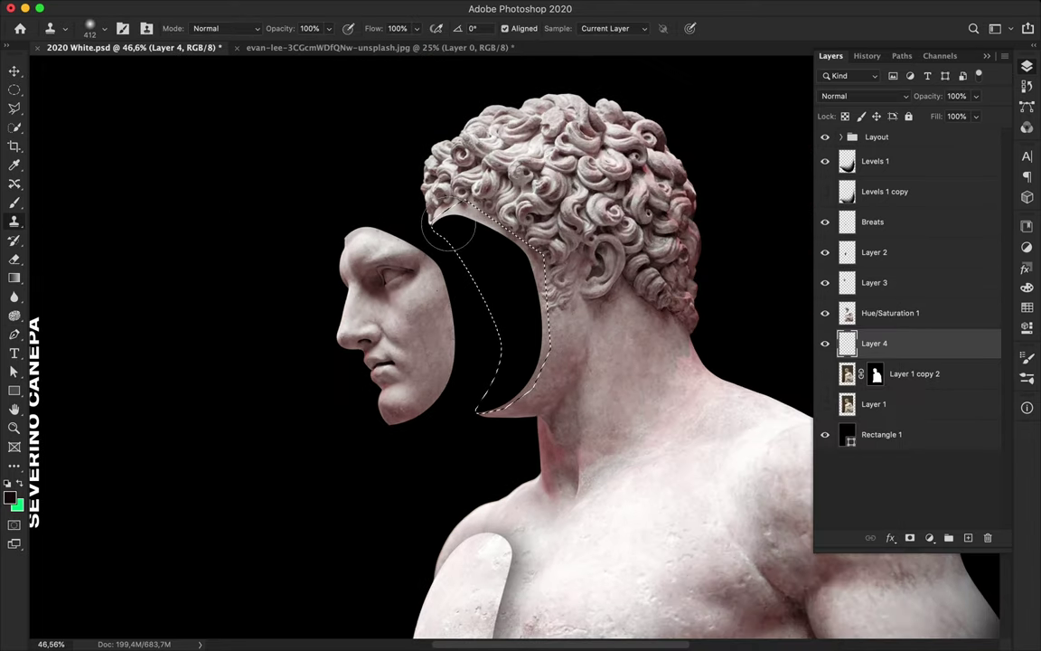
Step: Clone stone texture into the hole with sampling set to All Layers
left_click(614, 28)
left_click(551, 50)
mouse_move(515, 299)
left_mouse_down()
mouse_move(538, 333)
mouse_move(483, 233)
mouse_move(497, 378)
mouse_move(479, 271)
left_mouse_up()
scroll(442, 442, "down", 5)
scroll(538, 441, "down", 2)
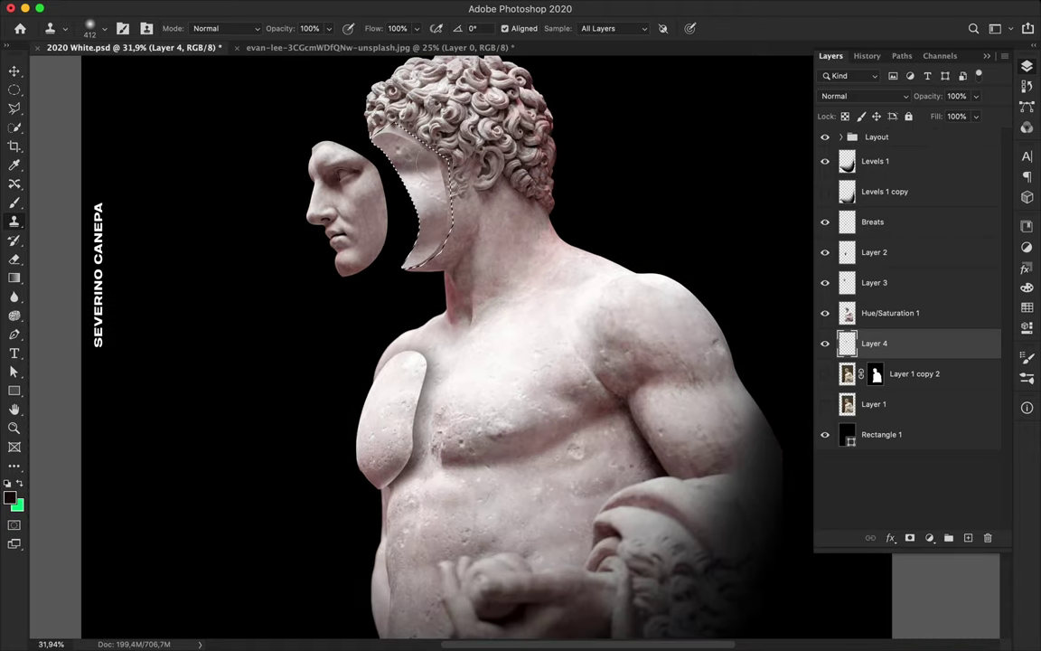
scroll(697, 235, "down", 3)
scroll(692, 271, "up", 1)
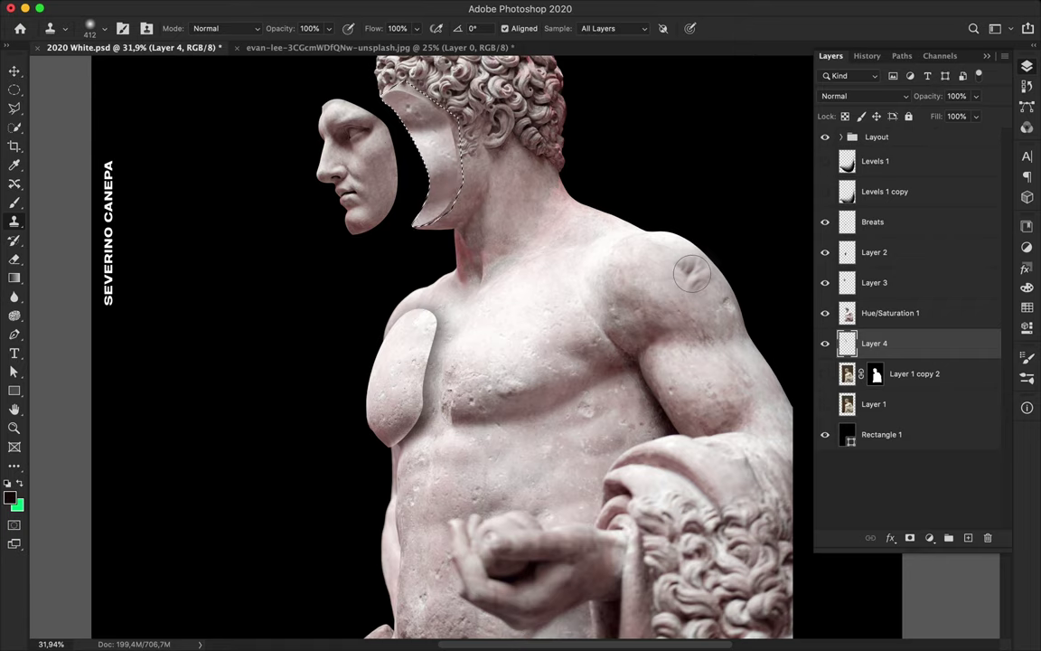
scroll(692, 274, "up", 4)
Step: Switch the Clone Stamp sample source to Current Layer and back to All Layers
left_click(646, 28)
left_click(604, 38)
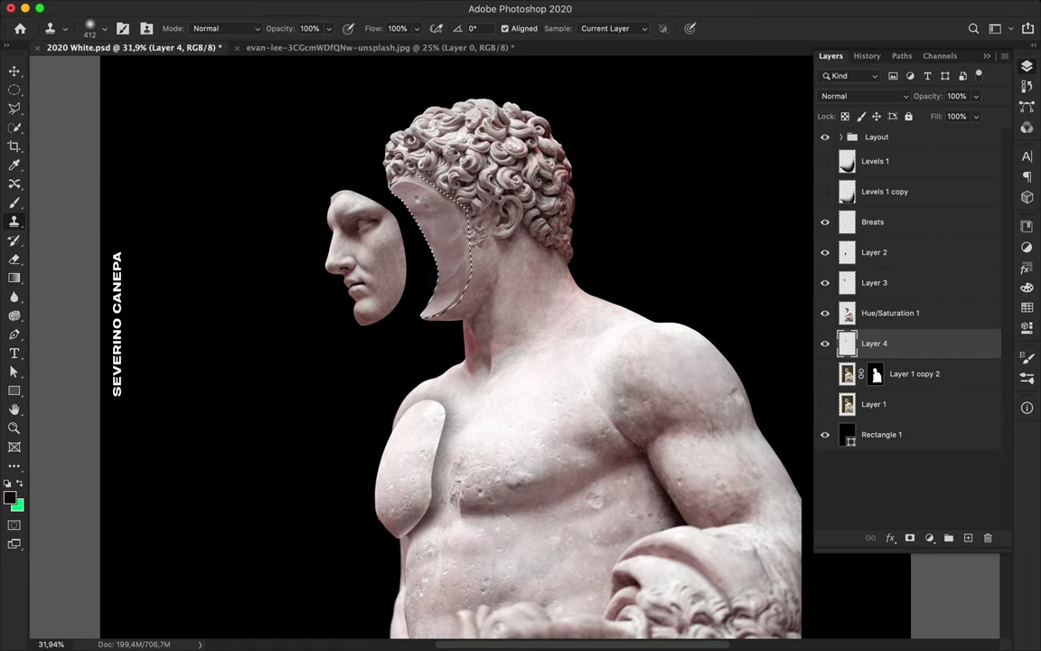
scroll(466, 334, "up", 3)
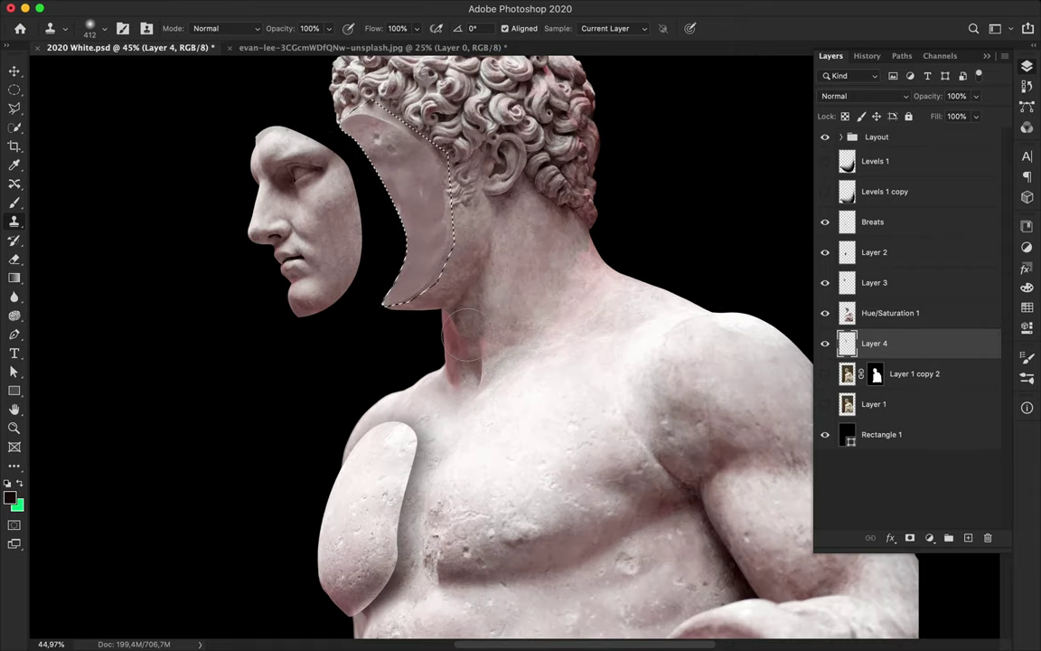
left_click(605, 28)
left_click(552, 57)
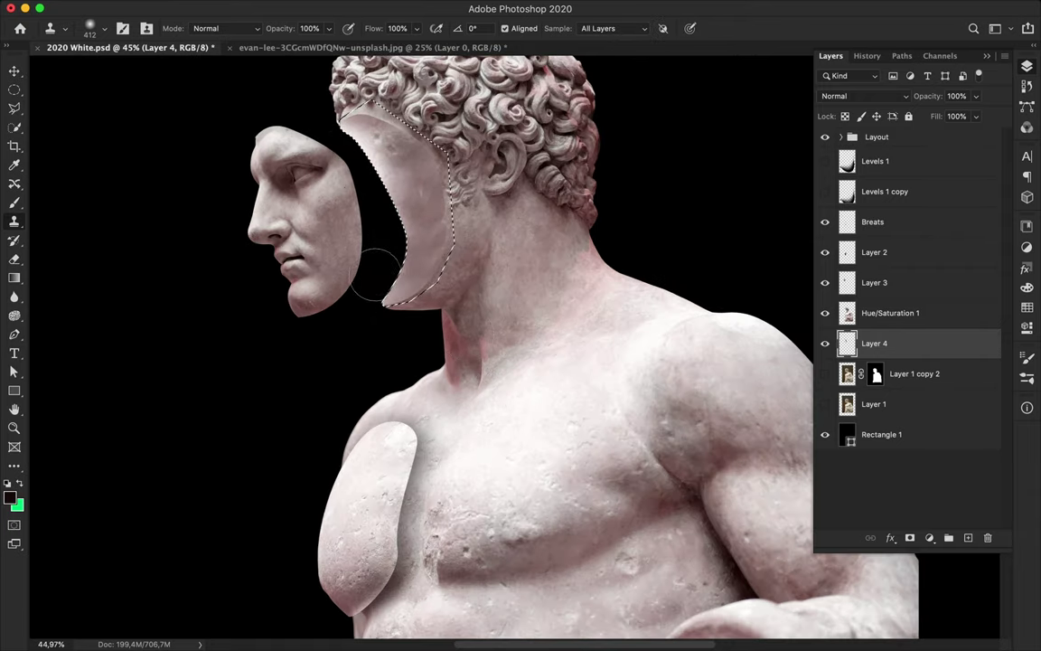
Step: Add Layer 5 for a gradient, set its blend mode to Overlay, and deselect
key("g")
key("ctrl+shift+alt+n")
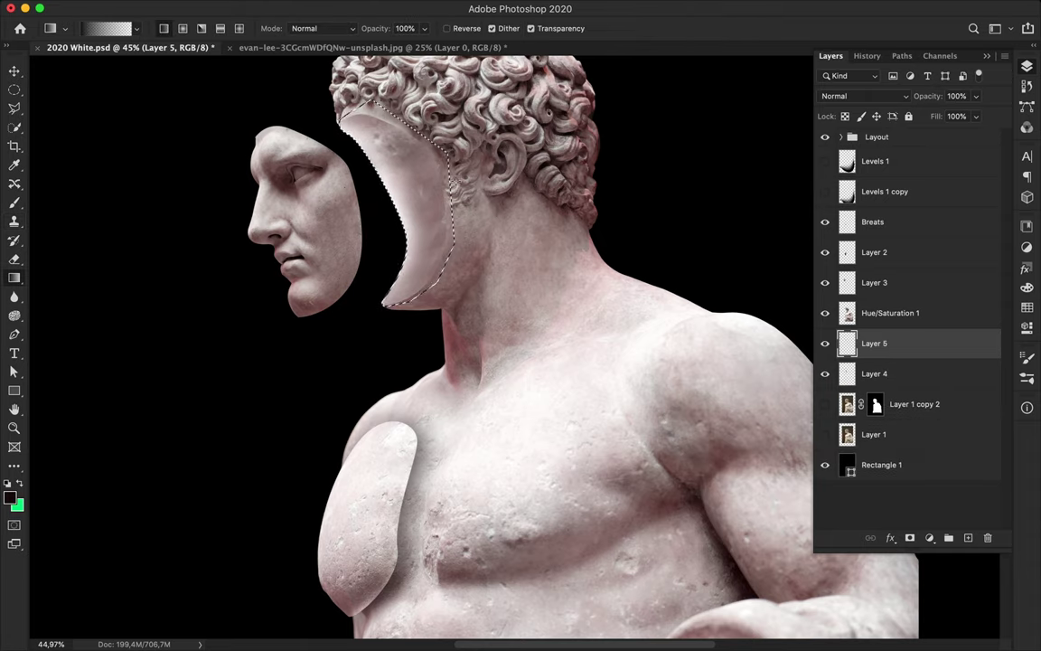
left_click(865, 96)
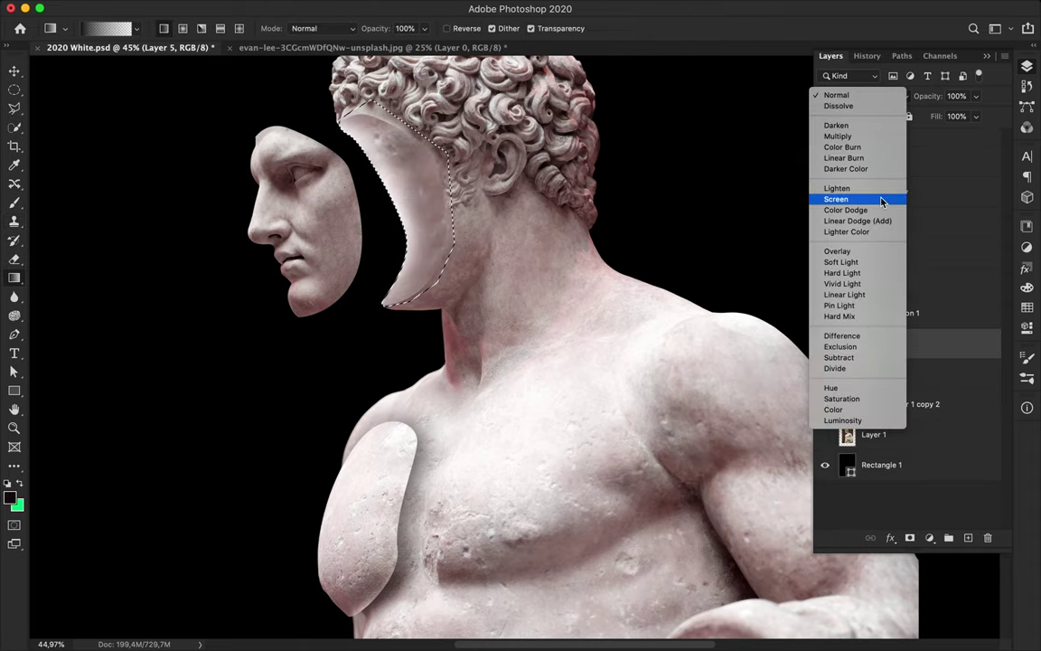
left_click(855, 245)
key("ctrl+d")
Step: Warp Layer 5's head shell so its lower edge bends inward toward the chin
key("v")
key("ctrl+t")
right_click(445, 193)
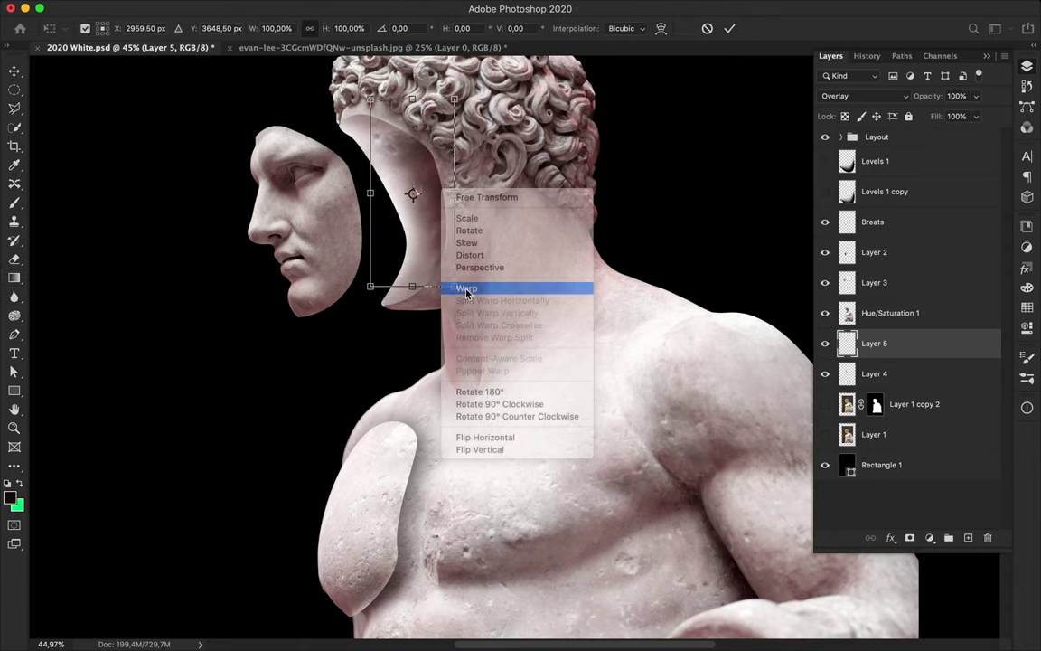
left_click(462, 288)
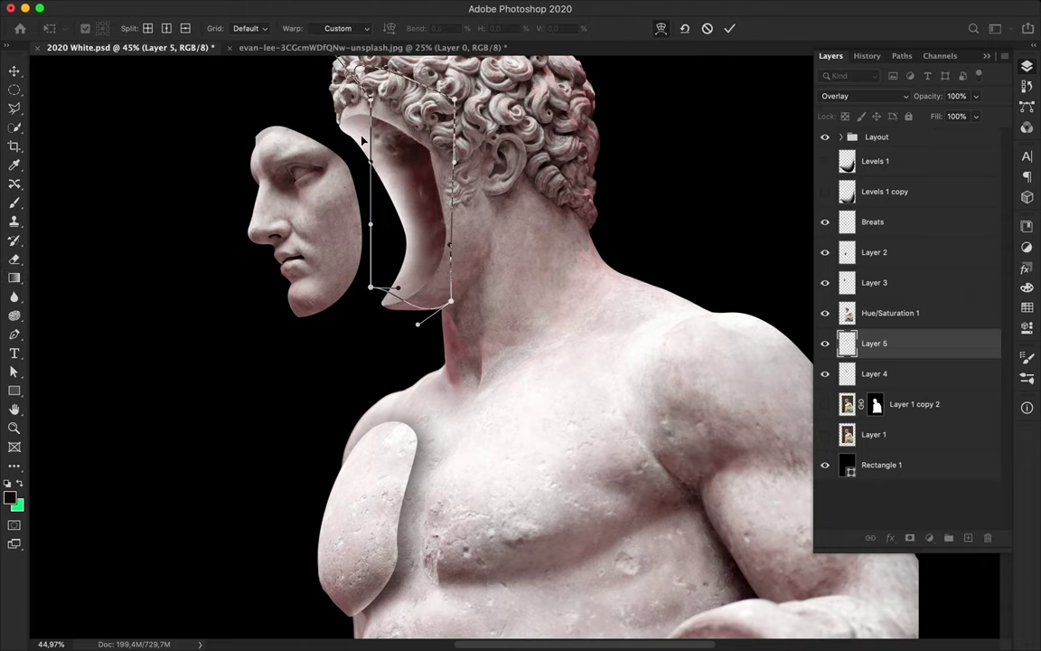
left_click_drag(398, 262, 412, 303)
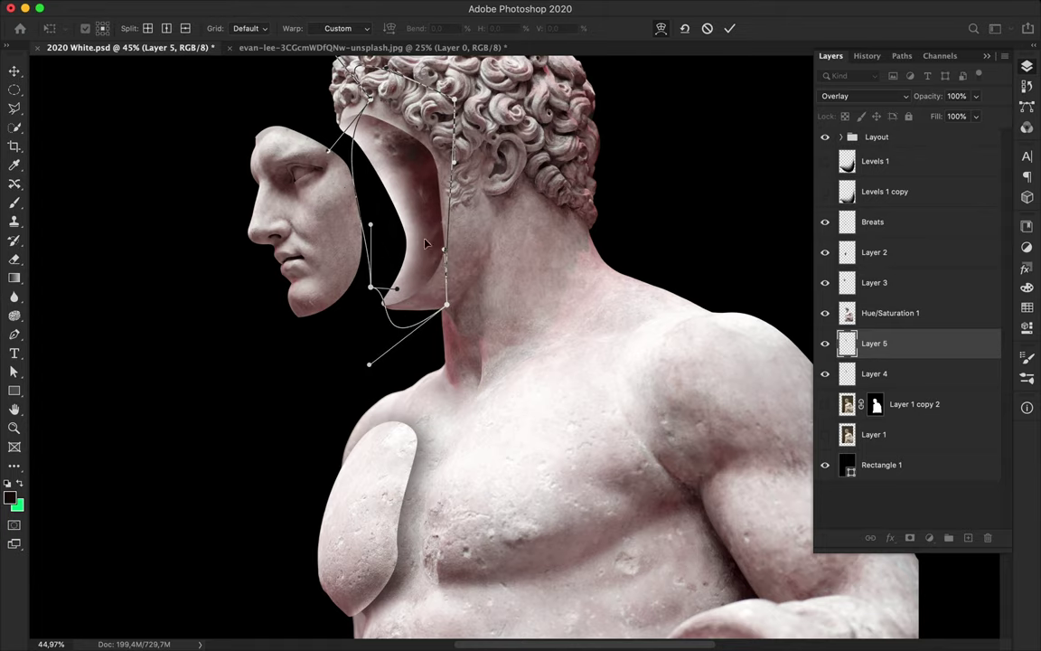
scroll(502, 341, "down", 3)
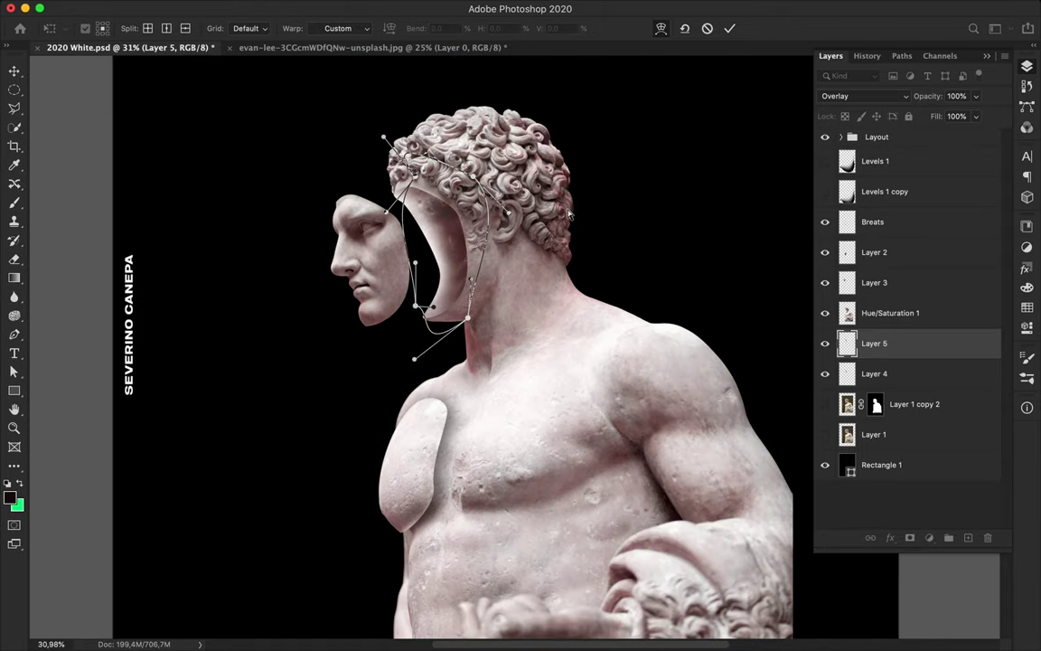
key("Return")
Step: Shift the head shell and the face mask slightly to the left
left_click_drag(409, 273, 380, 282)
left_click(388, 276, "super")
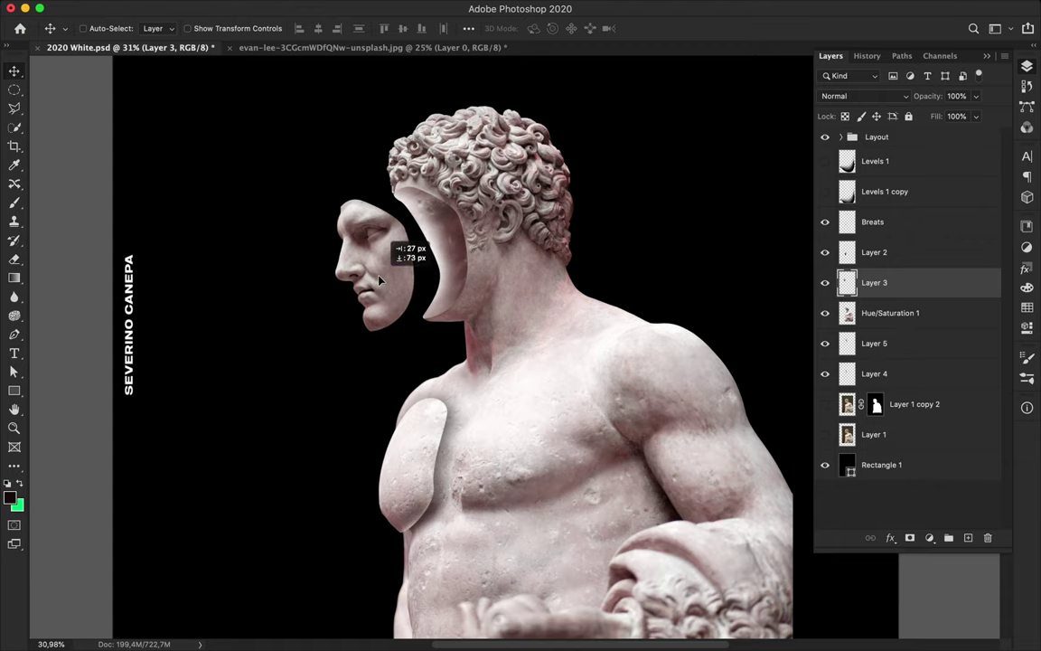
scroll(586, 314, "up", 2)
key("alt+bracketleft")
key("p")
left_click(595, 267)
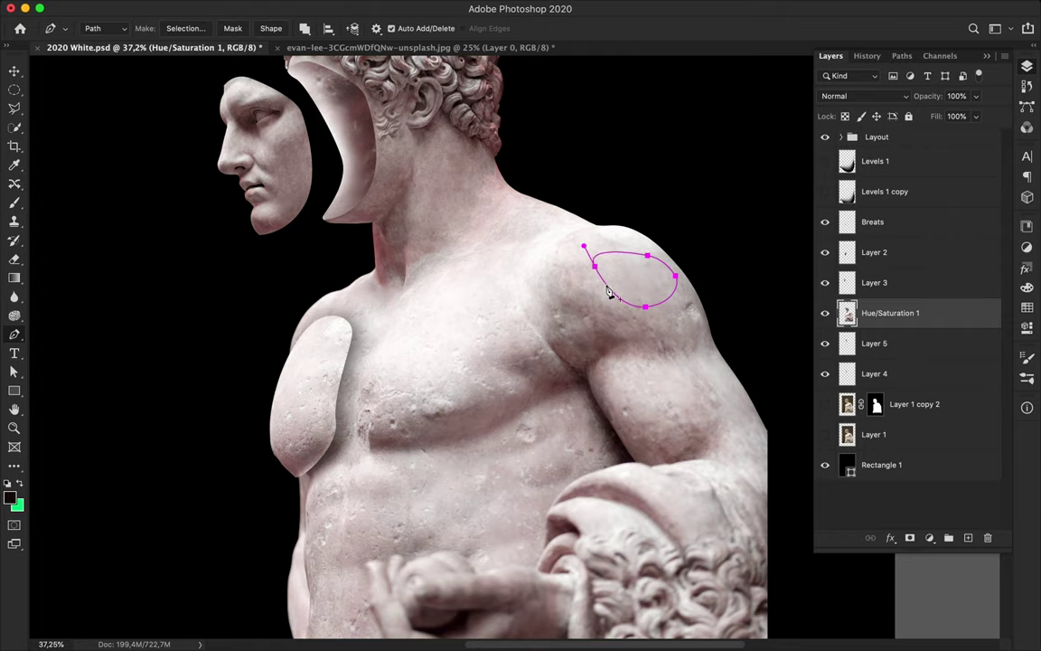
Step: Close the oval Pen path on the shoulder, make it a selection, and add Layers 6 and 7
left_click(644, 256, "super")
left_click(155, 28)
key("Return")
key("super+j")
key("v")
left_click(847, 313, "super")
left_click(968, 538, "super")
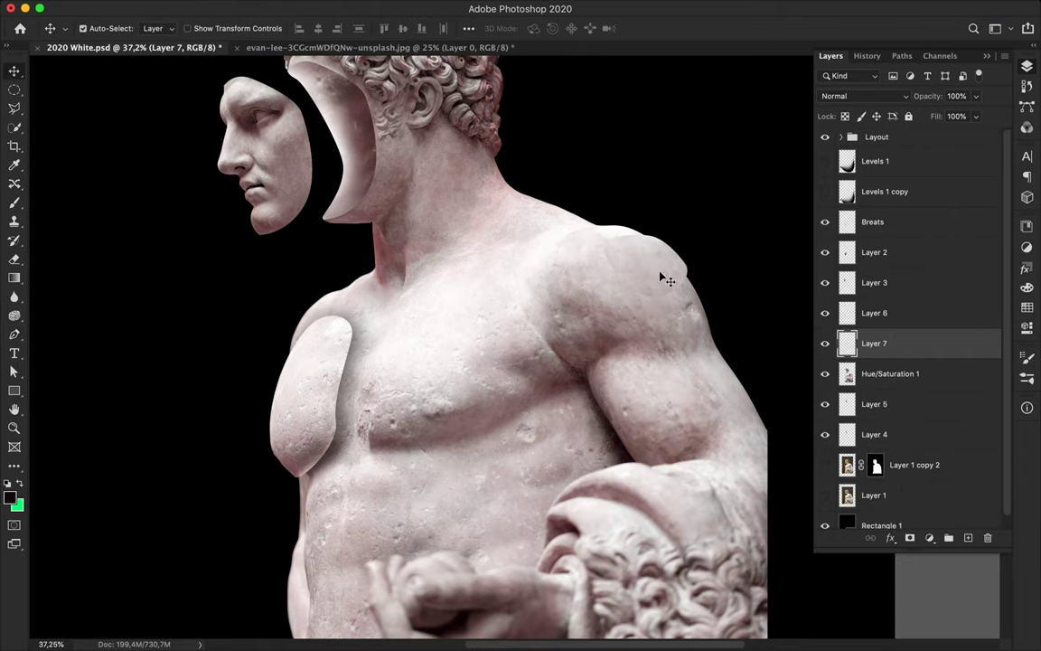
Step: Fill the shoulder selection with grey, try Screen, then set Overlay and reposition the patch
key("b")
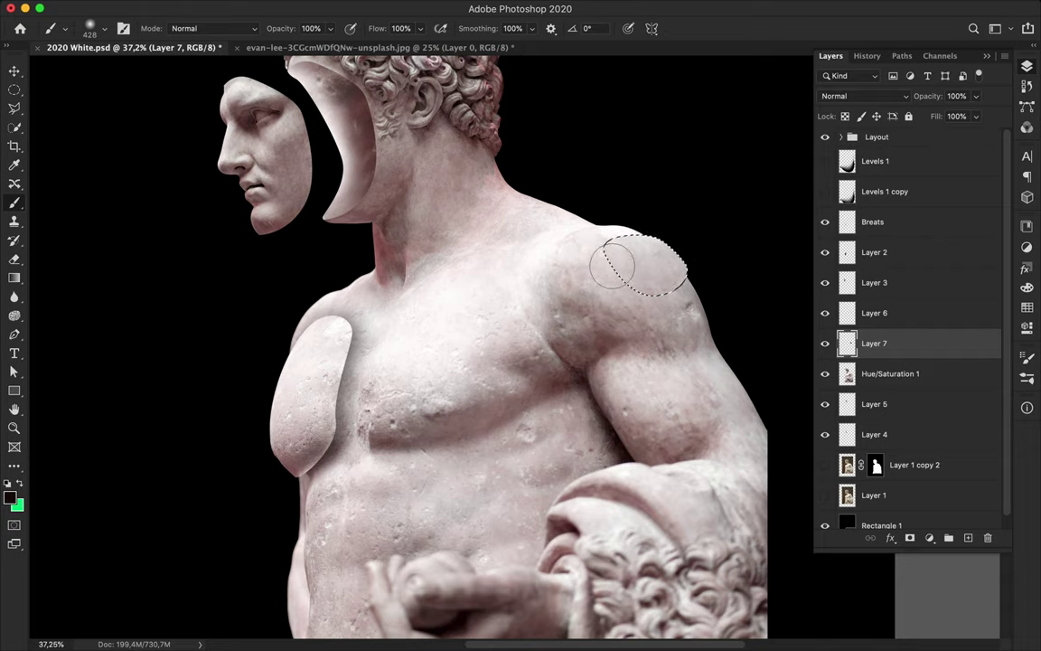
key("v")
left_click(859, 96)
left_click(859, 199)
left_click_drag(653, 269, 349, 452)
left_click(859, 95)
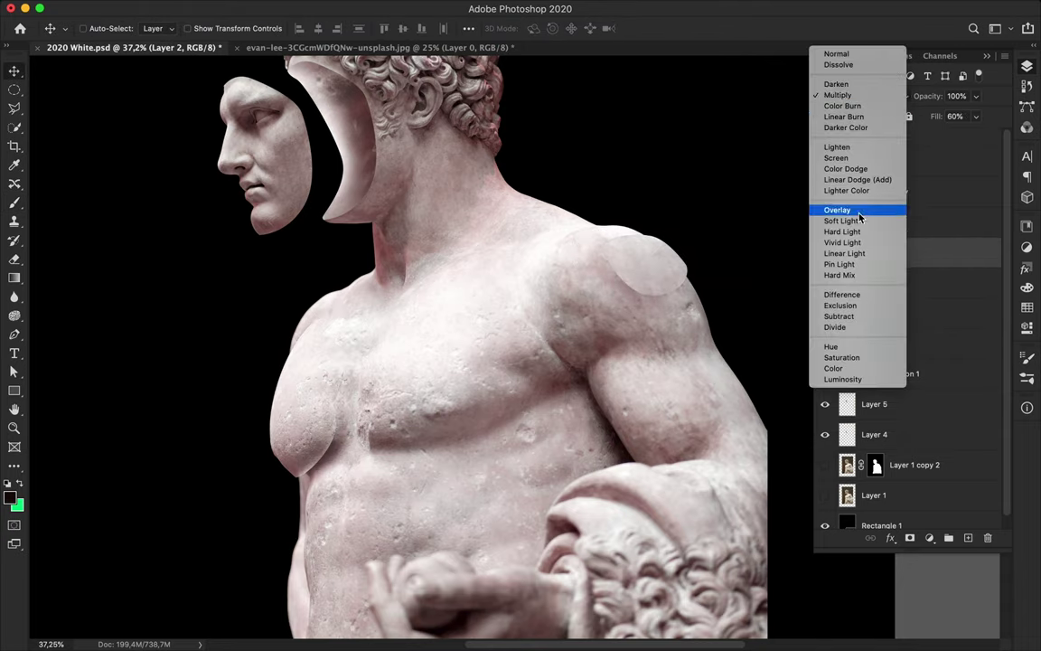
left_click(859, 209)
left_click_drag(343, 389, 349, 432)
Step: Set Layer 2 to Linear Light, keep Layer 7 in Overlay, and move the shoulder plate into place
left_click(859, 96)
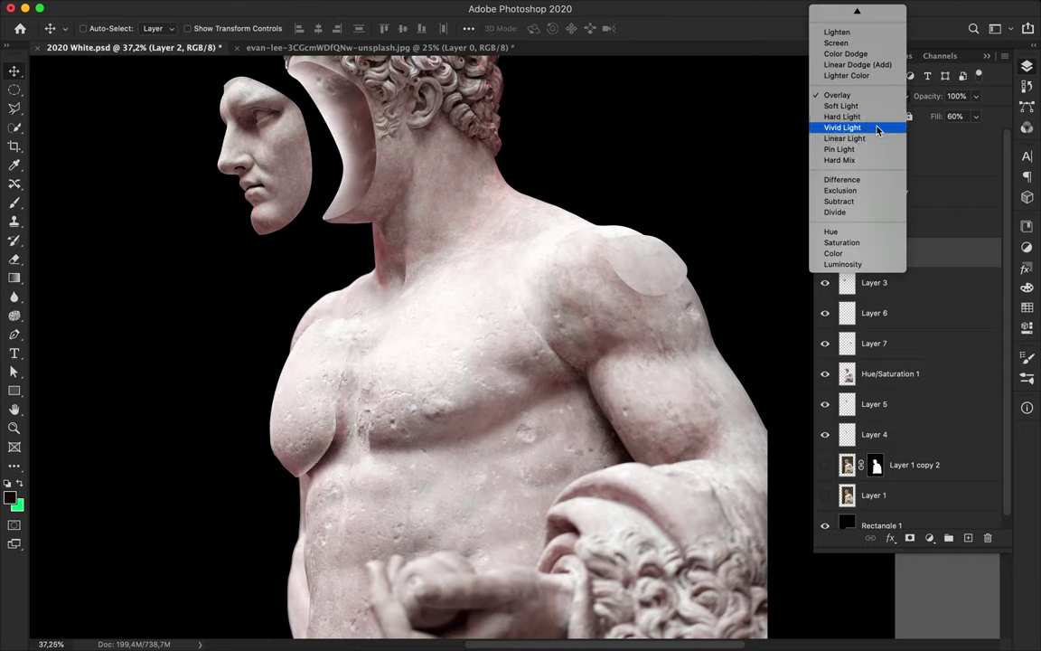
left_click(844, 139)
left_click(874, 344)
left_click(859, 96)
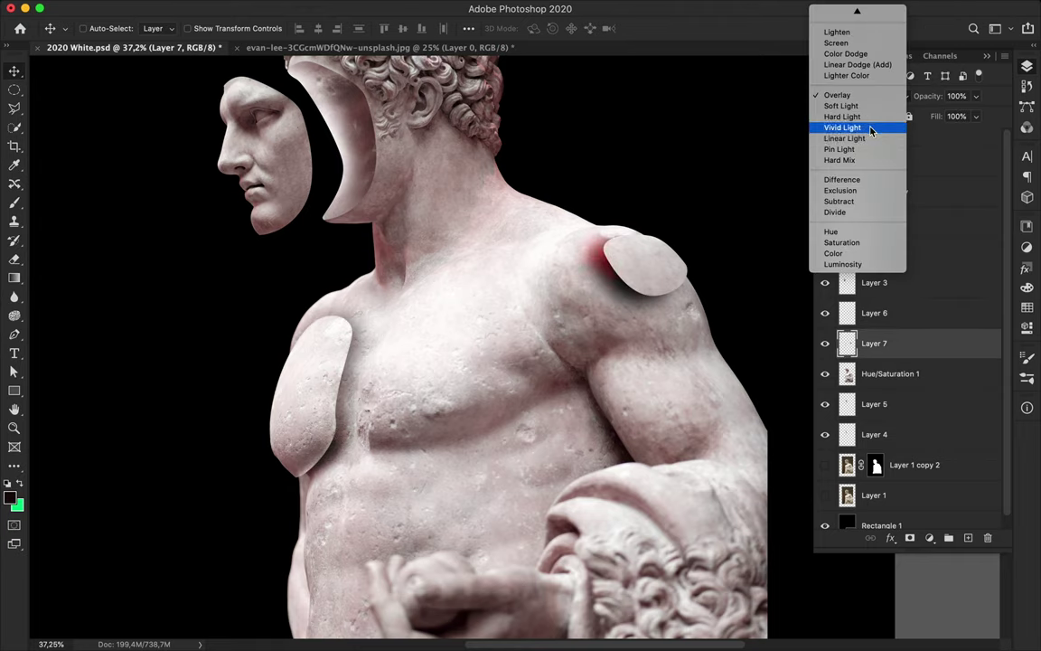
left_click(911, 284)
left_click(859, 95)
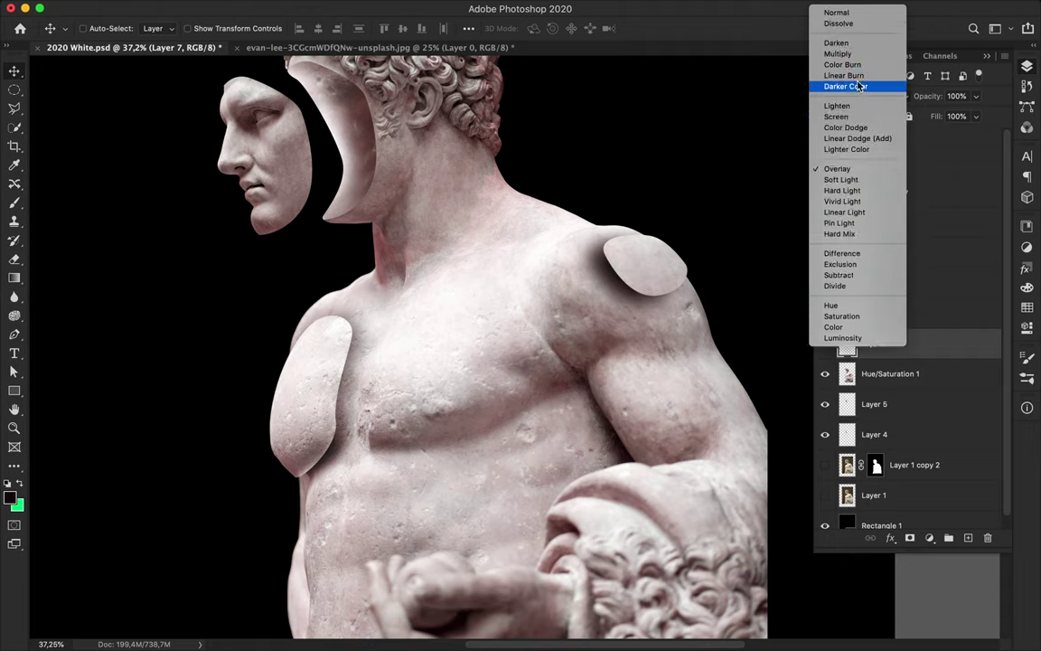
left_click(649, 287)
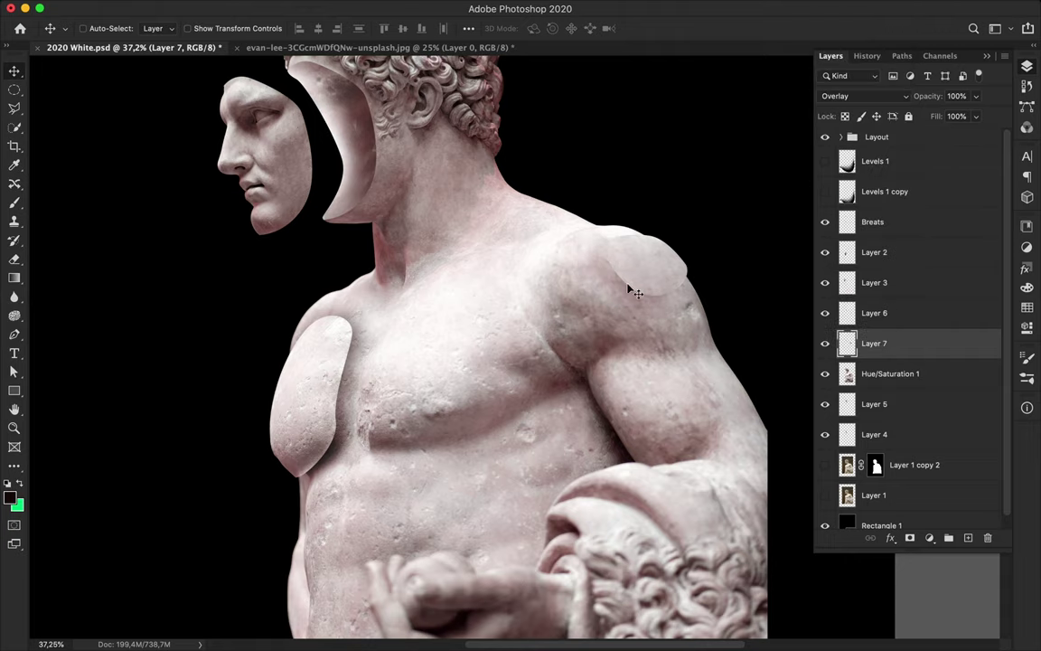
left_click_drag(691, 279, 663, 274)
key("super+0")
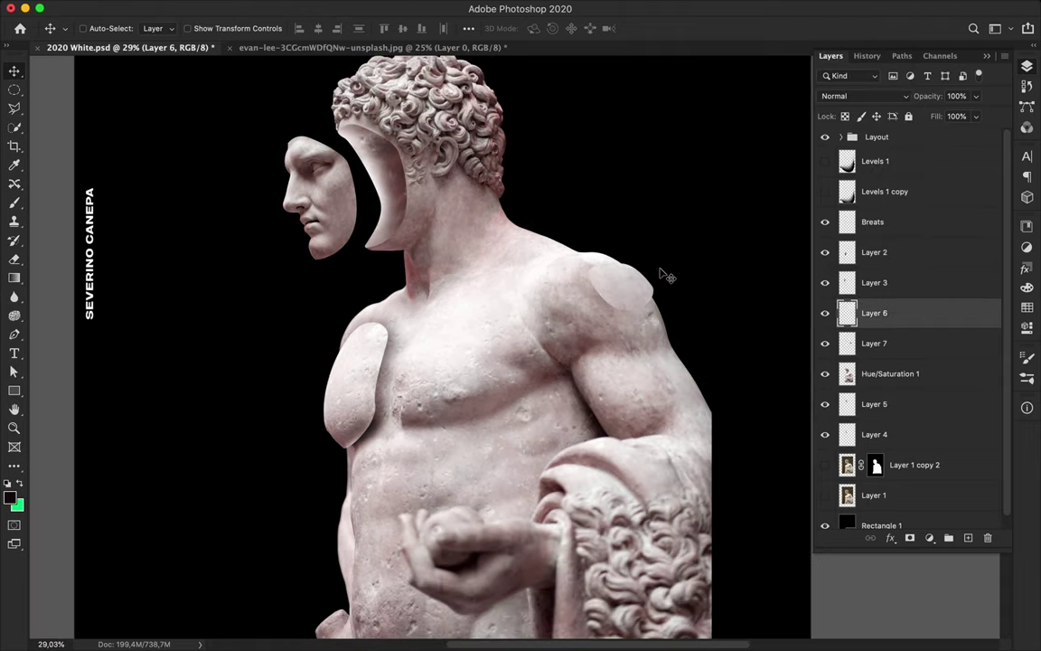
Step: Outline the lower ribs with a Pen path and copy that selection onto new Layer 8
scroll(470, 190, "down", 3)
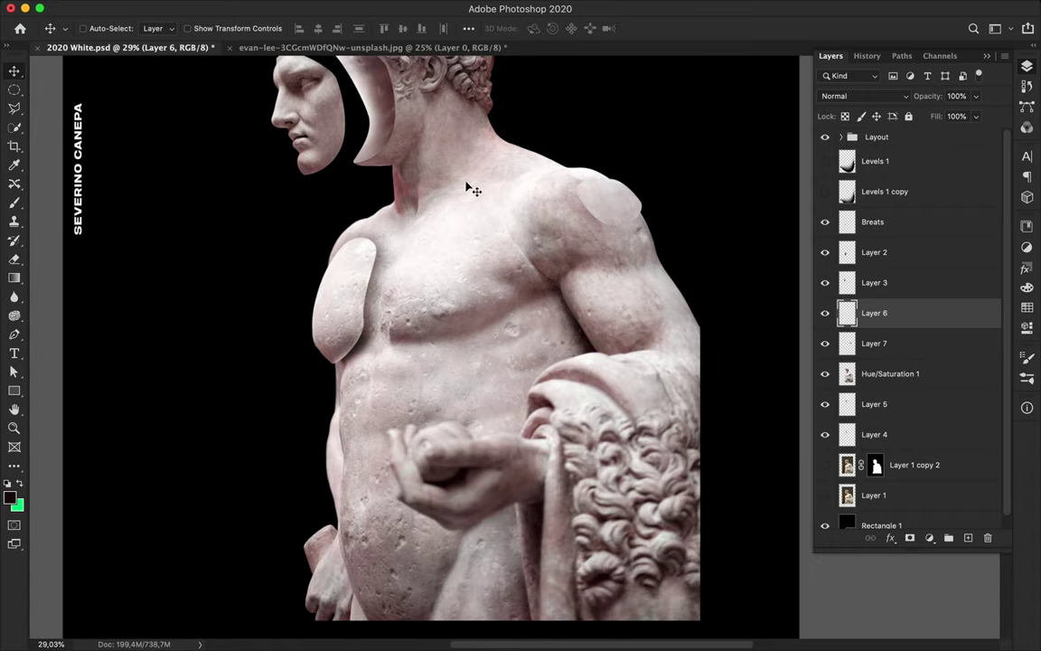
scroll(434, 271, "up", 2)
scroll(370, 407, "down", 3)
scroll(361, 348, "up", 2)
key("p")
key("alt+bracketleft")
key("alt+bracketleft")
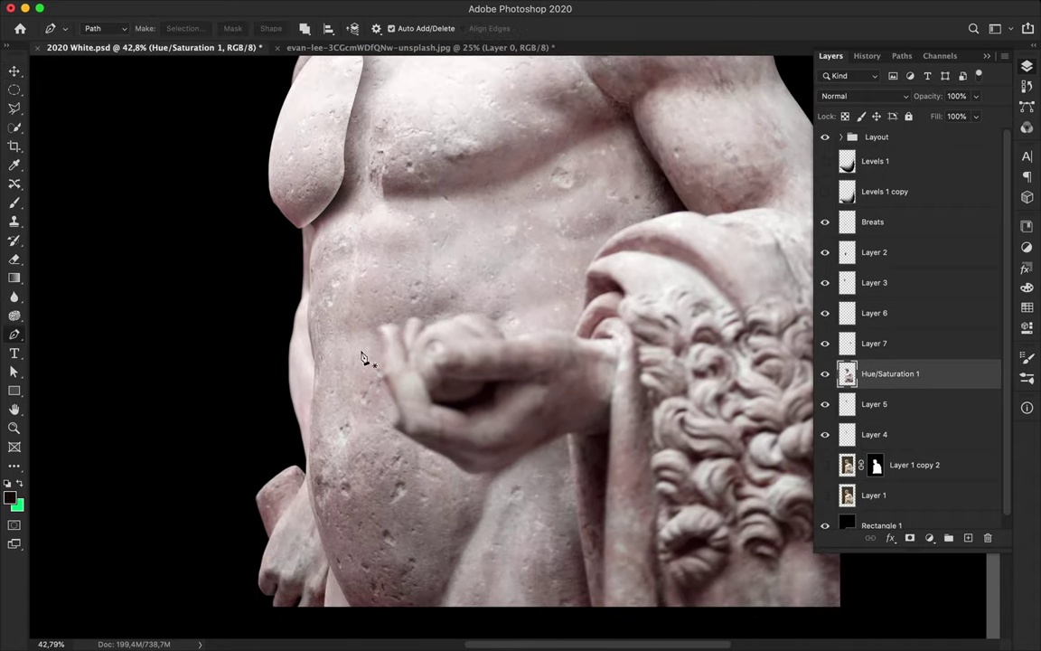
scroll(308, 237, "up", 3)
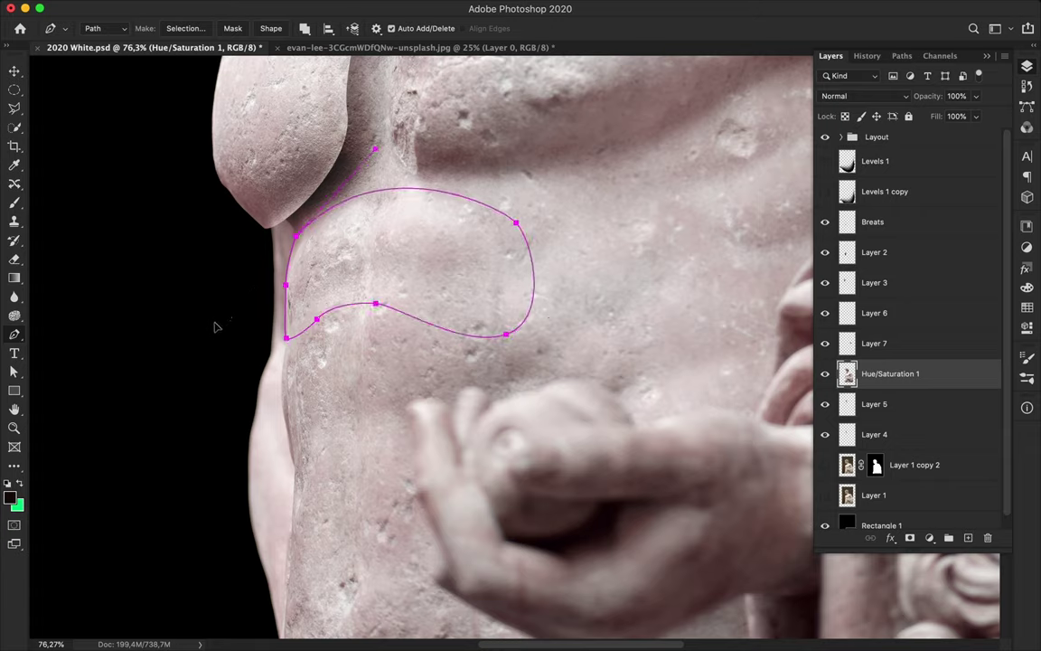
left_click(202, 33)
key("ctrl+j")
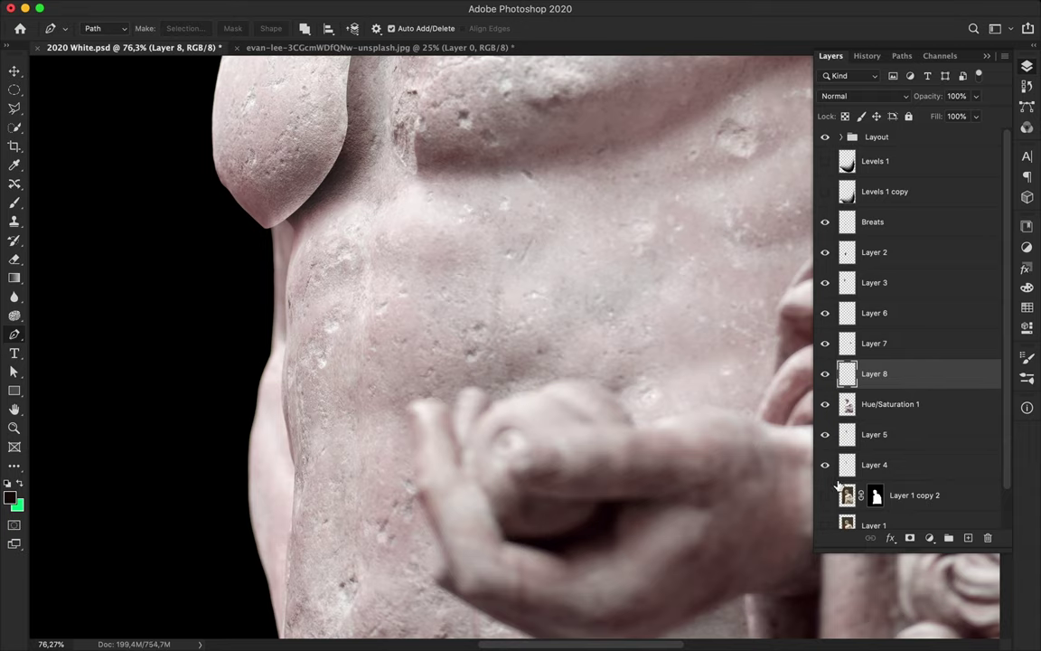
Step: Move Layer 8 to the top and fill its shape with shading on new Layer 9
left_click(824, 161)
left_click_drag(917, 374, 927, 158)
key("v")
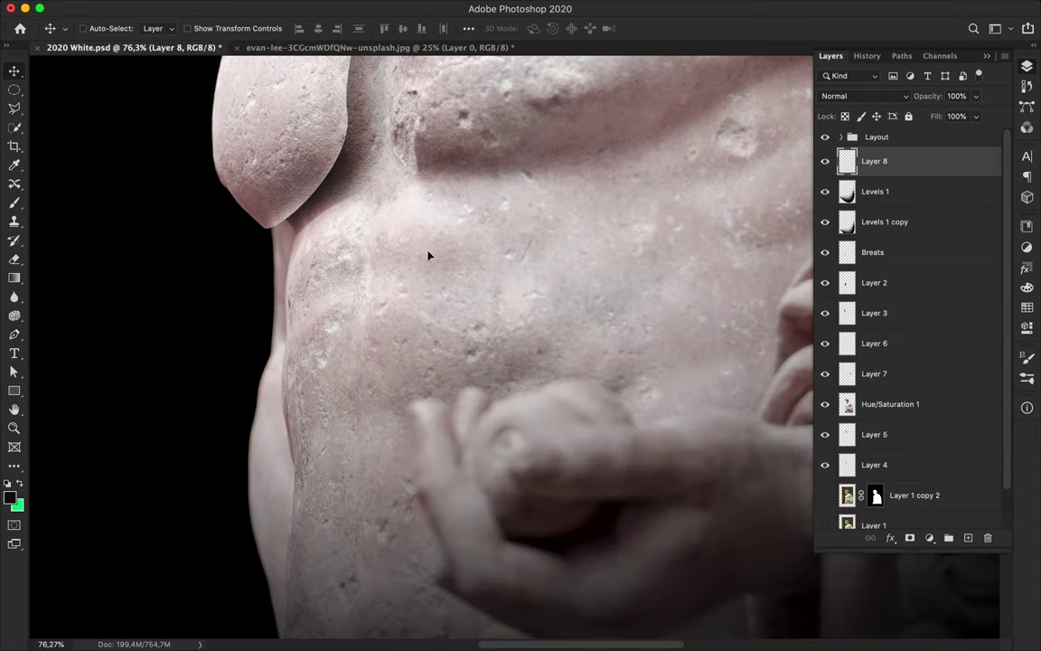
left_click(876, 190)
left_click(847, 161, "ctrl")
left_click(969, 538)
key("b")
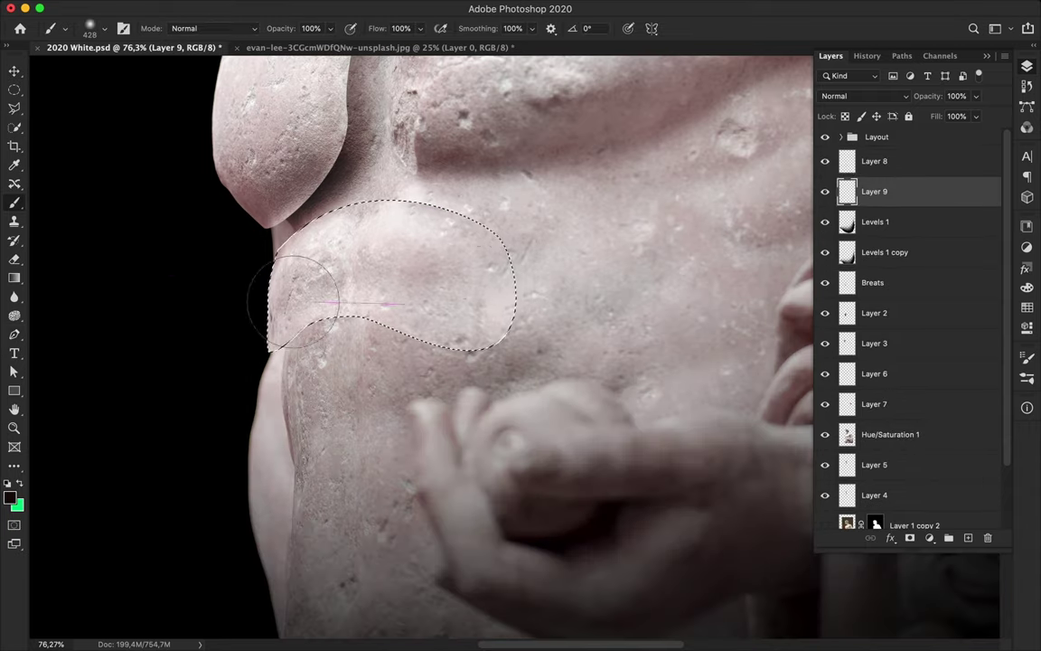
key("v")
key("ctrl+d")
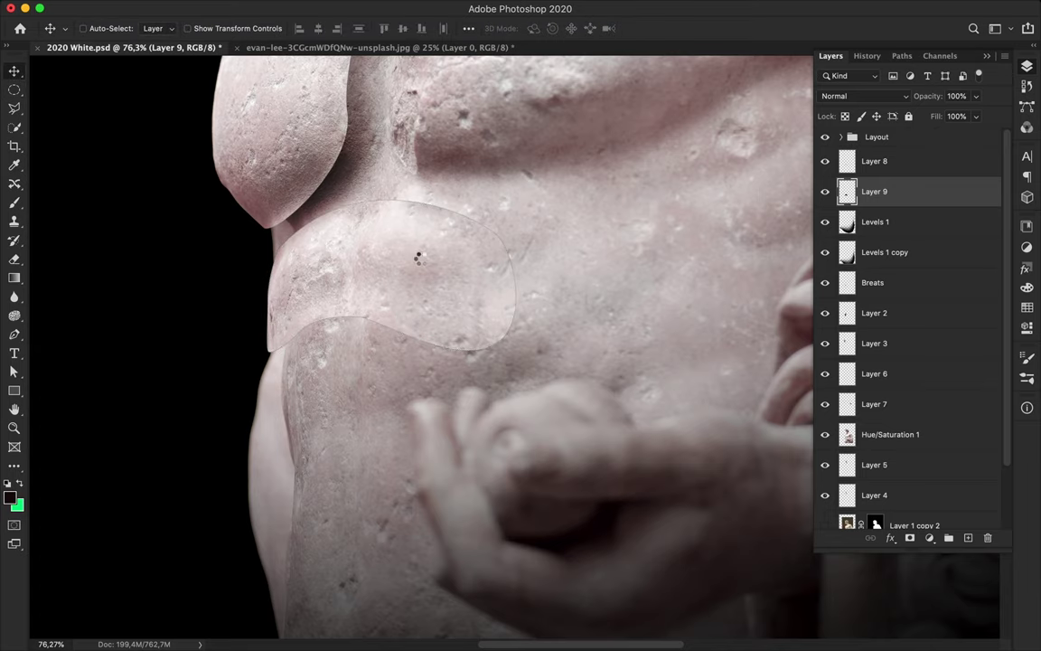
left_click_drag(415, 271, 421, 269)
Step: Set Layer 9 to Overlay with 62% fill and duplicate it
left_click(886, 100)
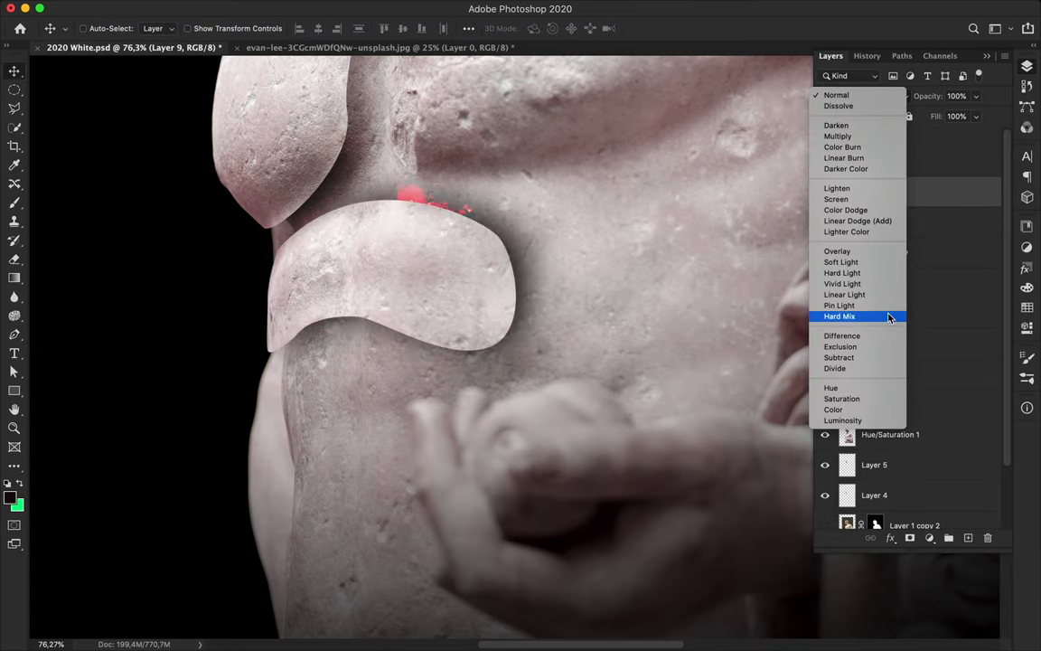
left_click(862, 135)
left_click_drag(976, 115, 953, 133)
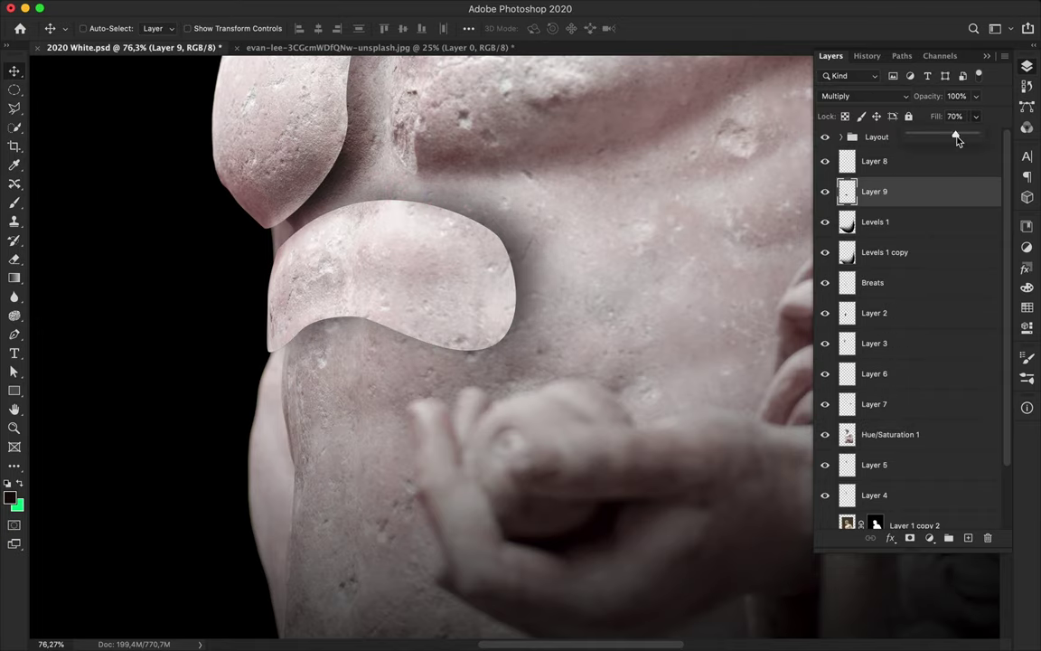
left_click(864, 95)
left_click(870, 207)
key("super+j")
key("super+j")
key("super+minus")
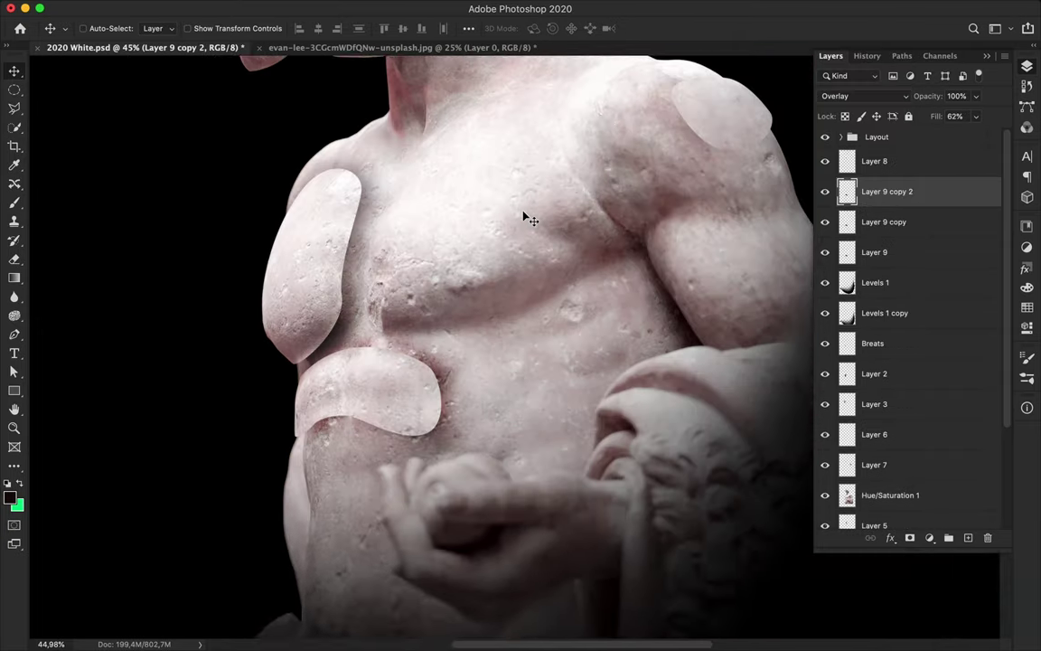
Step: Set Layer 2 to Overlay, move the chest plate down, delete Layer 2 copy 2, and save
left_click_drag(357, 492, 325, 488)
key("super+minus")
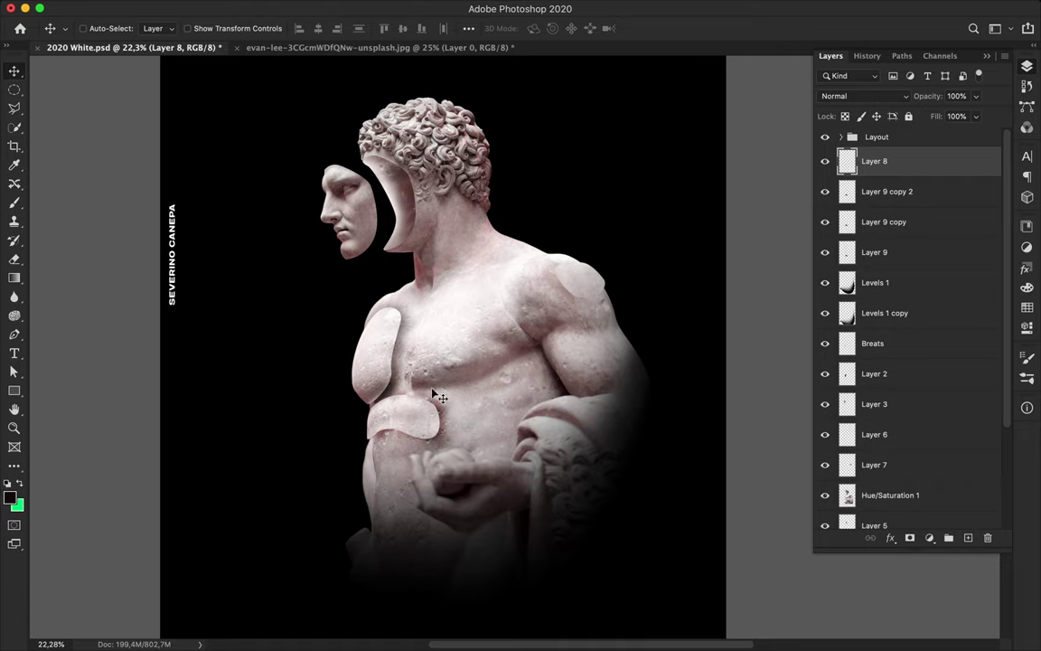
left_click(874, 374)
left_click(863, 96)
left_click(841, 41)
key("super+j")
key("super+j")
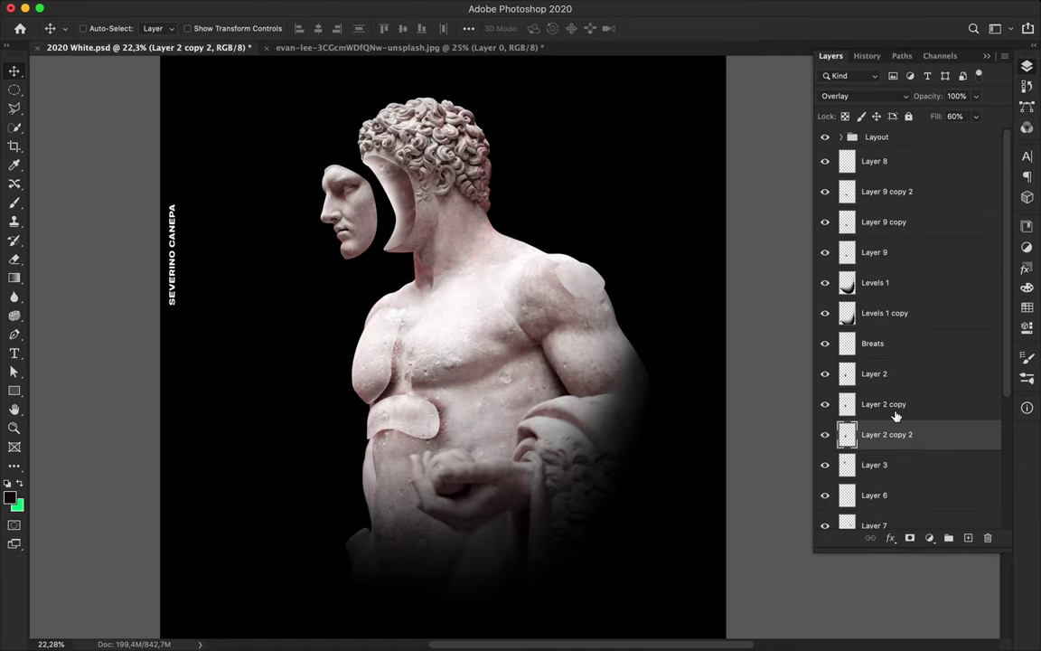
key("super+plus")
left_click_drag(328, 275, 344, 358)
key("Delete")
key("super+s")
Step: Set the Levels 1 copy layer to Overlay, duplicate it, and start a Pen path on the upper arm
scroll(568, 391, "down", 2)
scroll(567, 390, "down", 1)
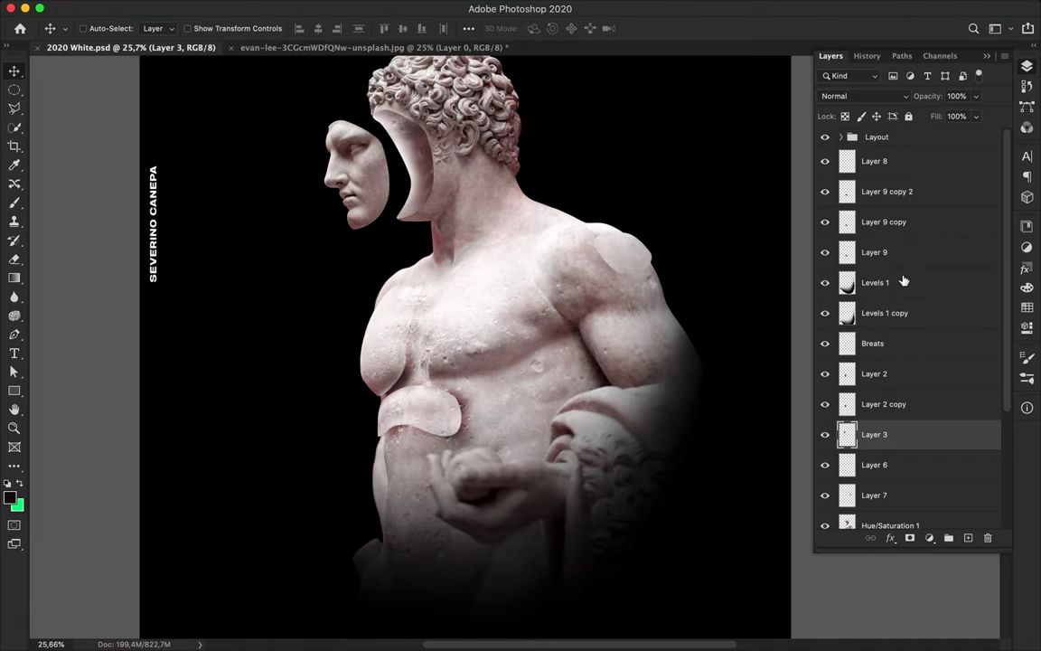
left_click(868, 96)
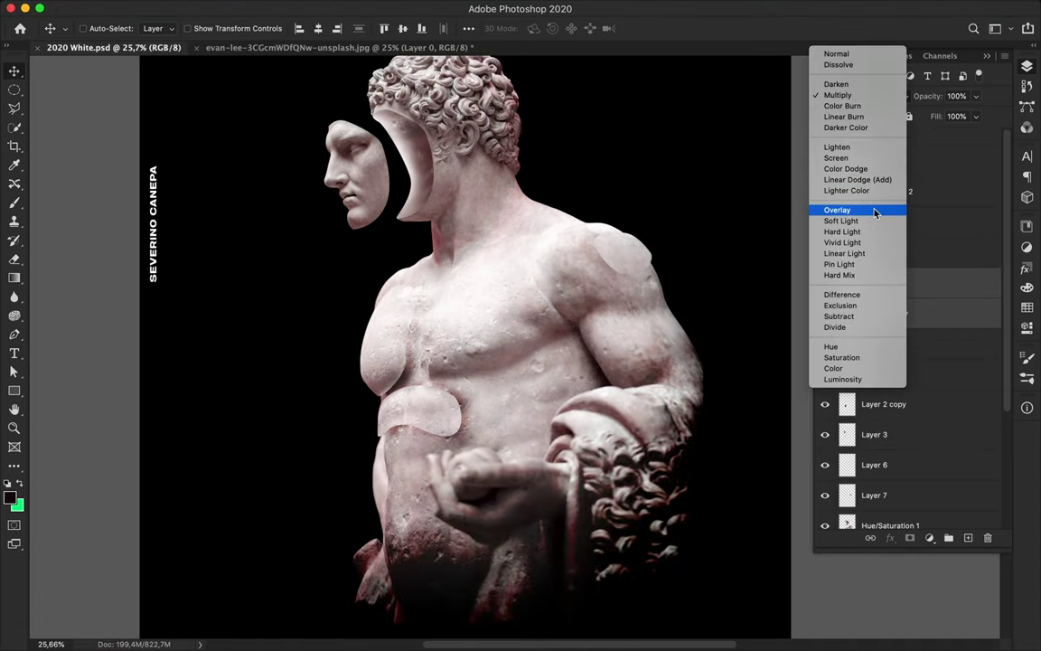
left_click(841, 210)
scroll(633, 314, "down", 3)
key("super+j")
scroll(633, 333, "up", 3)
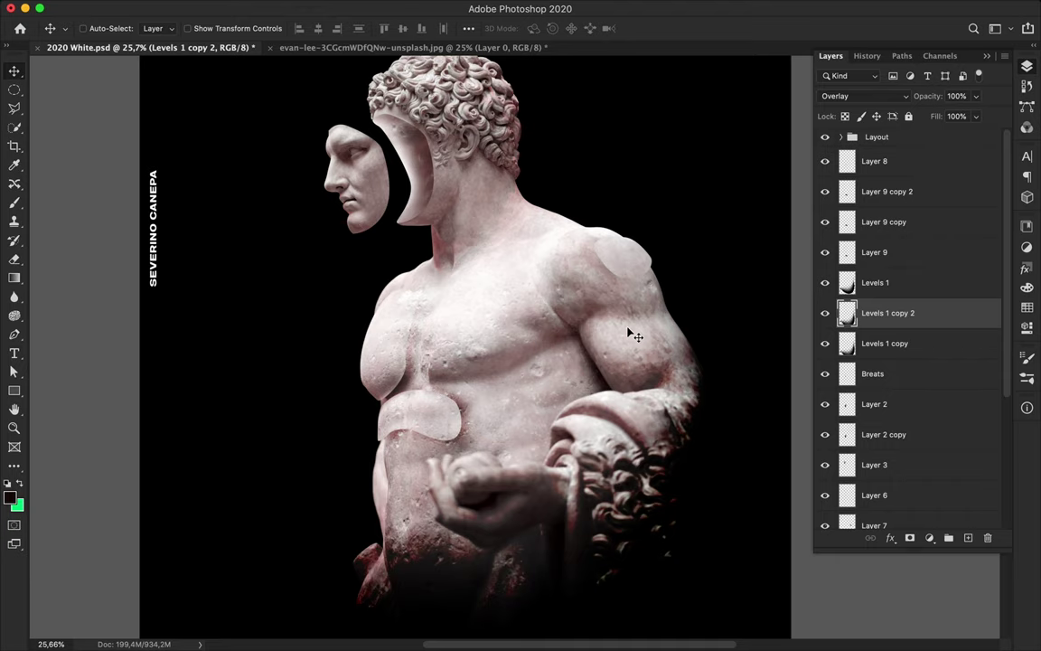
scroll(630, 333, "up", 3)
key("p")
scroll(553, 330, "up", 2)
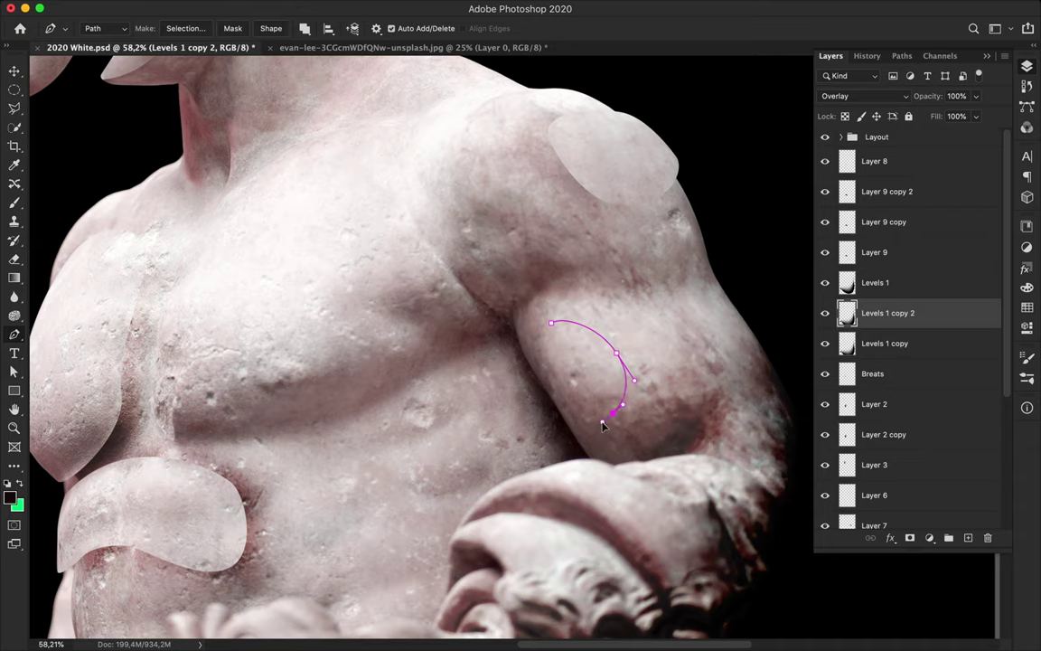
Step: Reshape the top of the arm oval path and set Clone Stamp to sample Current Layer
left_click_drag(557, 332, 563, 318)
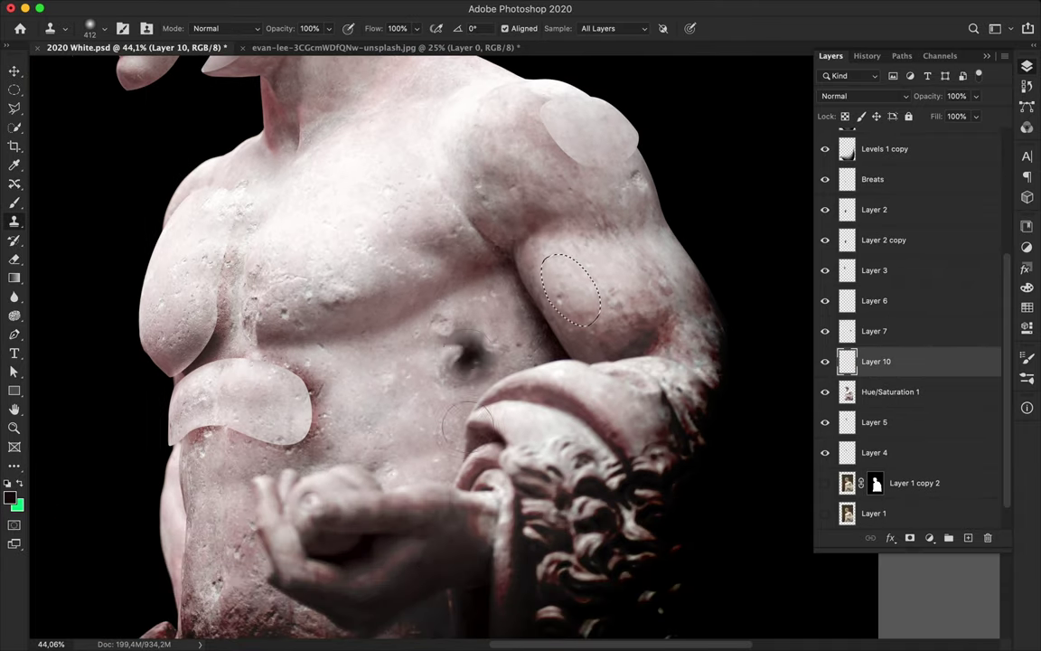
left_click(607, 28)
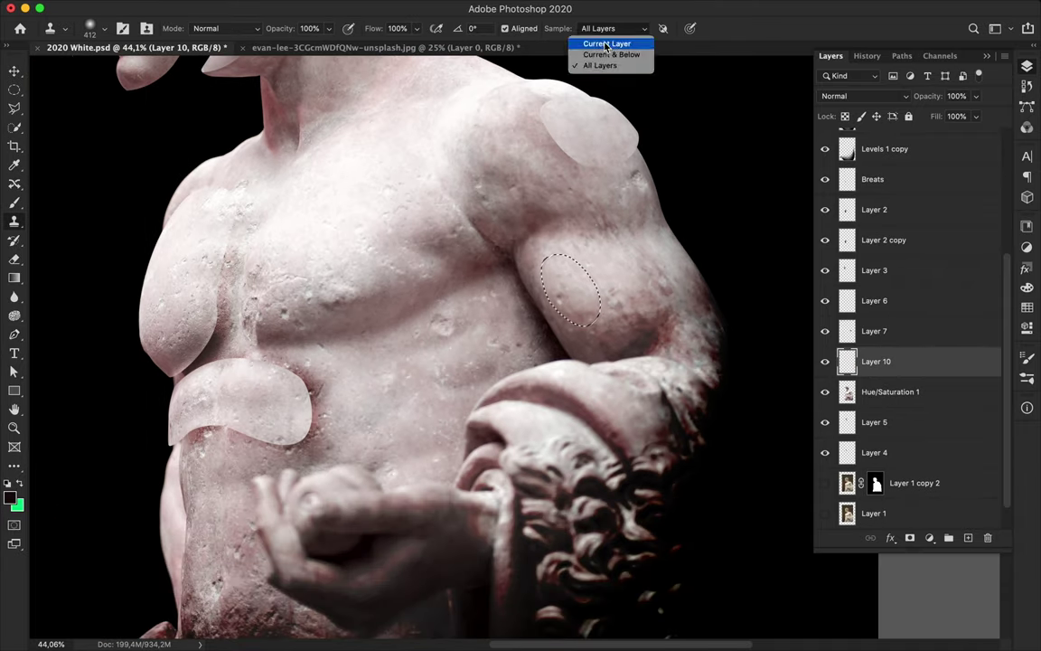
left_click_drag(556, 271, 583, 308)
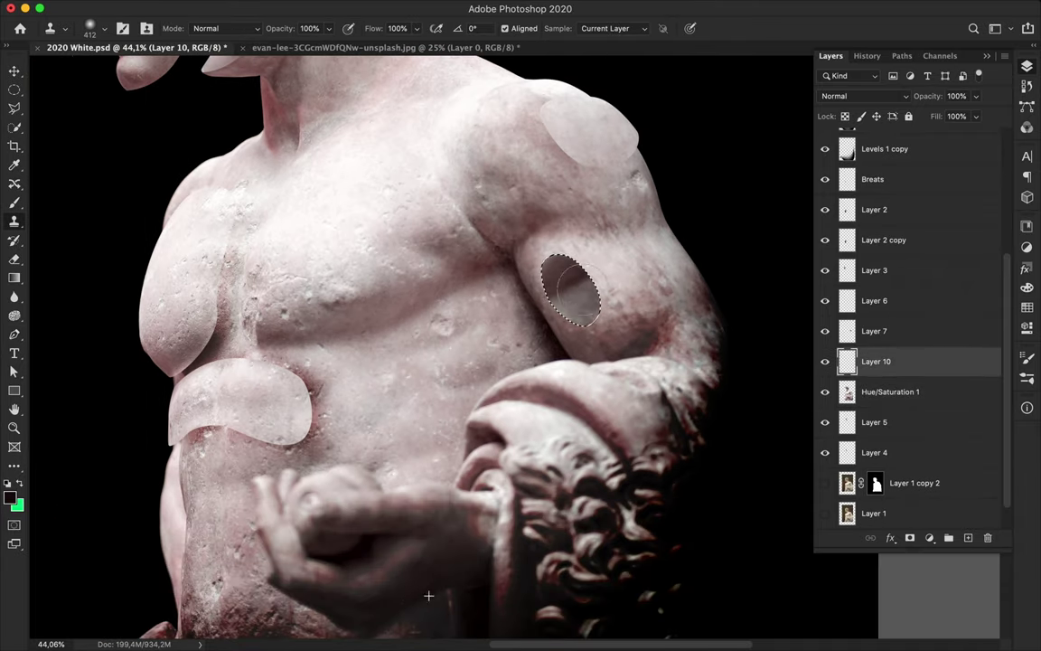
scroll(850, 361, "up", 5)
scroll(425, 343, "down", 3)
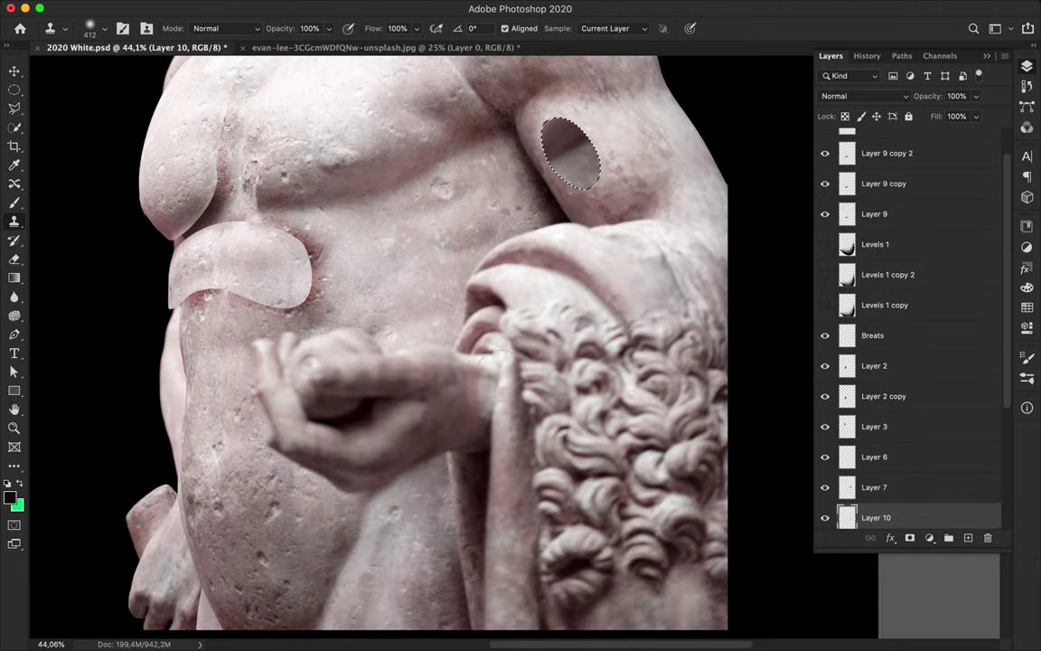
scroll(904, 362, "down", 5)
left_click(891, 409)
left_click(877, 379)
Step: Clone dark stone shading into the arm oval on Layer 10
key("alt+bracketleft")
key("alt+bracketright")
left_click_drag(561, 145, 572, 199)
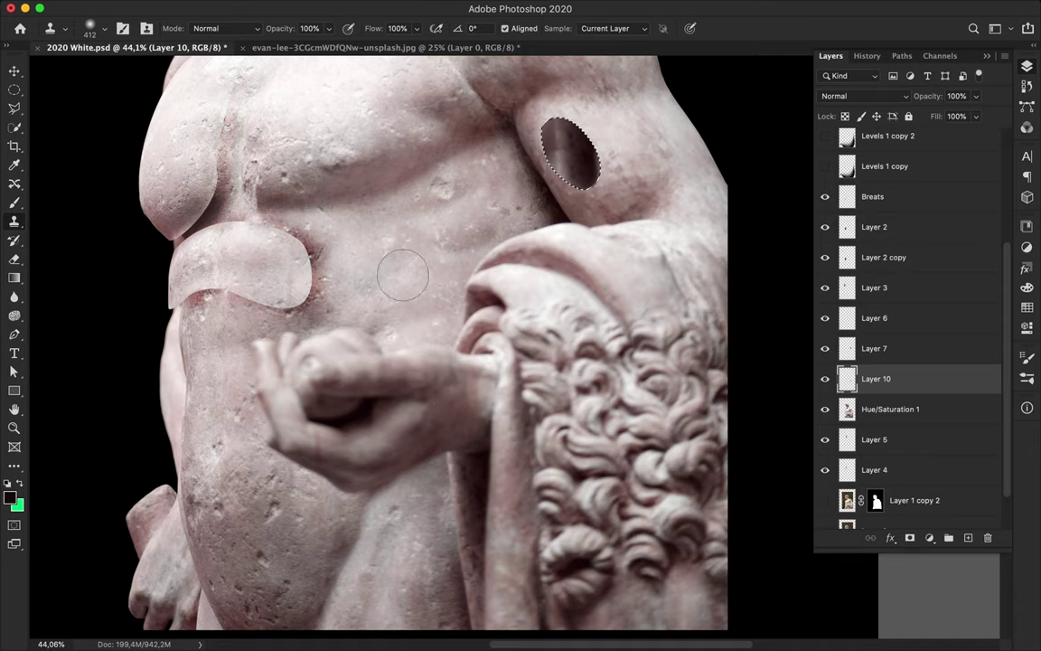
left_click(890, 408)
left_click(892, 382)
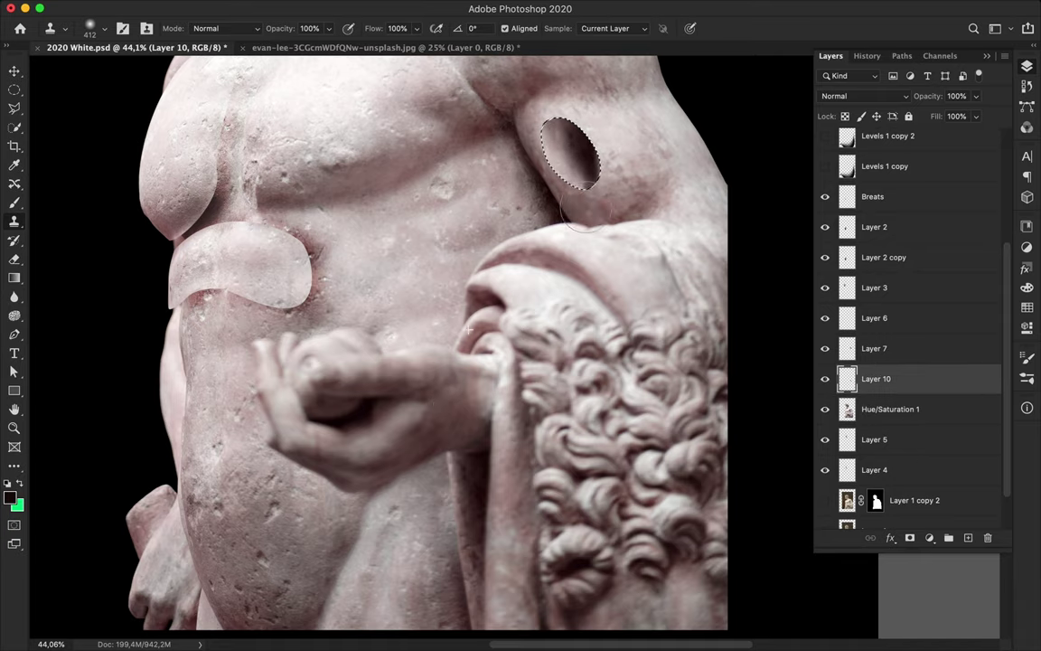
left_click(886, 405)
left_click(883, 382)
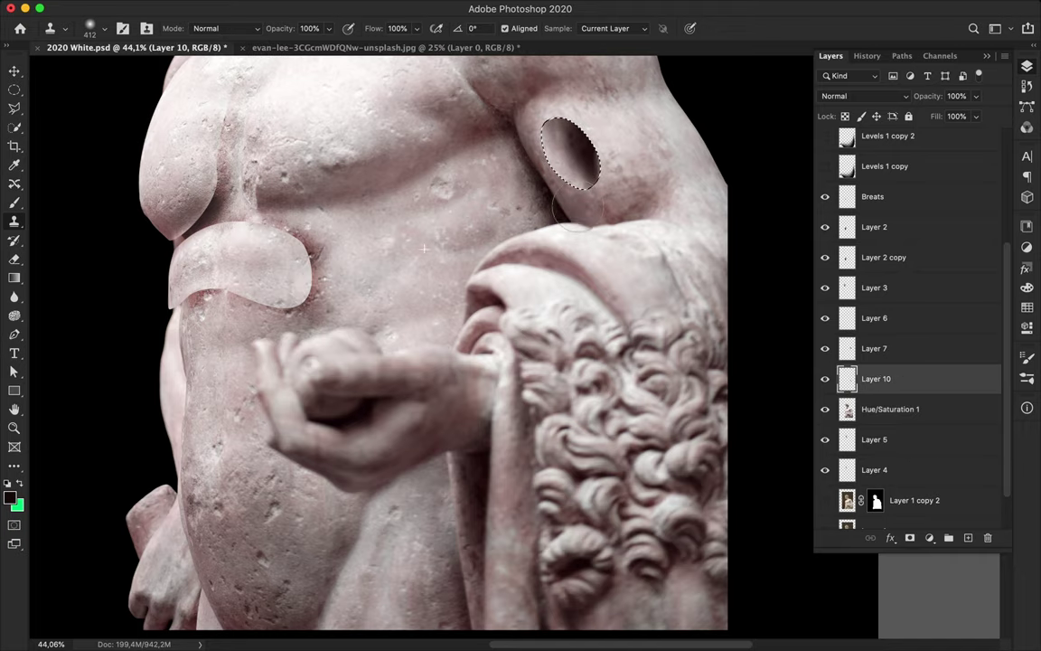
Step: Zoom in on the arm hole, shrink the brush to 76 px, and drop the oval selection
left_click_drag(539, 141, 663, 162)
right_click(631, 161)
left_click_drag(739, 185, 714, 185)
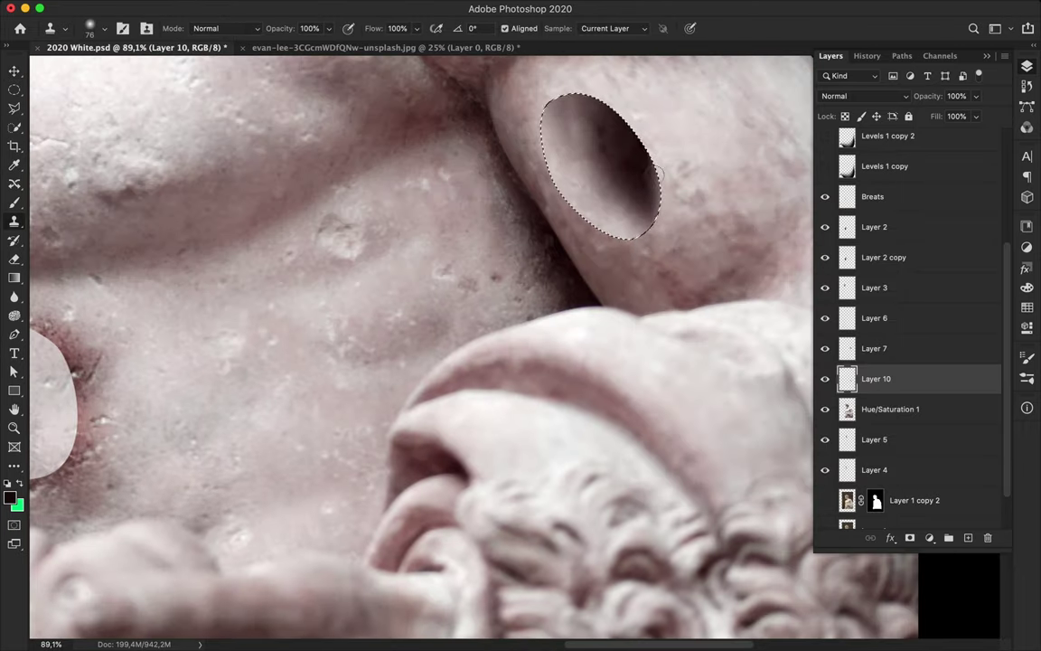
scroll(638, 271, "down", 3)
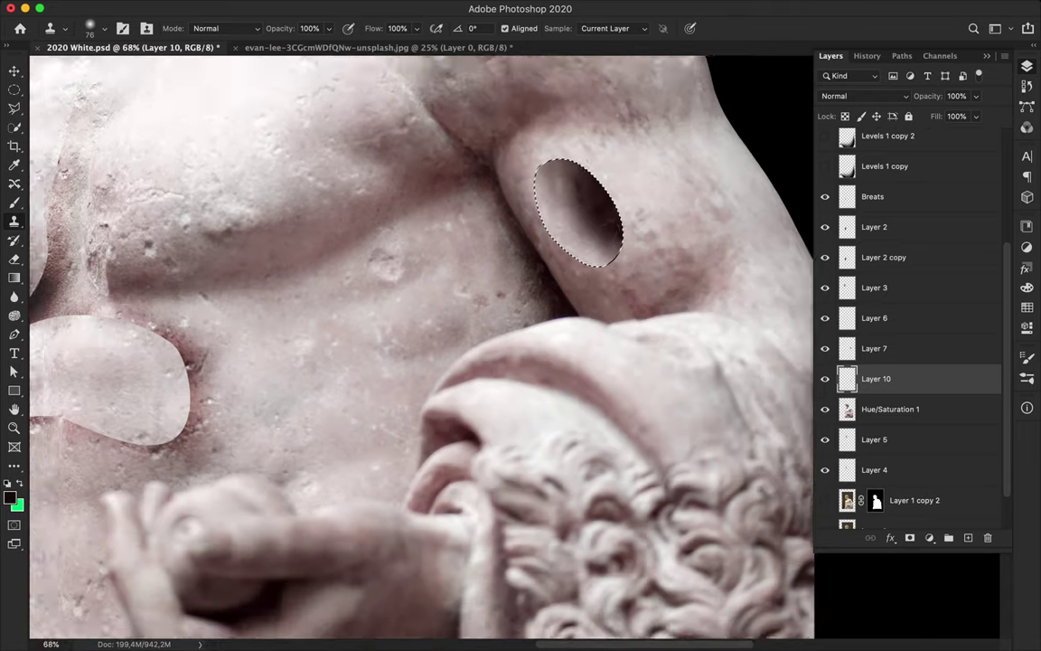
key("m")
scroll(555, 285, "up", 5)
left_click(891, 409)
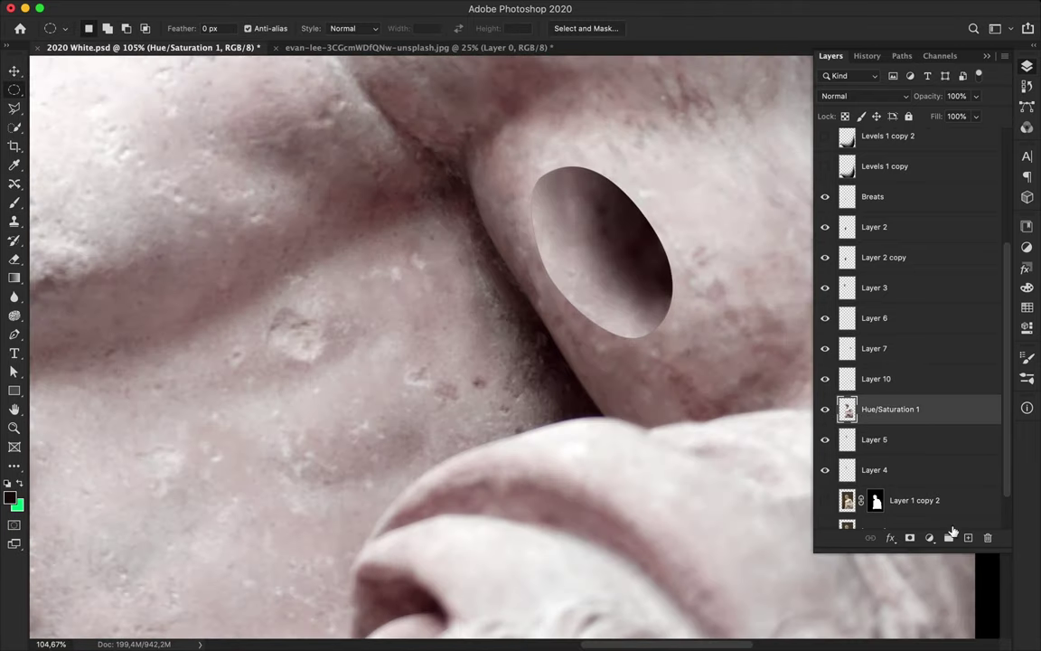
Step: Paint a white rim around the arm hole on new Layer 11 with a 78 px brush
key("ctrl+shift+alt+n")
key("b")
right_click(547, 276)
left_click_drag(657, 301, 630, 301)
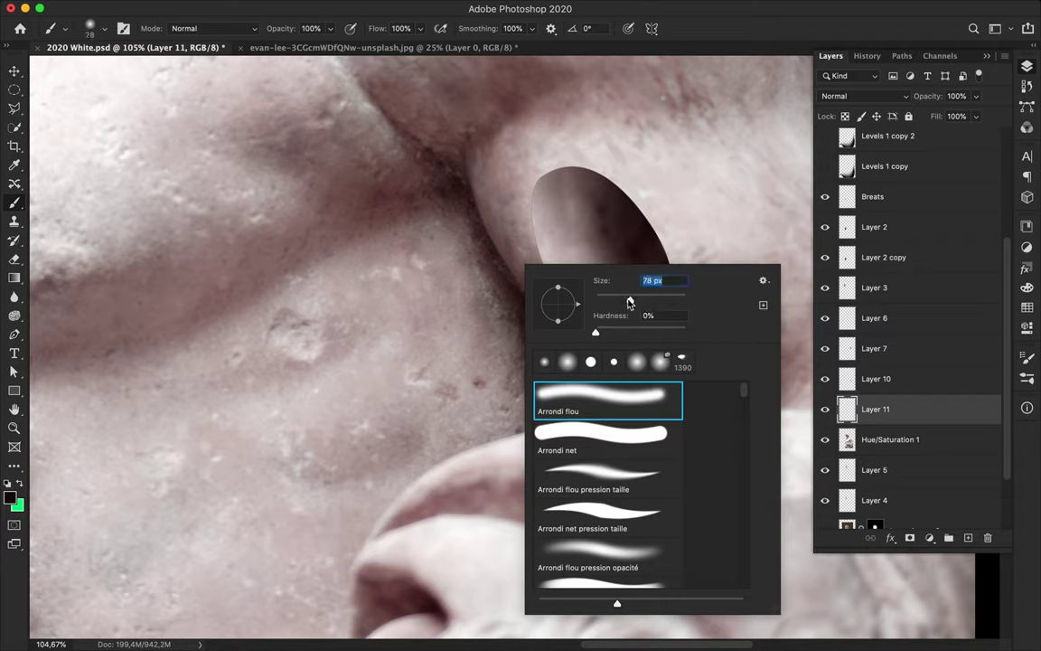
key("Return")
key("d")
key("x")
scroll(481, 173, "up", 3)
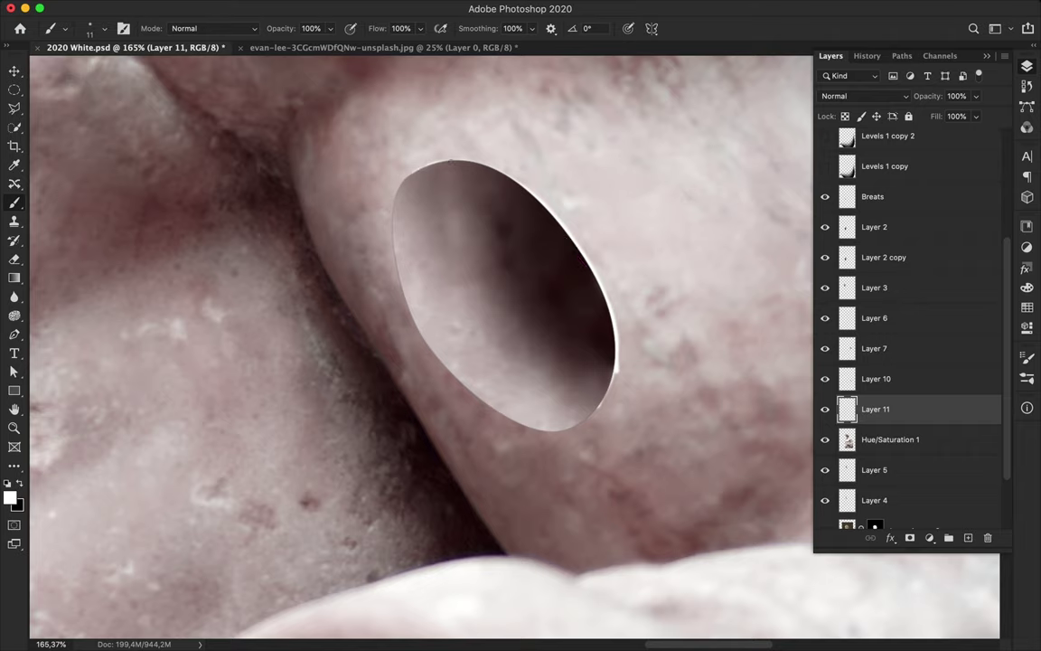
Step: Erase excess rim with a 7 px eraser and set Layer 11 to Soft Light
key("e")
right_click(502, 141)
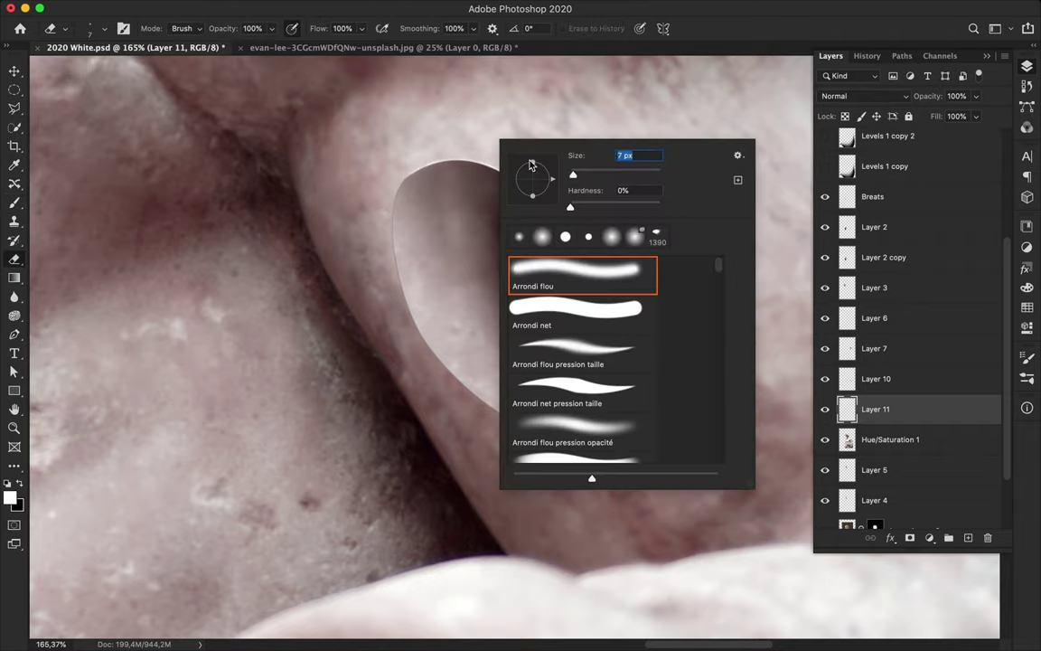
key("Return")
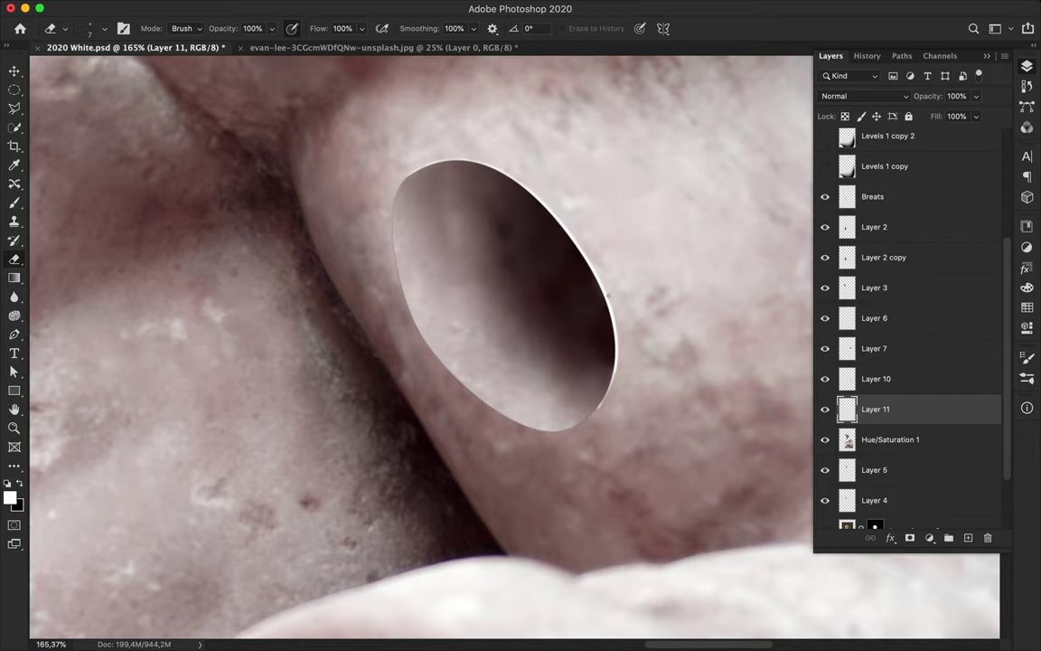
left_click(863, 96)
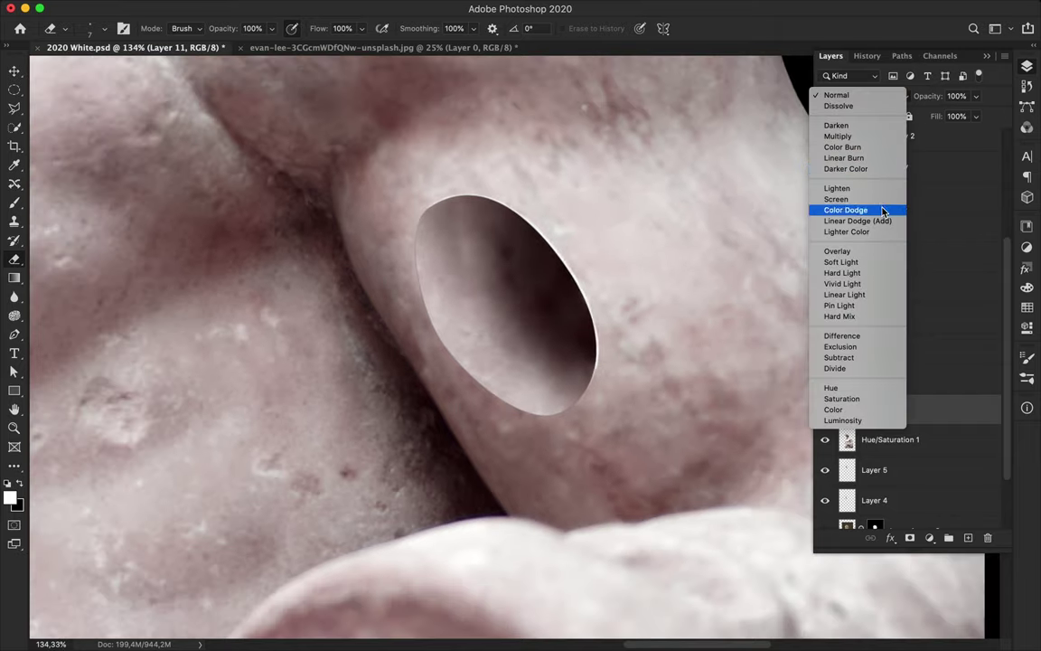
left_click(841, 264)
Step: Move the statue right and down on the poster
key("super+0")
key("super+0")
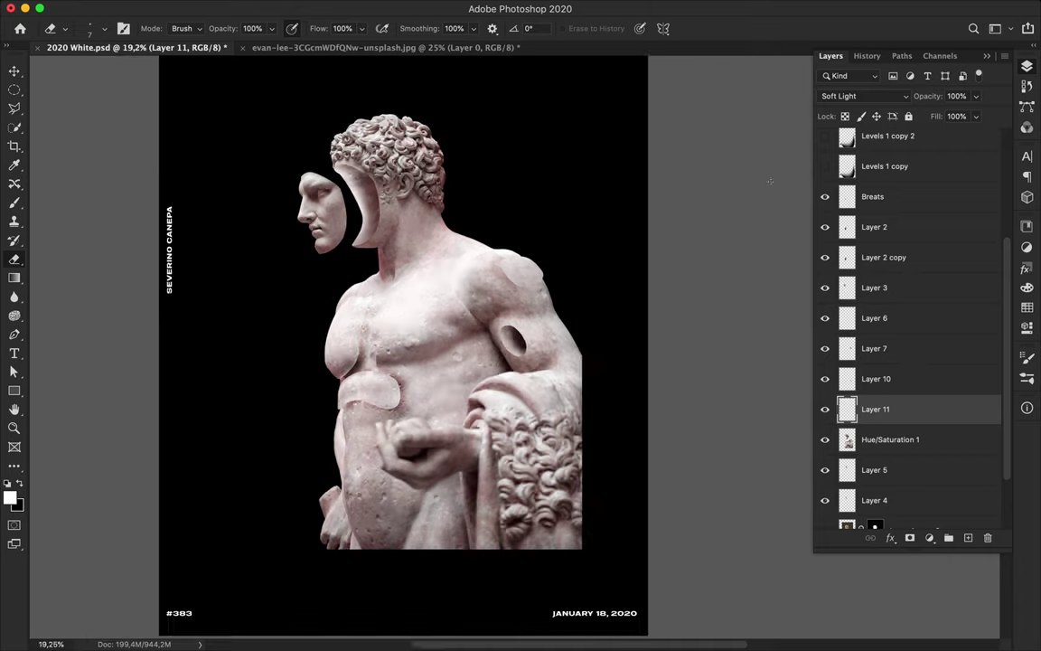
scroll(909, 334, "up", 5)
key("v")
key("super+minus")
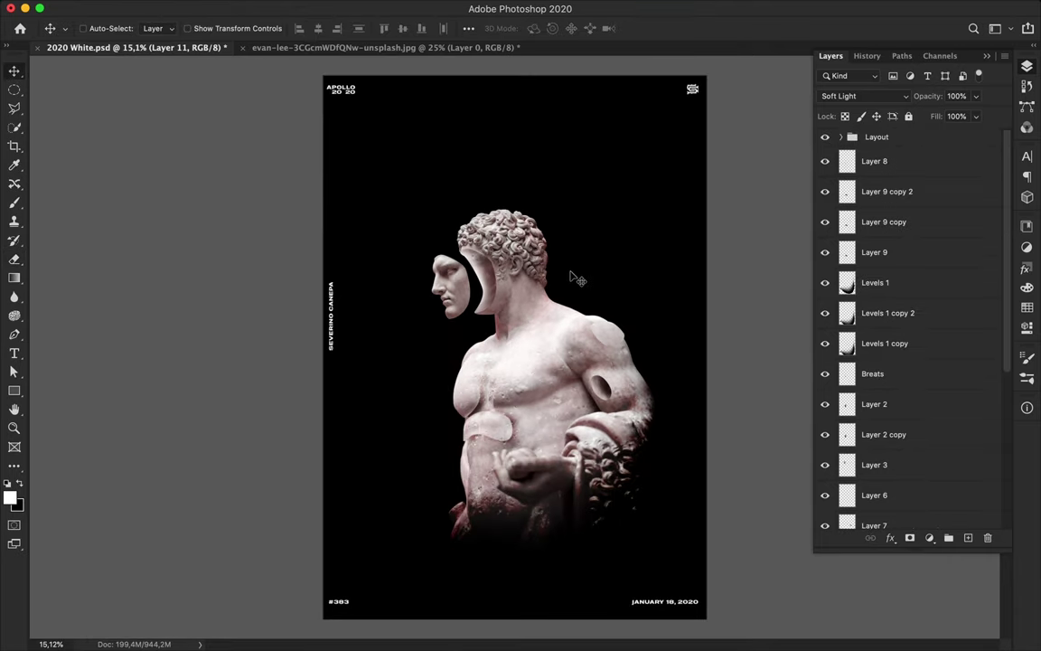
left_click(904, 161)
scroll(918, 334, "down", 5)
left_click_drag(589, 373, 618, 395)
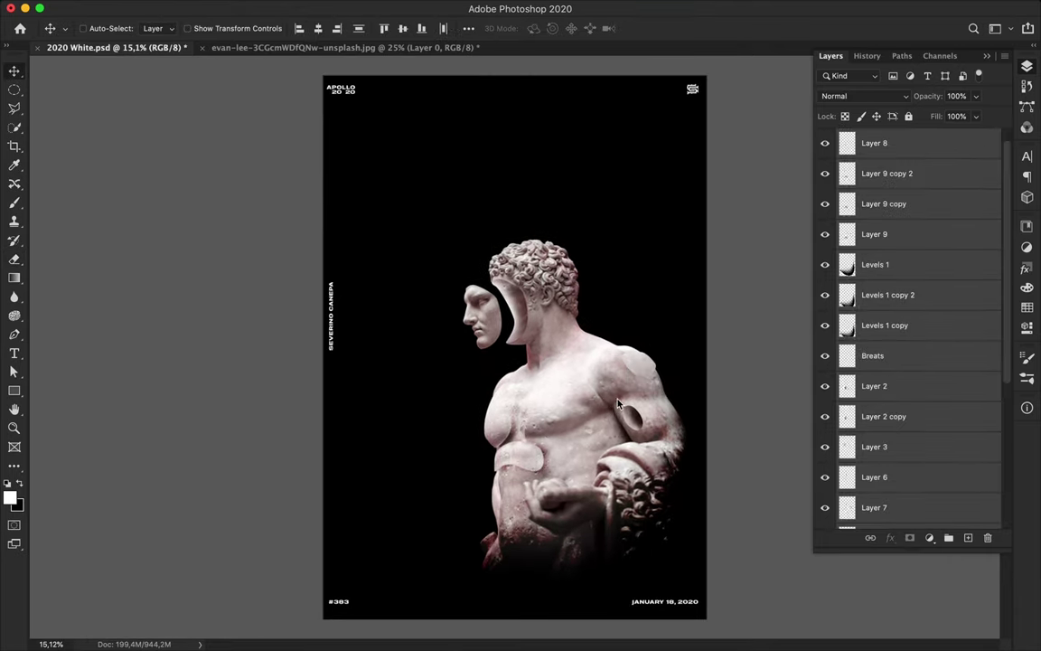
scroll(398, 262, "up", 3)
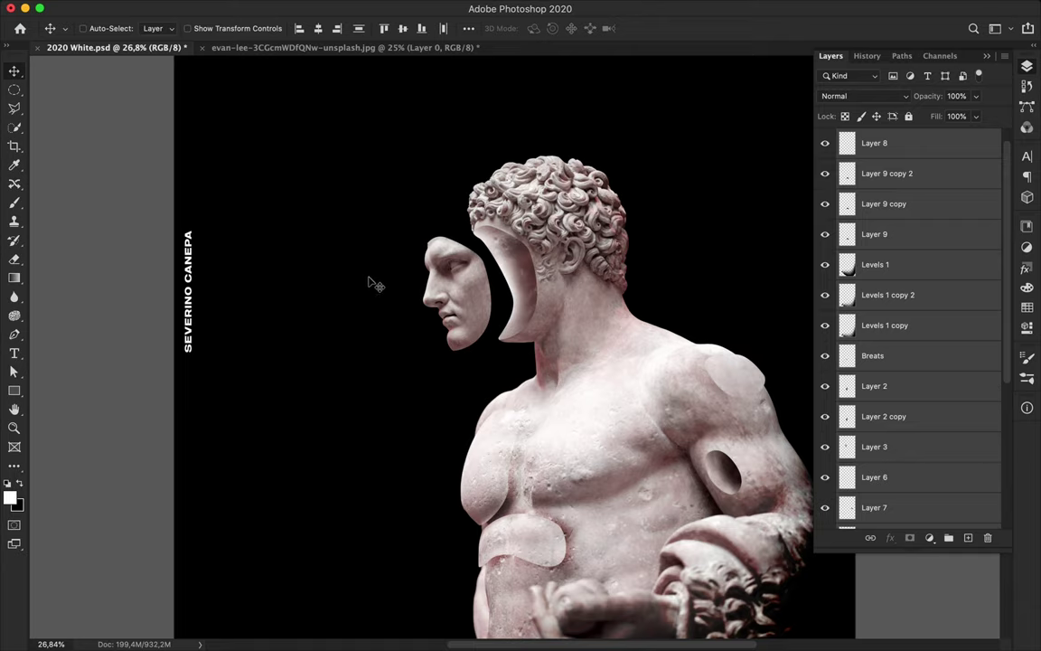
Step: Add a LOST text block left of the face and enlarge it to about 718%
key("t")
left_click(218, 283)
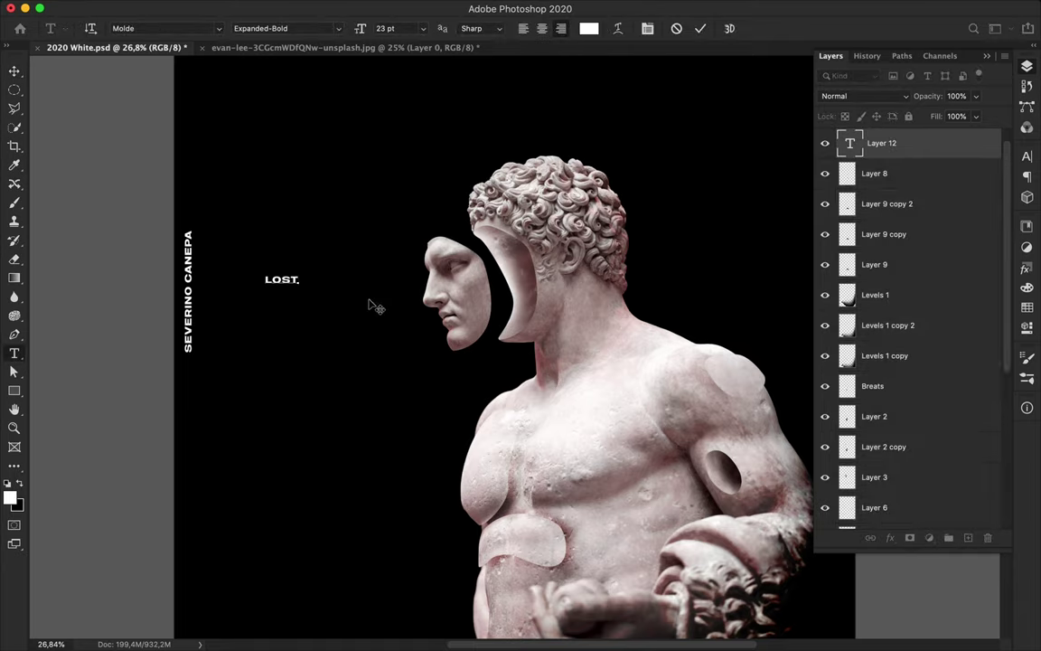
key("ctrl+Return")
key("ctrl+t")
left_click_drag(299, 275, 505, 212)
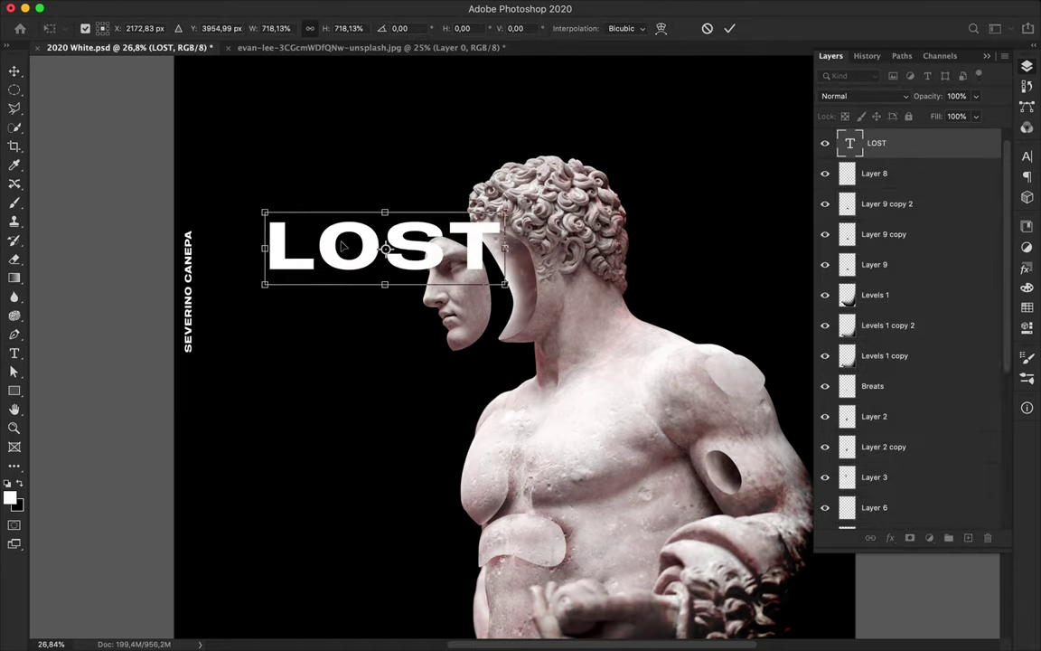
left_click_drag(395, 232, 431, 266)
key("Return")
Step: Tuck LOST behind the face, then clip a Multiply-blended Layer 5 copy to it
mouse_move(904, 143)
left_mouse_down()
mouse_move(916, 433)
mouse_move(906, 395)
left_mouse_up()
key("ctrl+plus")
key("v")
left_click_drag(334, 203, 386, 208)
left_click(904, 361)
left_click_drag(918, 365, 913, 378)
left_click(883, 409, "alt")
left_click(863, 96)
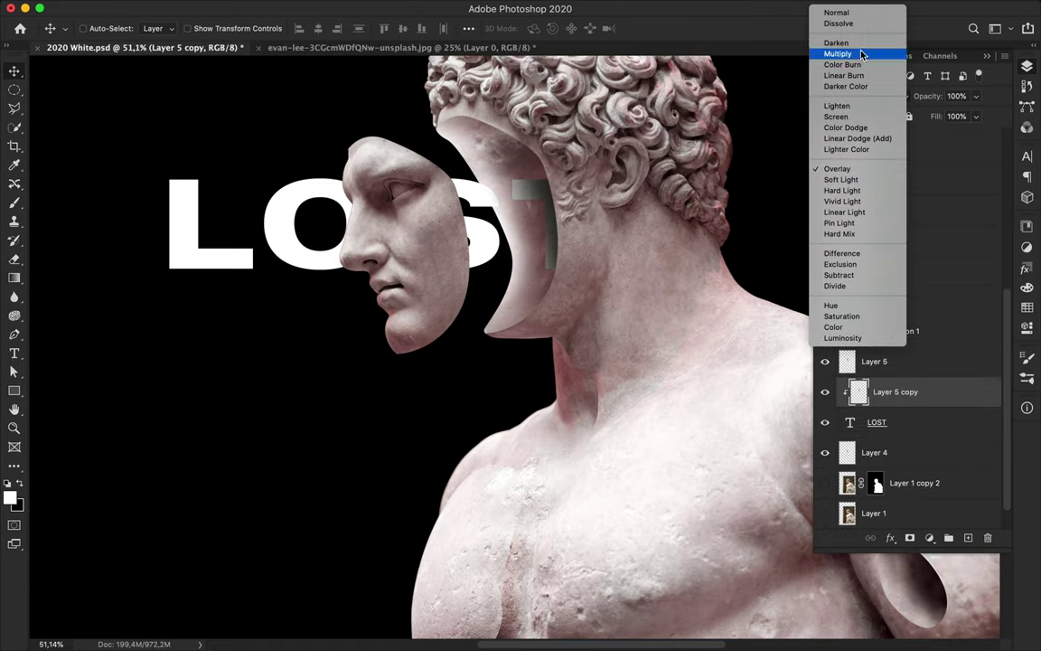
left_click(861, 55)
left_click(874, 162)
Step: Restore the LOST text layer to full fill
key("ctrl+minus")
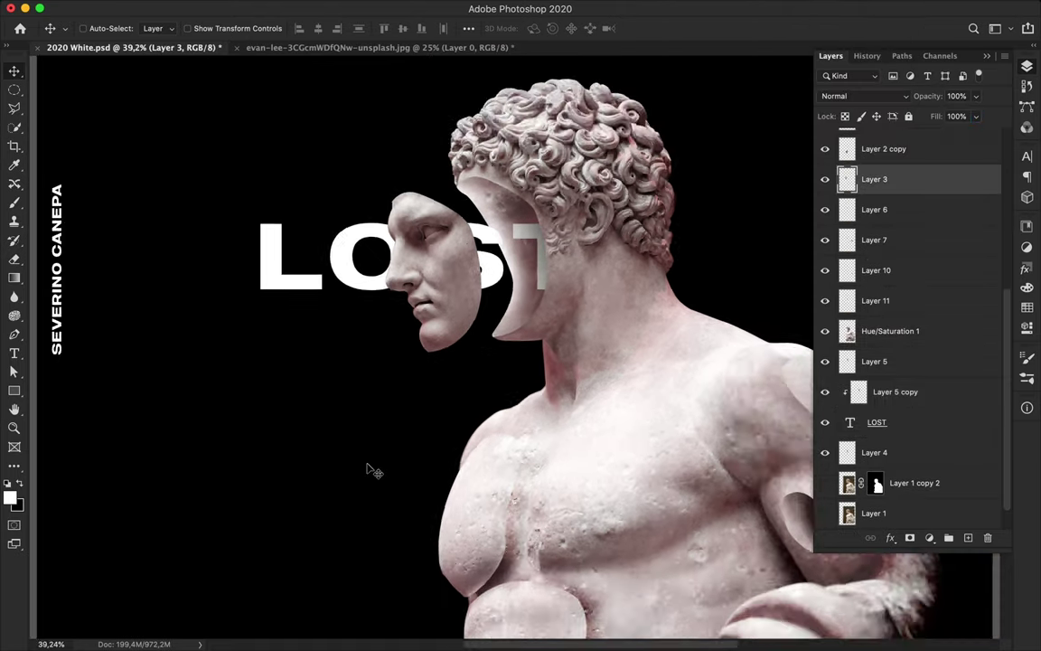
scroll(370, 470, "down", 3)
scroll(644, 452, "down", 3)
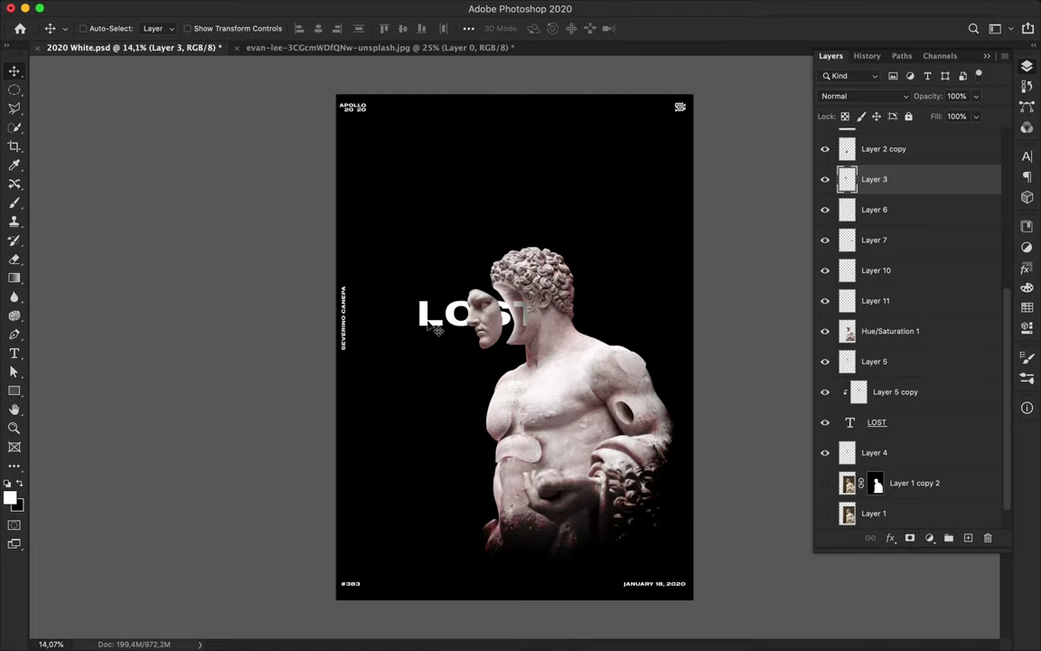
left_click(877, 422)
left_click(975, 116)
scroll(687, 307, "up", 3)
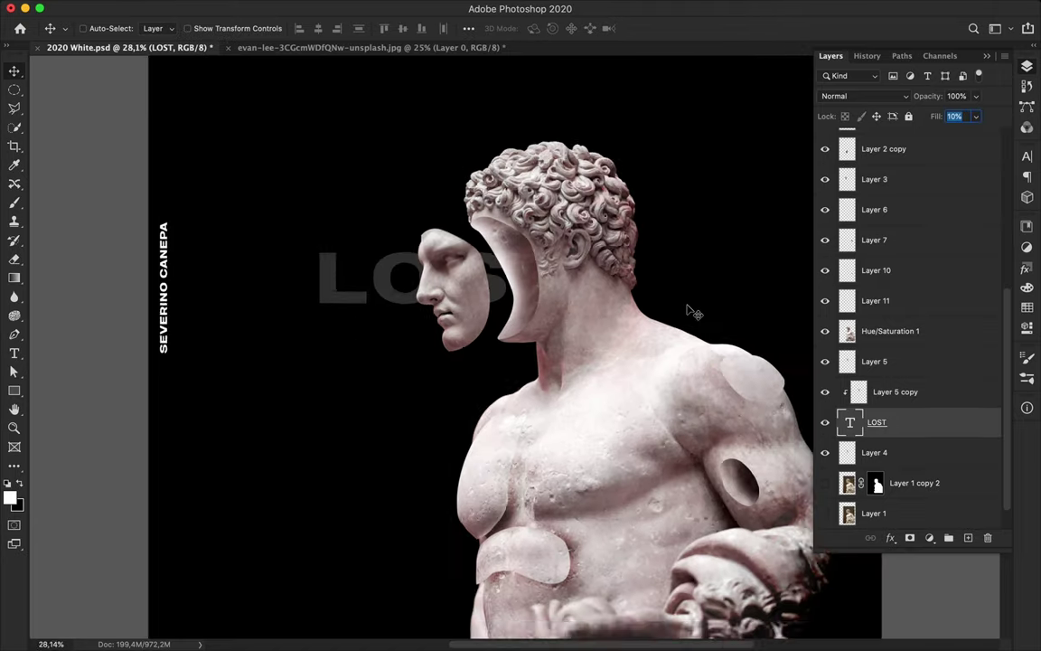
left_click_drag(976, 116, 1002, 134)
scroll(489, 301, "down", 2)
Step: Duplicate LOST below itself and change the copy's text to FACE
left_click_drag(489, 301, 489, 351, "alt")
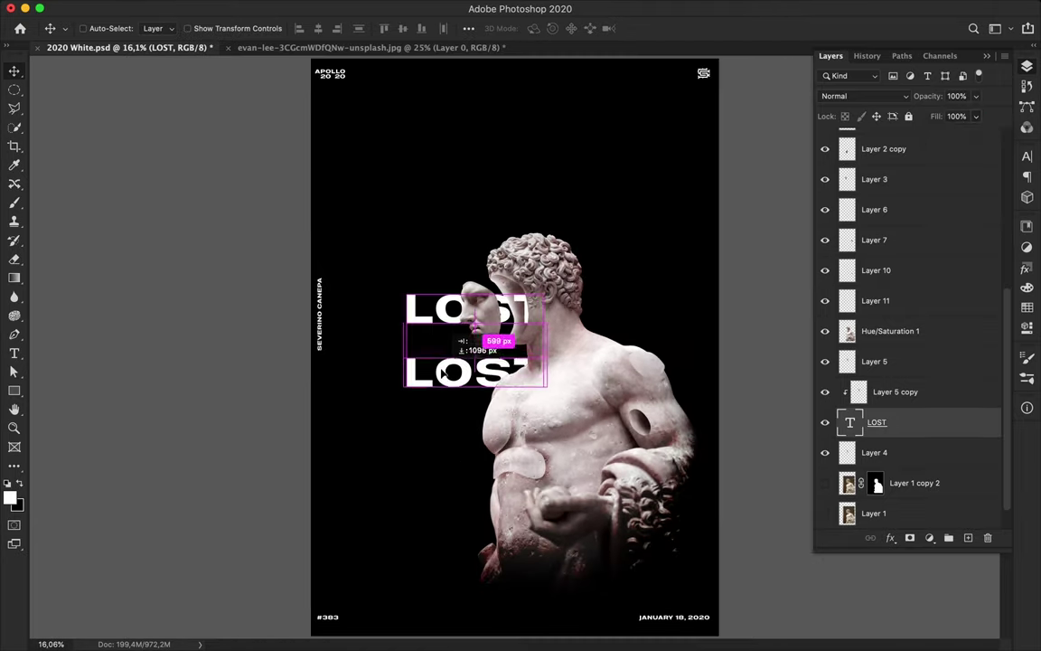
double_click(443, 355)
type("FACE")
key("Escape")
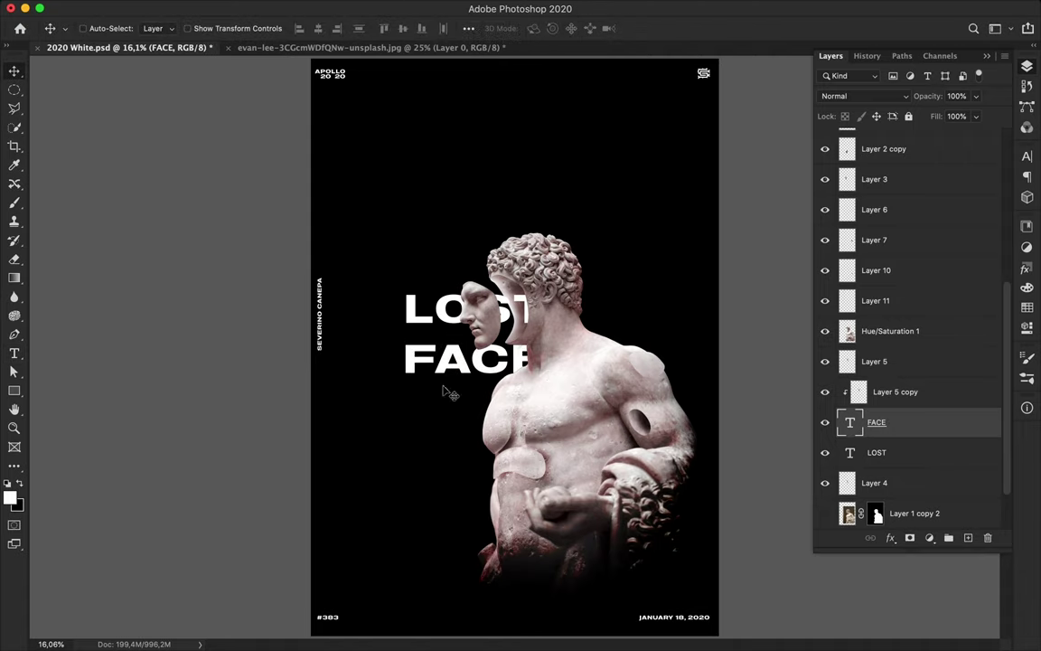
scroll(444, 391, "up", 1)
left_click(570, 334, "ctrl")
Step: Copy a circle from the chest to a new layer, placed behind the shoulder beneath Layer 5
key("m")
left_click_drag(555, 320, 597, 362)
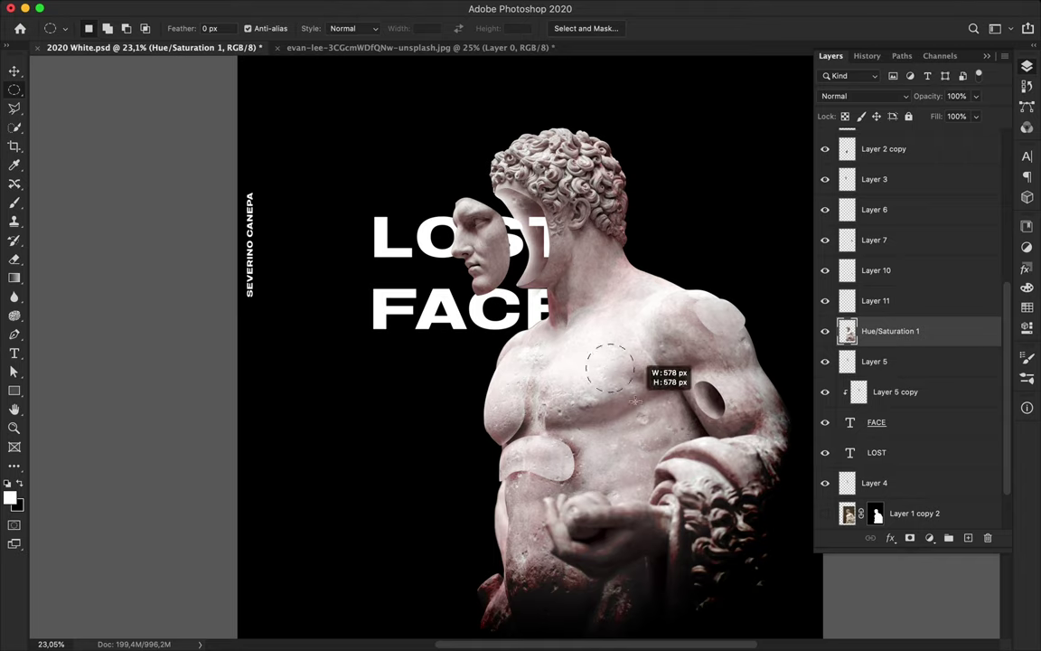
left_click_drag(635, 400, 664, 411)
key("ctrl+j")
key("v")
left_click_drag(629, 362, 684, 263)
left_click_drag(876, 330, 901, 409)
Step: Apply a Gaussian Blur to the marble sphere
left_click(337, 7)
left_click(604, 235)
left_click(968, 186)
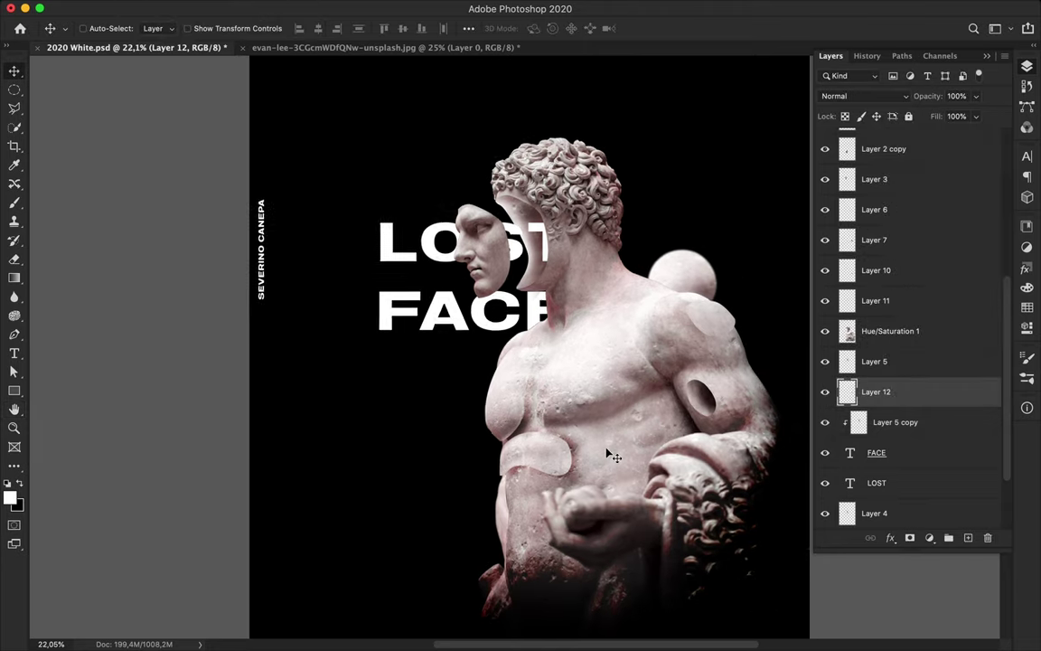
key("ctrl+0")
Step: Move the LOST, FACE and Layer 5 copy layers together up and right, above the head
left_click(940, 483)
left_click(958, 452, "shift")
left_click(968, 421)
left_click(913, 452, "shift")
left_click(913, 483, "shift")
left_click_drag(443, 429, 560, 280)
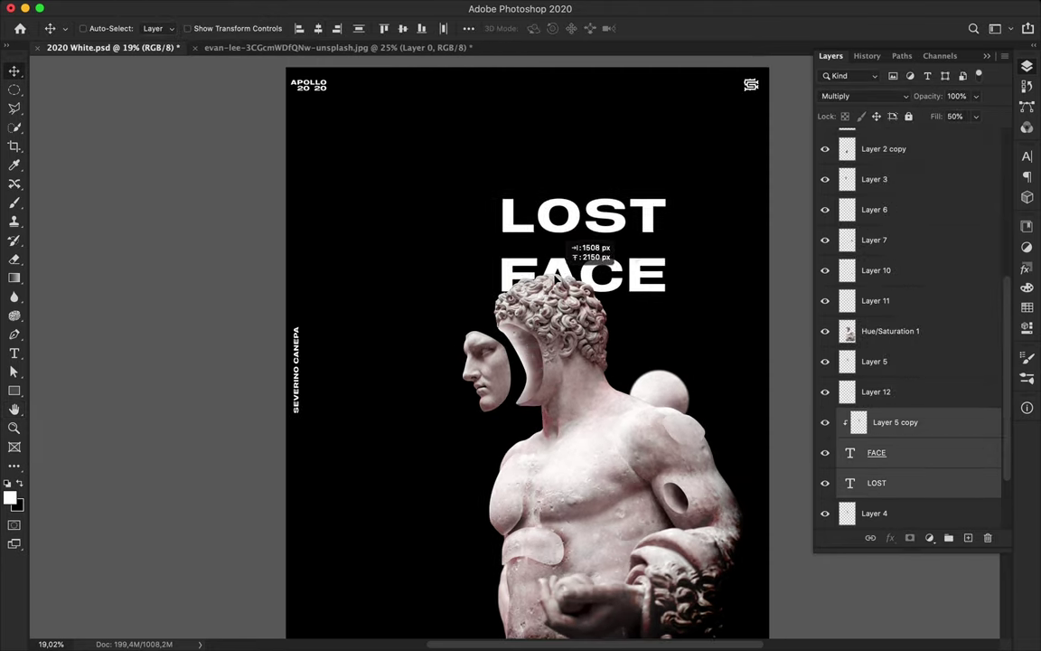
Step: Rotate the title to run vertically, scale it up, and set FACE beside LOST
key("ctrl+0")
key("ctrl+t")
left_click_drag(632, 178, 507, 145)
left_click_drag(507, 208, 371, 500)
mouse_move(435, 425)
left_mouse_down()
mouse_move(604, 98)
mouse_move(669, 115)
left_mouse_up()
key("Return")
left_click_drag(447, 207, 625, 207)
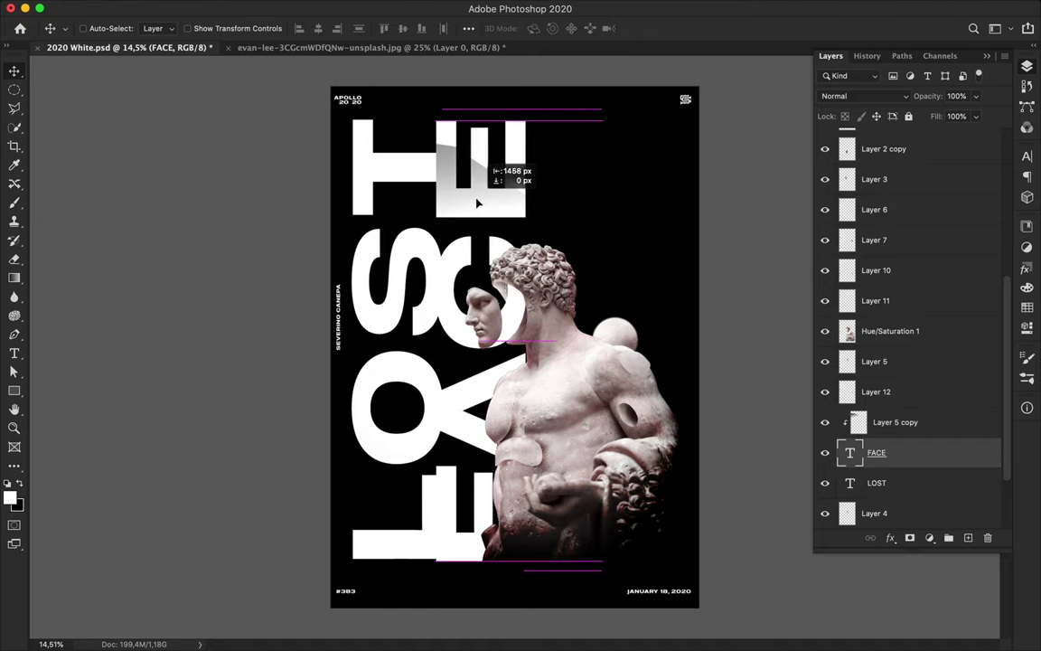
left_click_drag(625, 207, 487, 207)
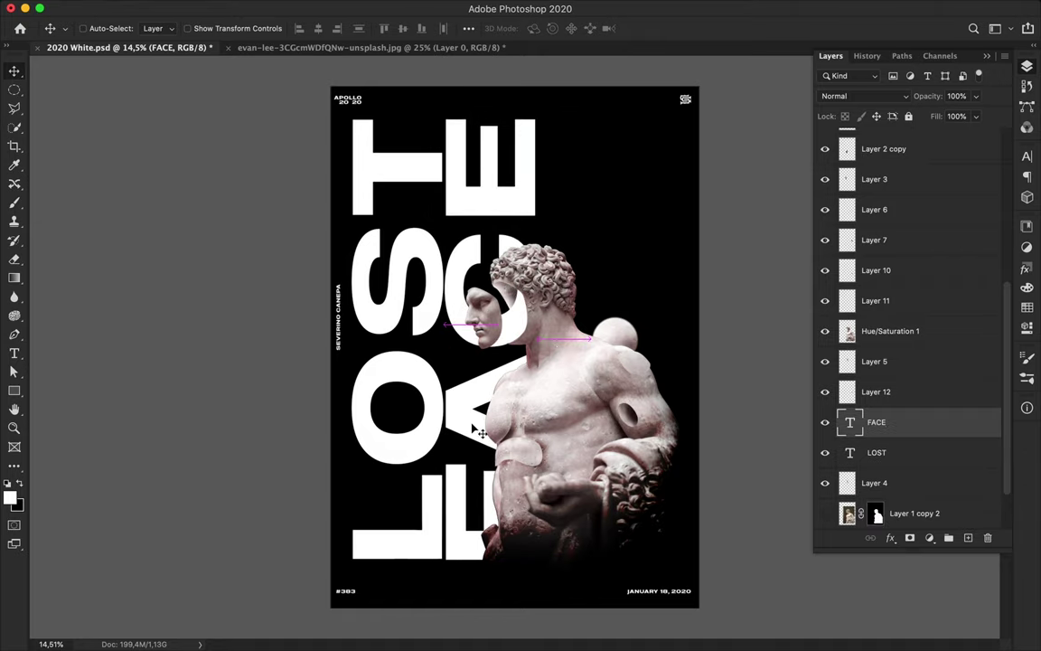
Step: Fine-tune the vertical position of the LOST word
scroll(476, 430, "up", 5)
scroll(328, 232, "down", 4)
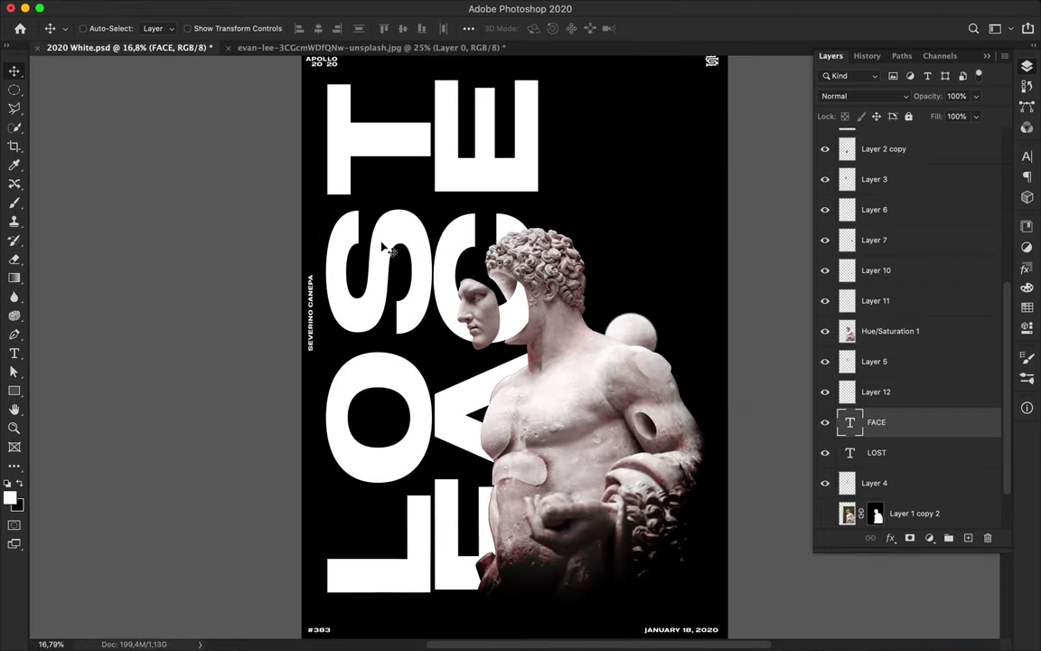
left_click_drag(389, 262, 389, 277)
scroll(387, 275, "down", 2)
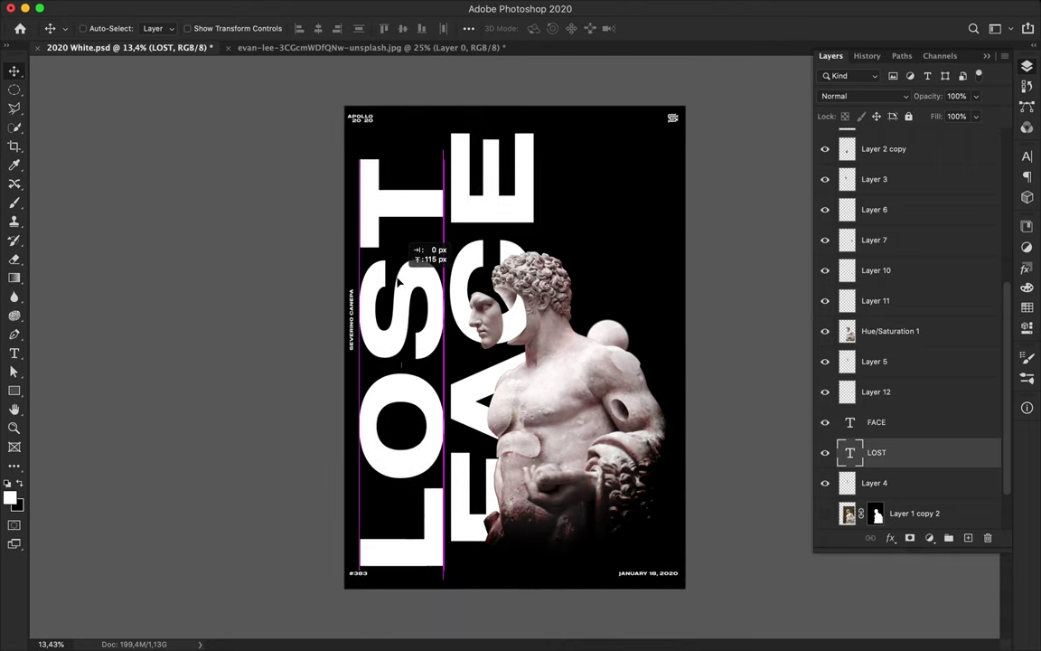
left_click_drag(387, 275, 400, 257)
scroll(632, 241, "down", 1)
scroll(557, 241, "down", 2)
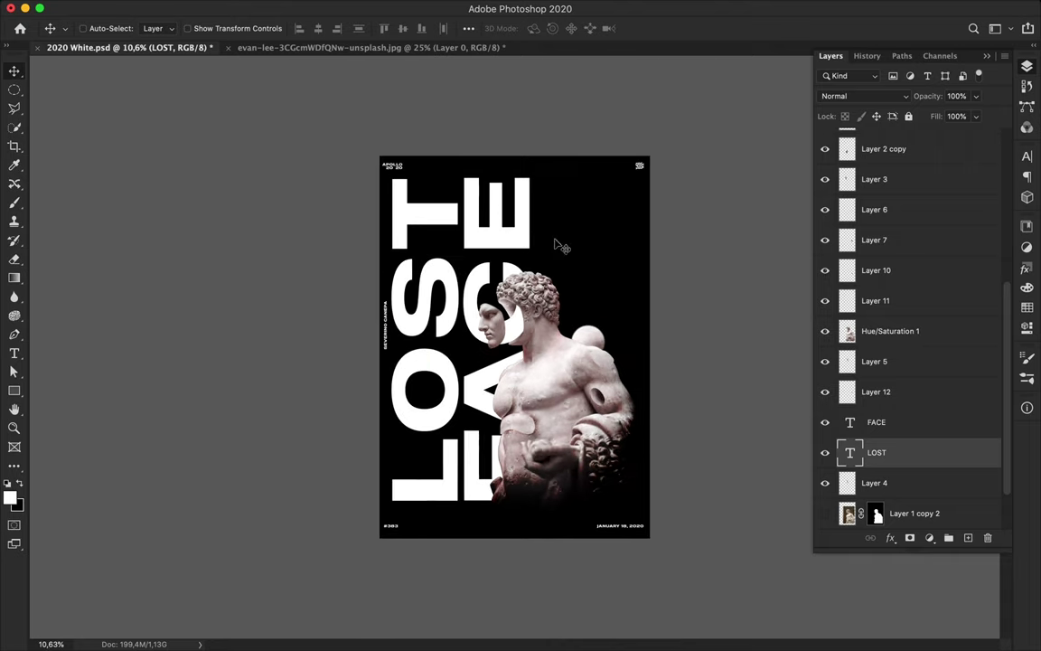
Step: Try pale pink c8bebe on both title words, then revert them to white
left_click(907, 421, "shift")
key("t")
left_click(594, 28)
type("c8bebe")
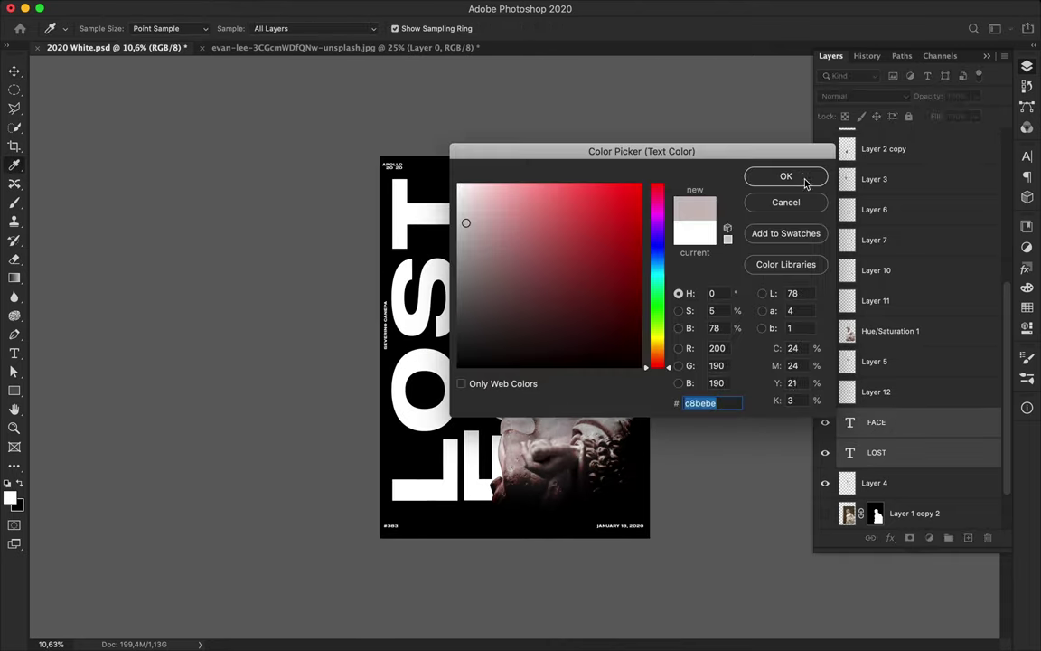
left_click(786, 176)
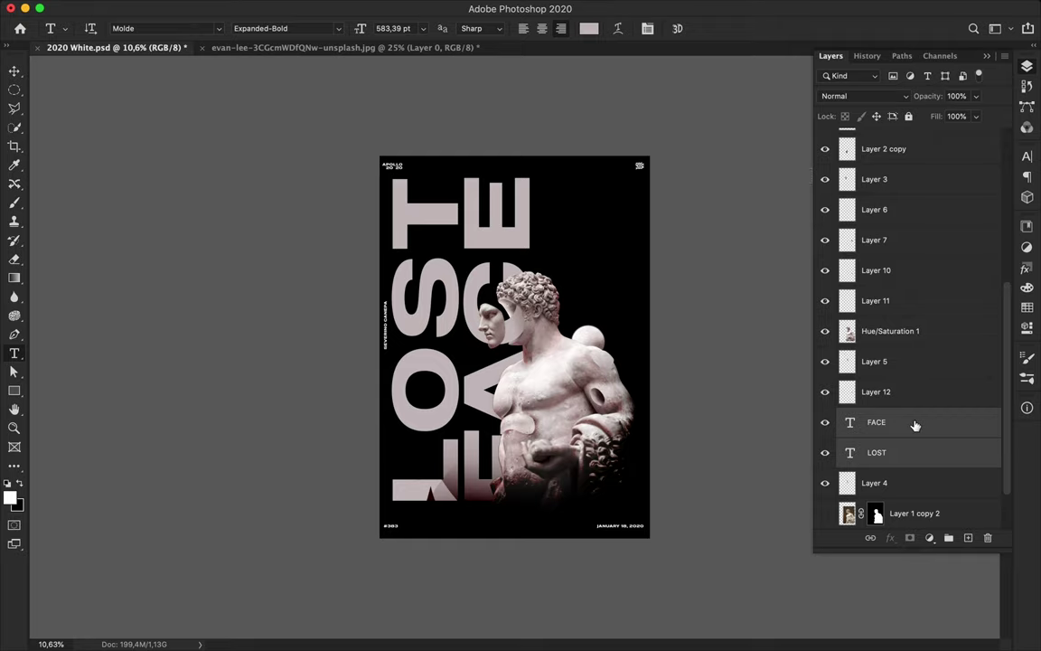
scroll(909, 361, "up", 5)
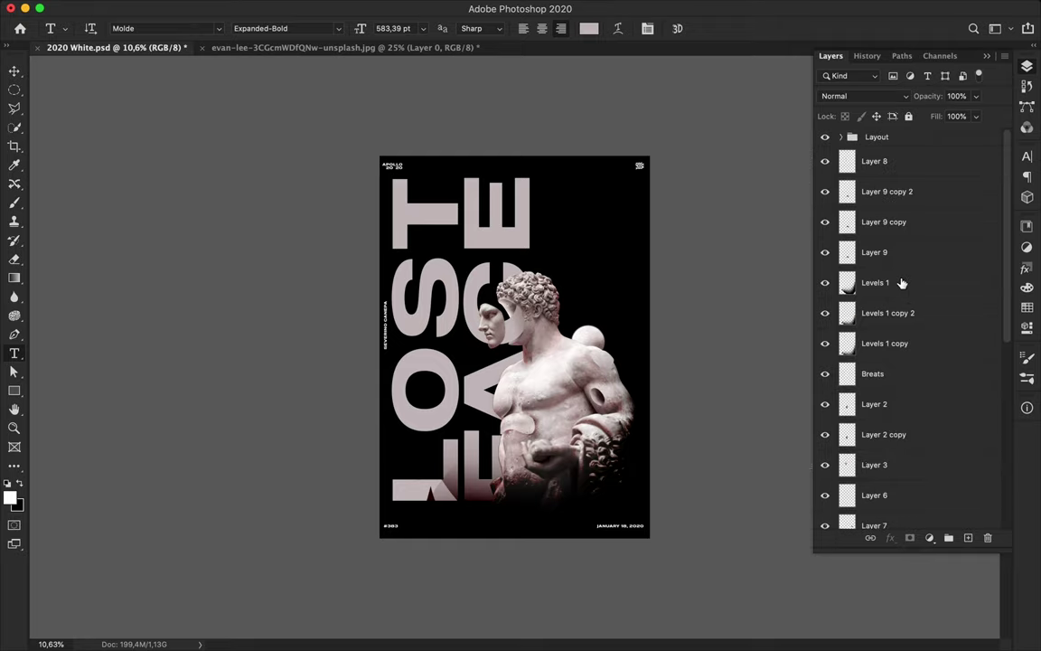
scroll(606, 314, "up", 2)
key("ctrl+z")
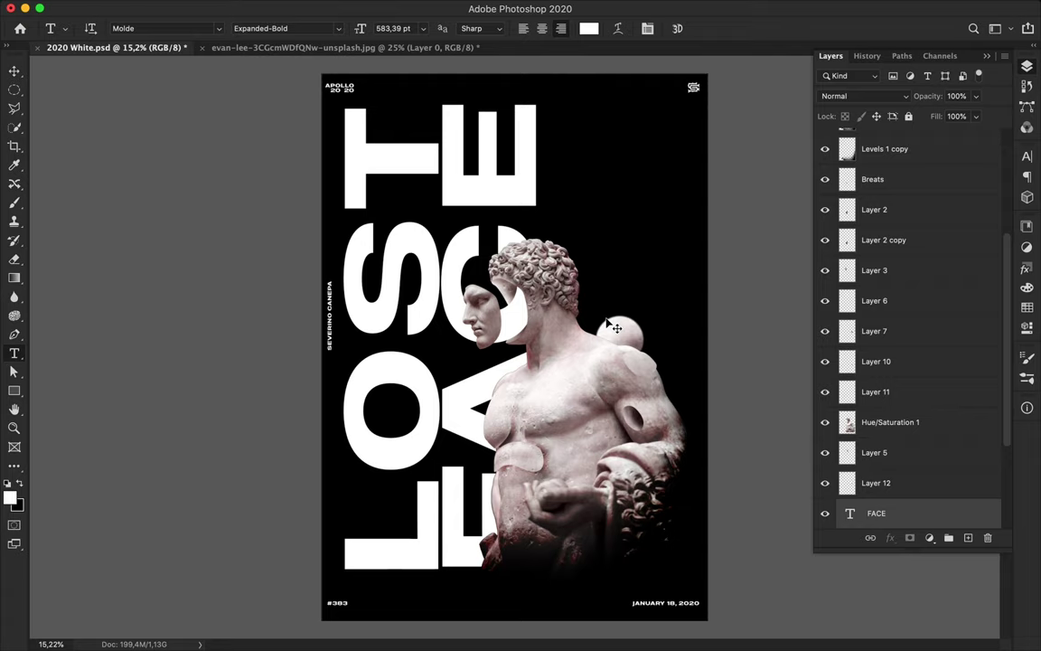
scroll(893, 330, "down", 3)
scroll(893, 330, "down", 1)
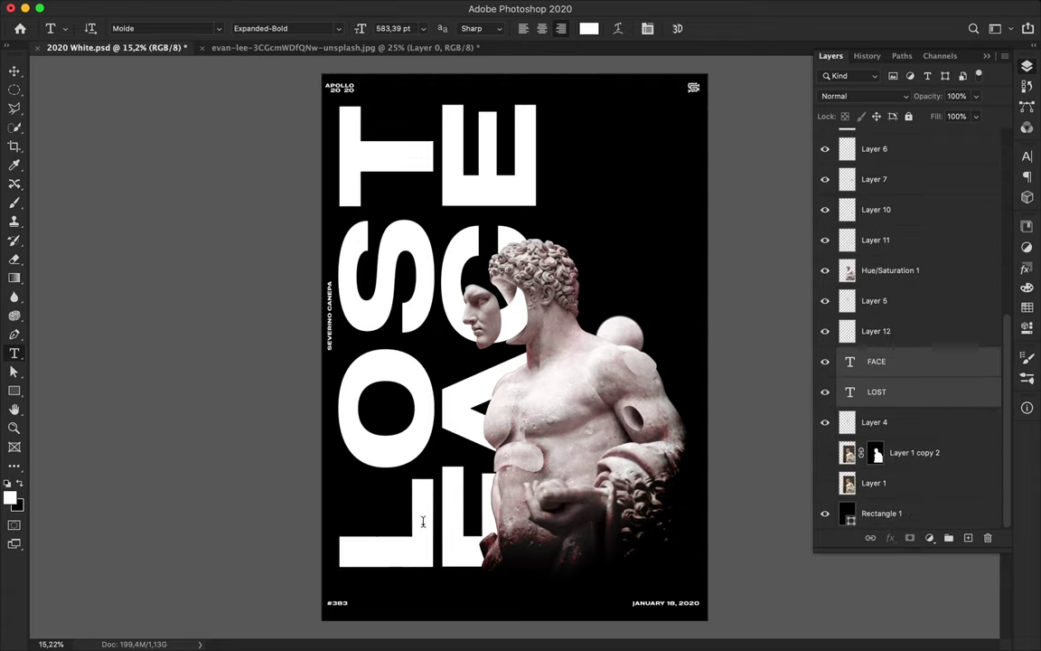
key("v")
key("alt+period")
scroll(952, 279, "down", 2)
left_click(407, 372, "ctrl")
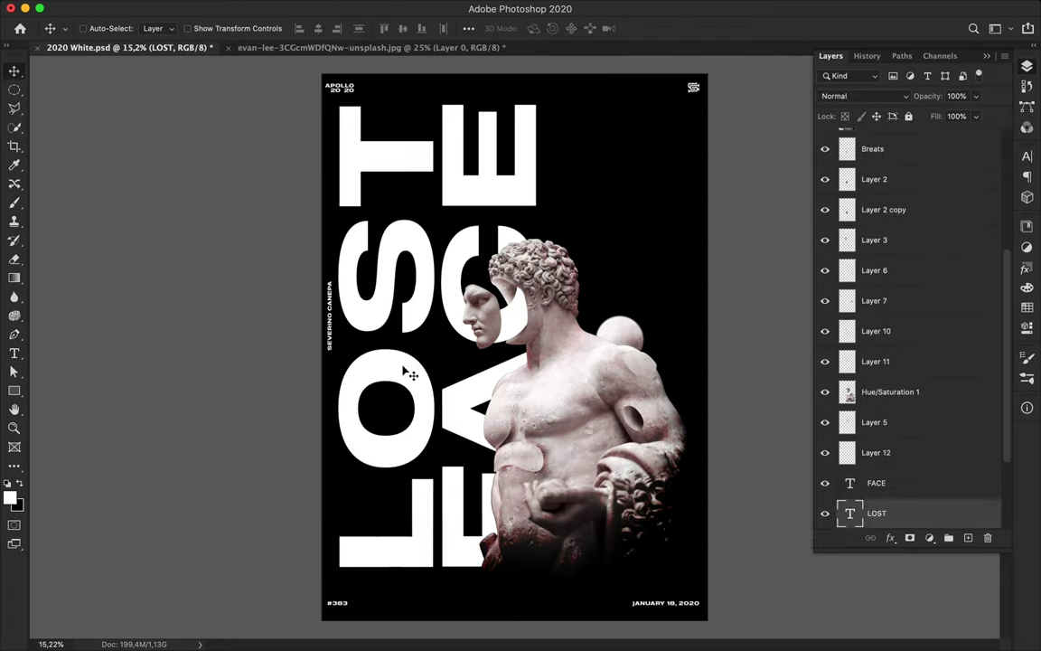
Step: Shrink both title words together and reposition the smaller block
left_click(484, 199, "ctrl+shift")
key("ctrl+t")
left_click_drag(541, 105, 373, 340)
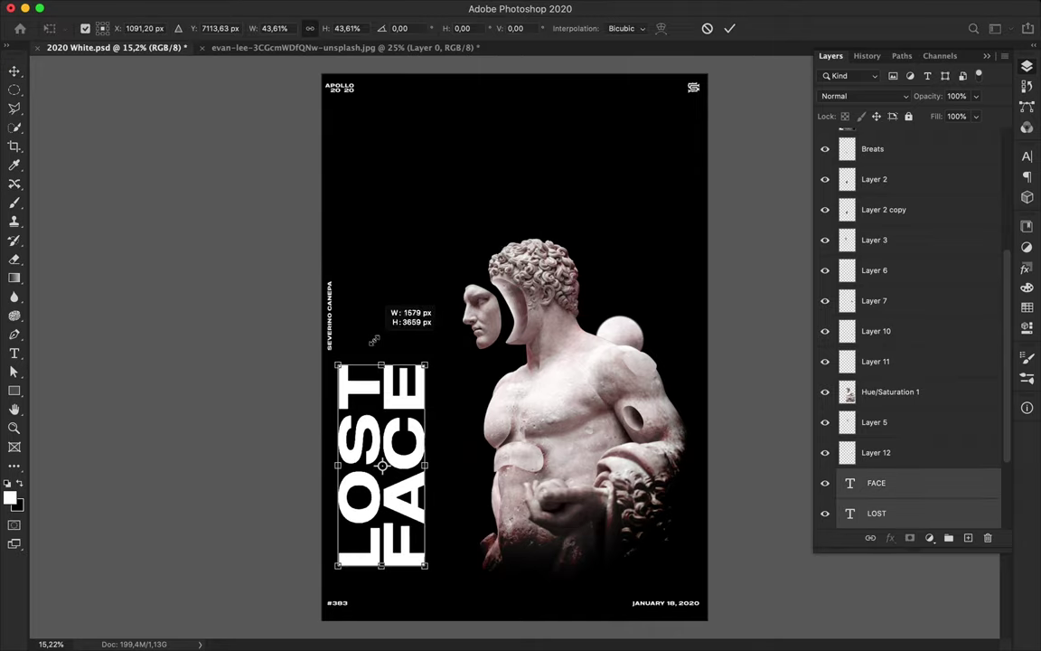
key("Return")
mouse_move(376, 395)
left_mouse_down()
mouse_move(391, 395)
mouse_move(389, 142)
left_mouse_up()
Step: Test the title horizontally, then restore it vertical at the poster's top-left
key("ctrl+t")
mouse_move(345, 68)
left_mouse_down()
mouse_move(479, 145)
mouse_move(665, 149)
mouse_move(533, 136)
left_mouse_up()
key("Return")
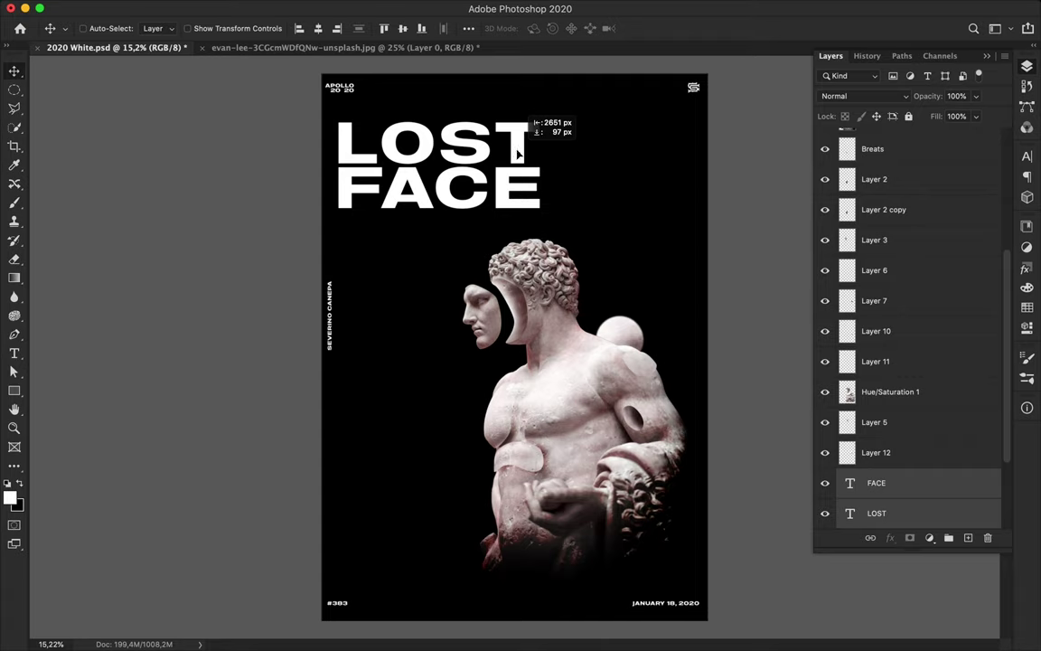
key("ctrl+t")
left_click_drag(597, 99, 506, 54)
key("Return")
left_click_drag(475, 144, 415, 150)
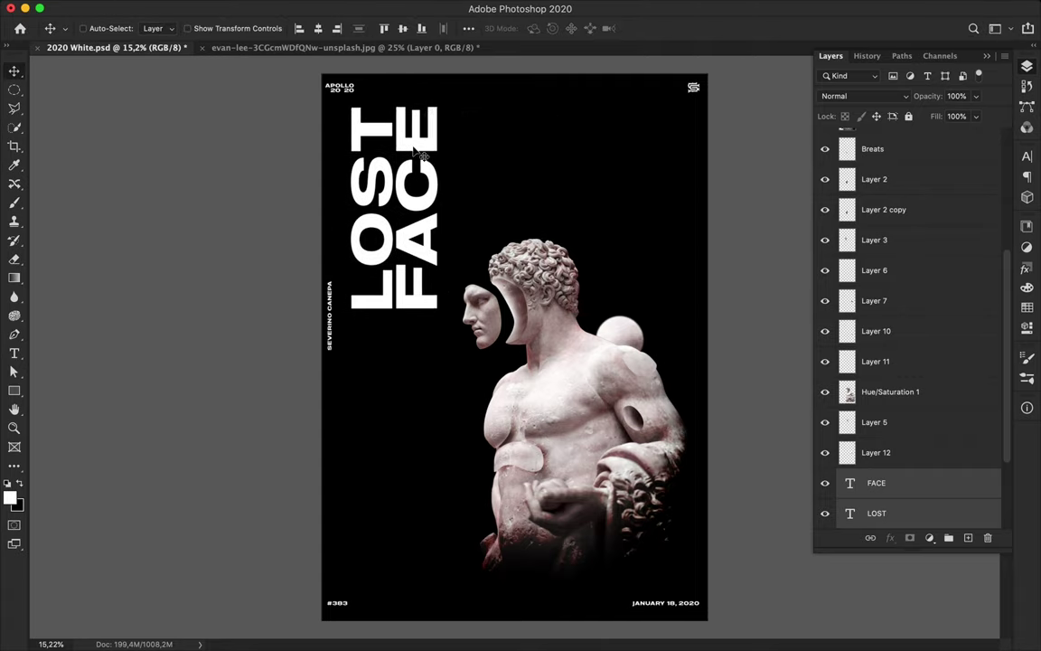
Step: Nudge the vertical title slightly down above the detached face
left_click(1027, 157)
left_click_drag(426, 129, 428, 144)
scroll(432, 147, "up", 5)
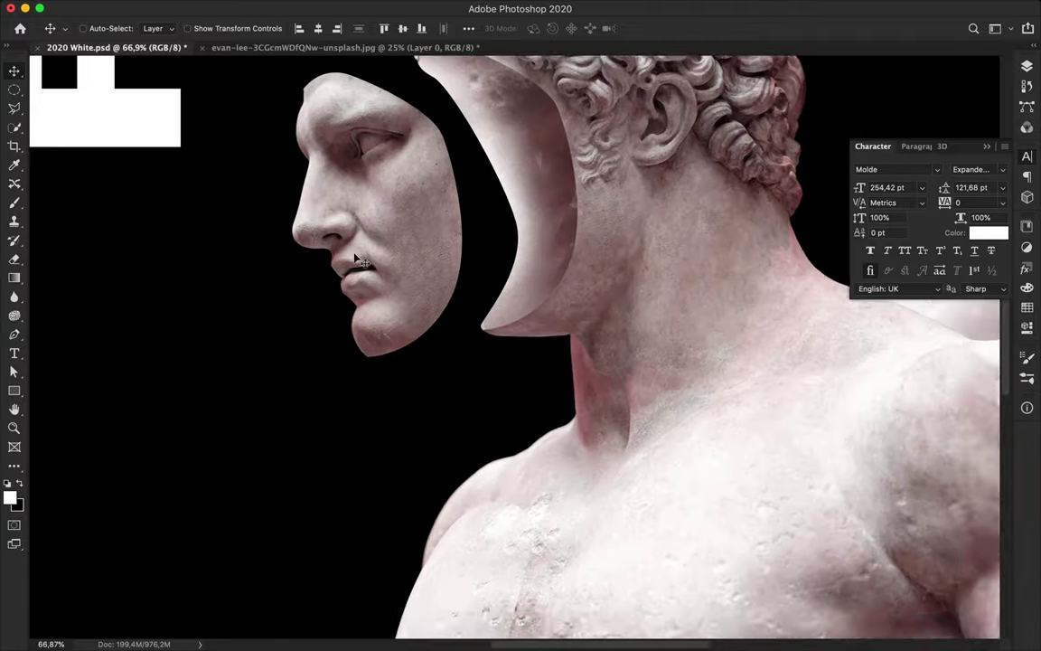
scroll(251, 279, "up", 2)
key("ctrl+0")
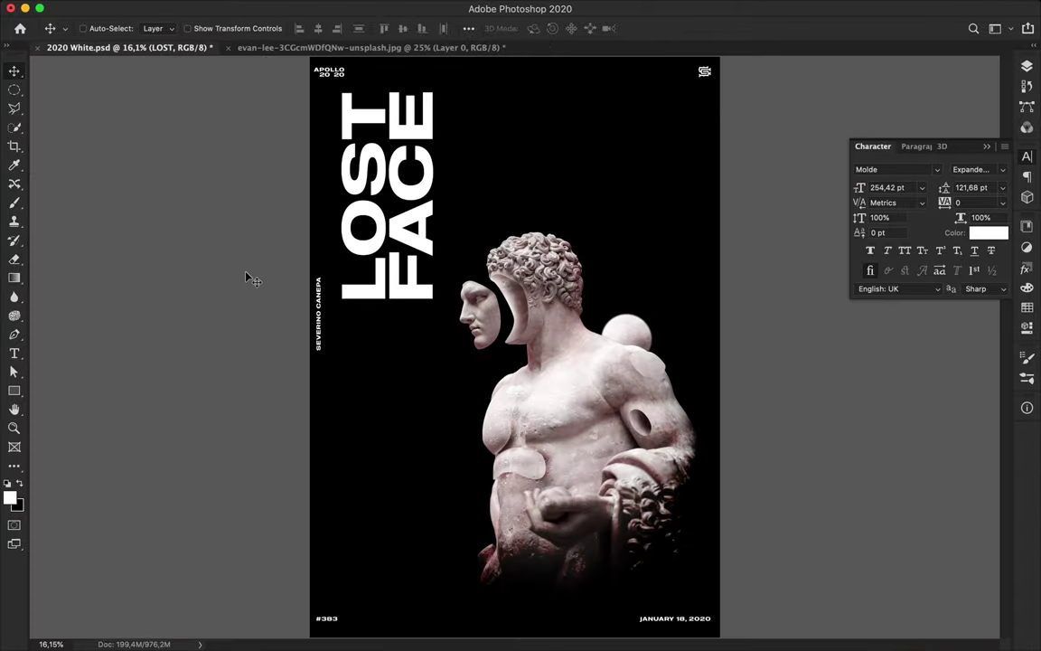
Step: Switch LOST to a thin font weight and nudge it slightly down
key("ctrl+s")
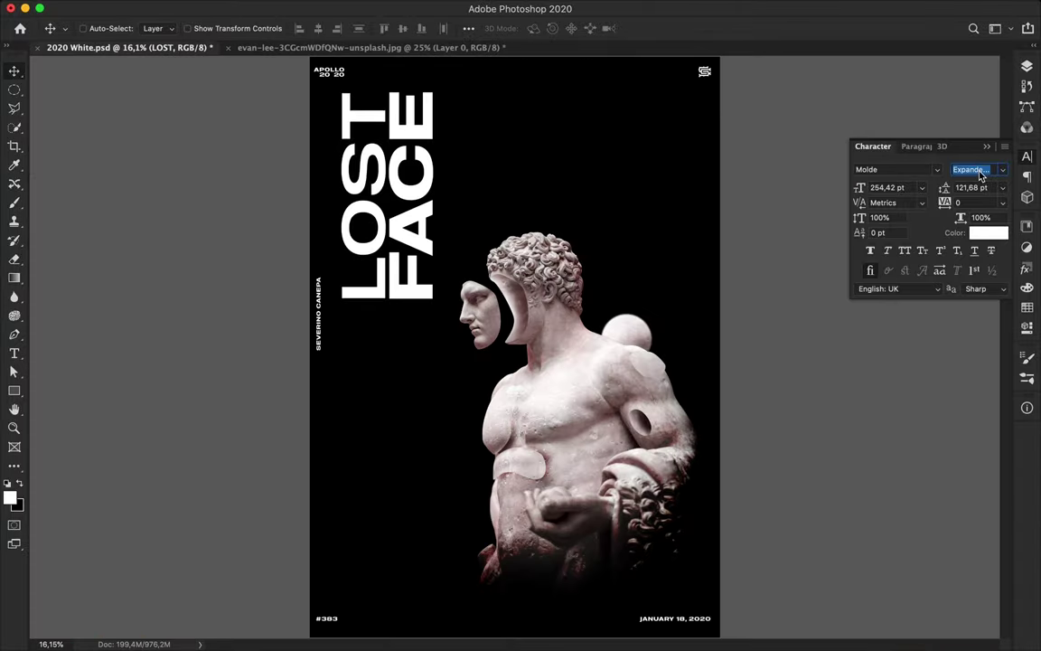
left_click(1026, 68)
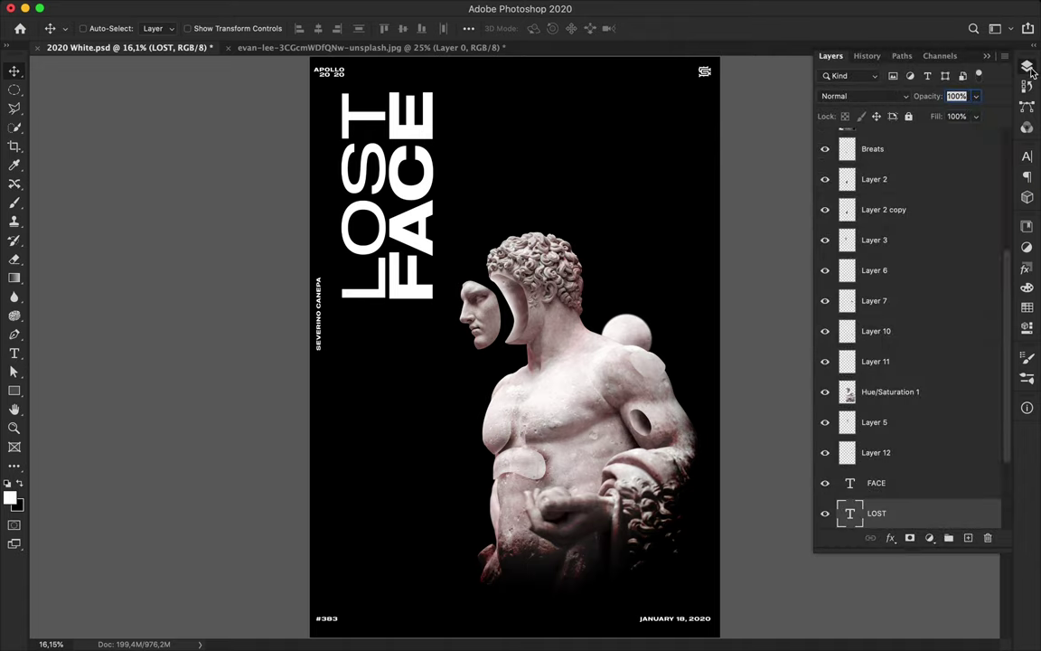
left_click(1027, 156)
left_click(972, 169)
key("Down")
key("Down")
left_click_drag(362, 226, 362, 235)
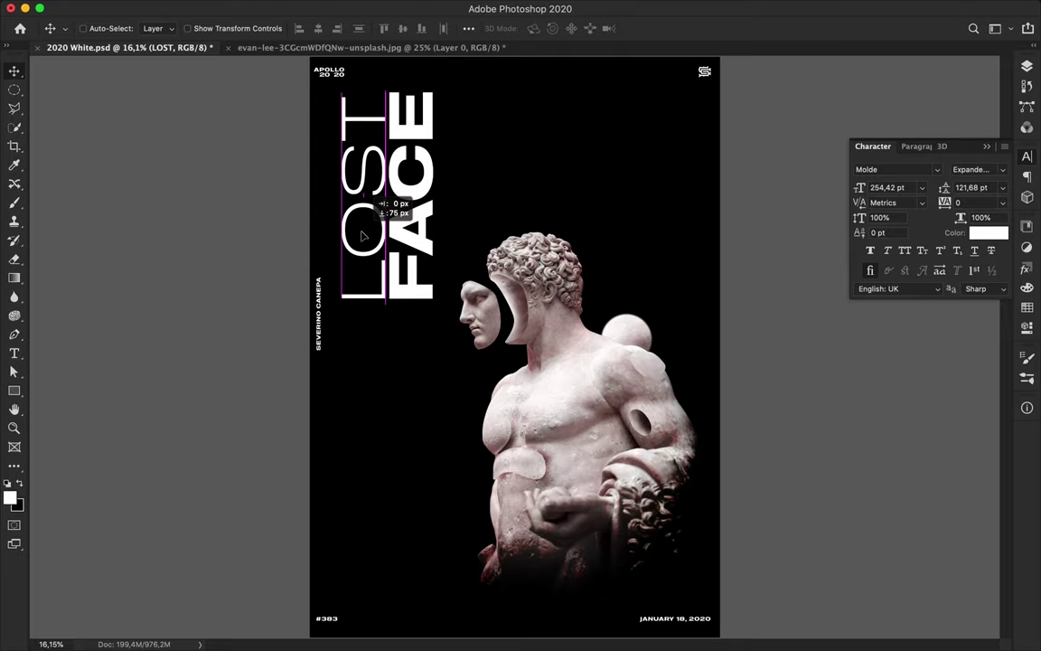
Step: Deselect the title, zoom out and save the finished poster
key("ctrl+alt+a")
key("ctrl+minus")
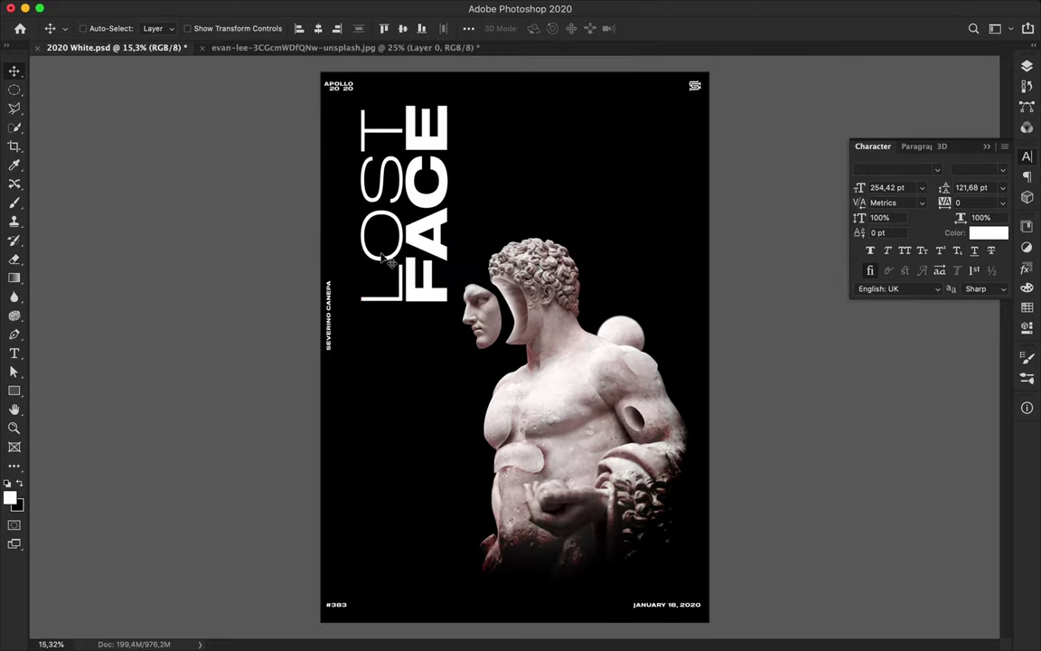
key("ctrl+s")
left_click(749, 9)
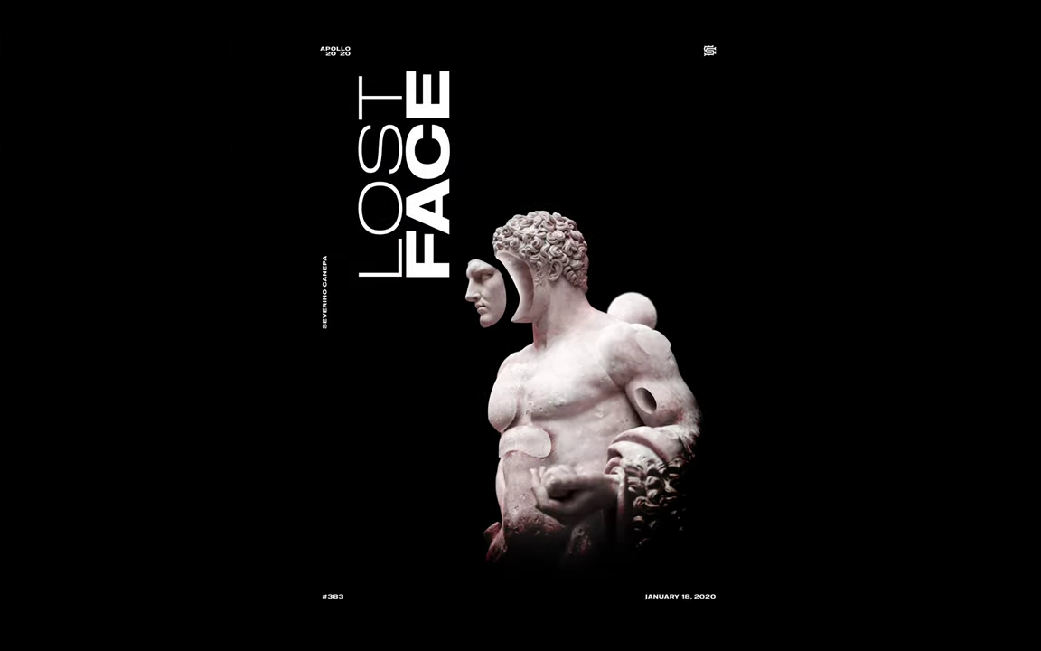